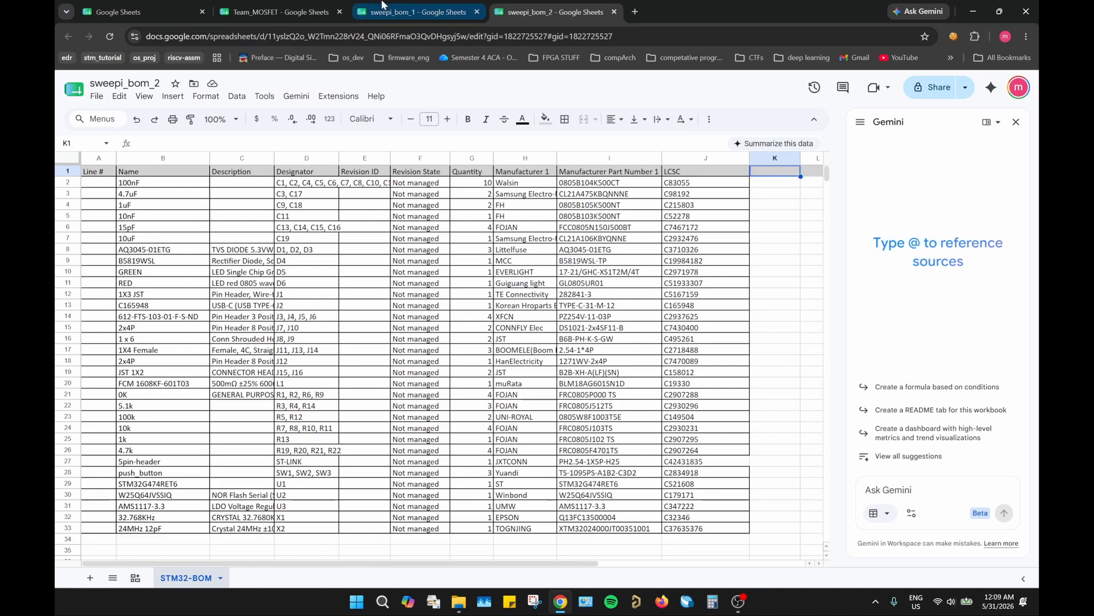
Step: Compare the layouts of the Team_MOSFET, sweepi_bom_1 and sweepi_bom_2 spreadsheets
click(282, 11)
click(478, 9)
click(548, 11)
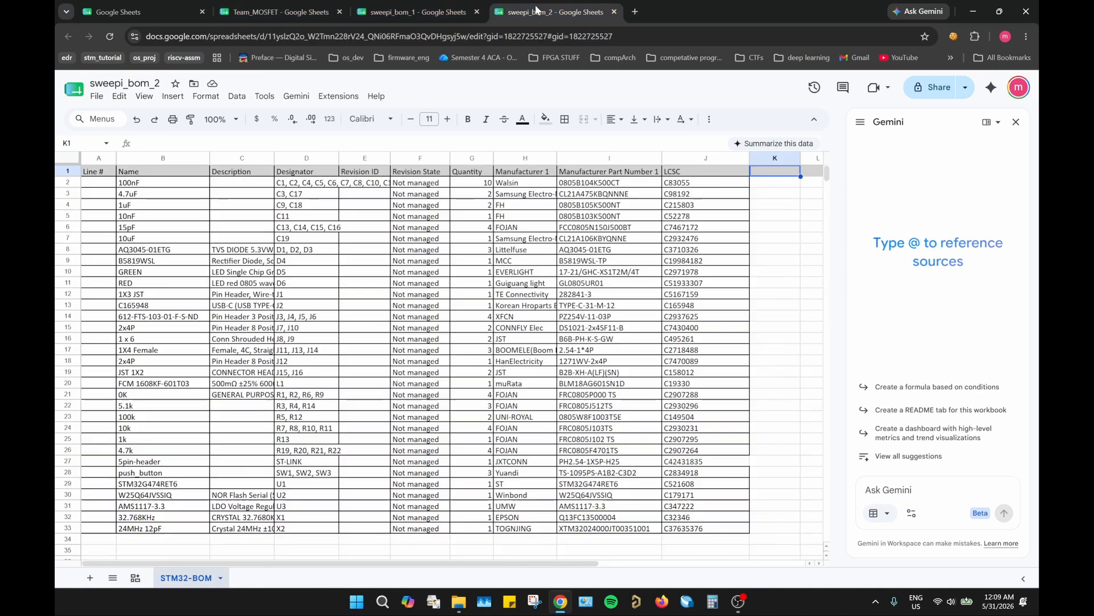
click(277, 11)
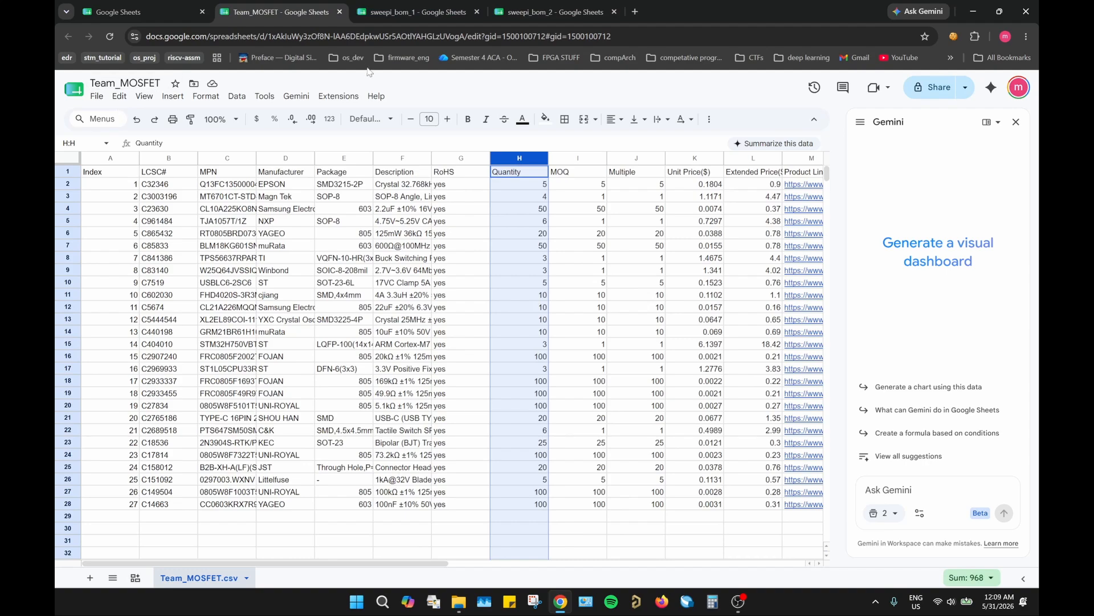
click(396, 18)
click(525, 17)
click(392, 12)
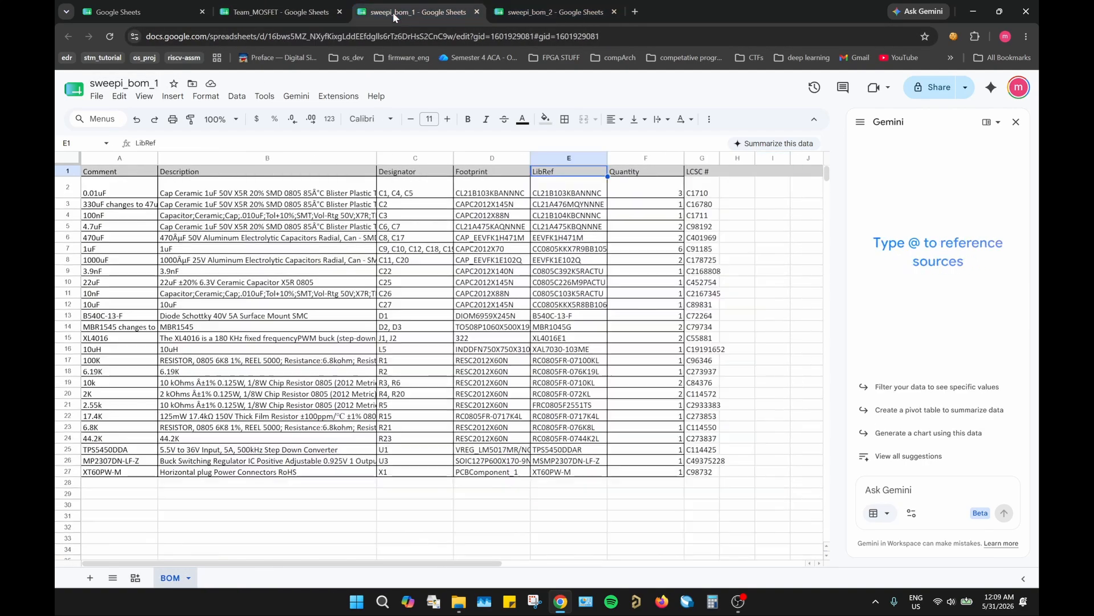
click(566, 8)
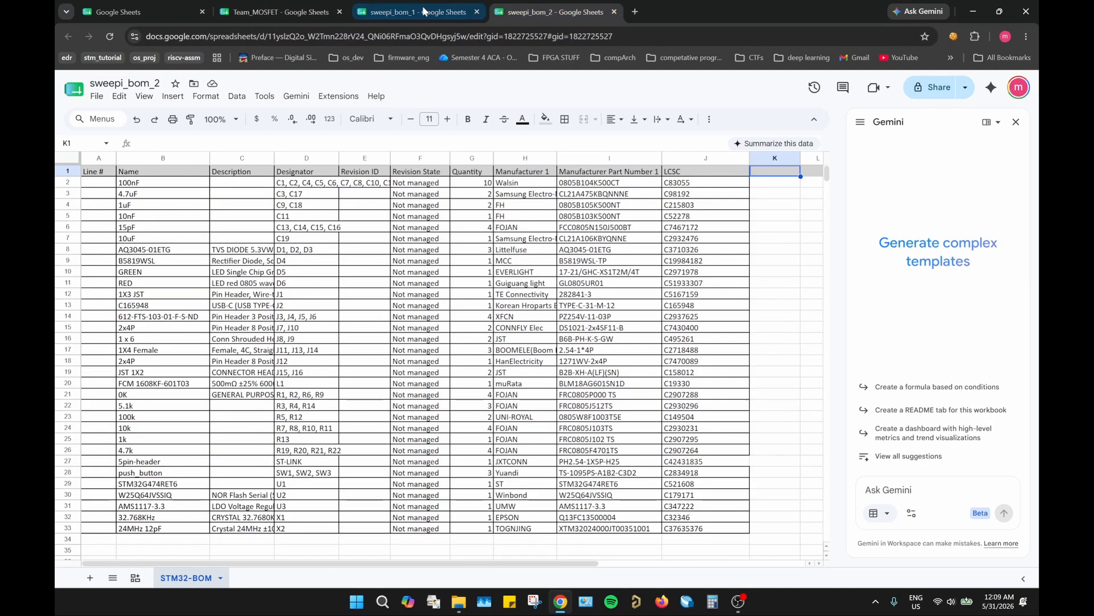
click(411, 12)
click(547, 12)
click(399, 12)
click(263, 12)
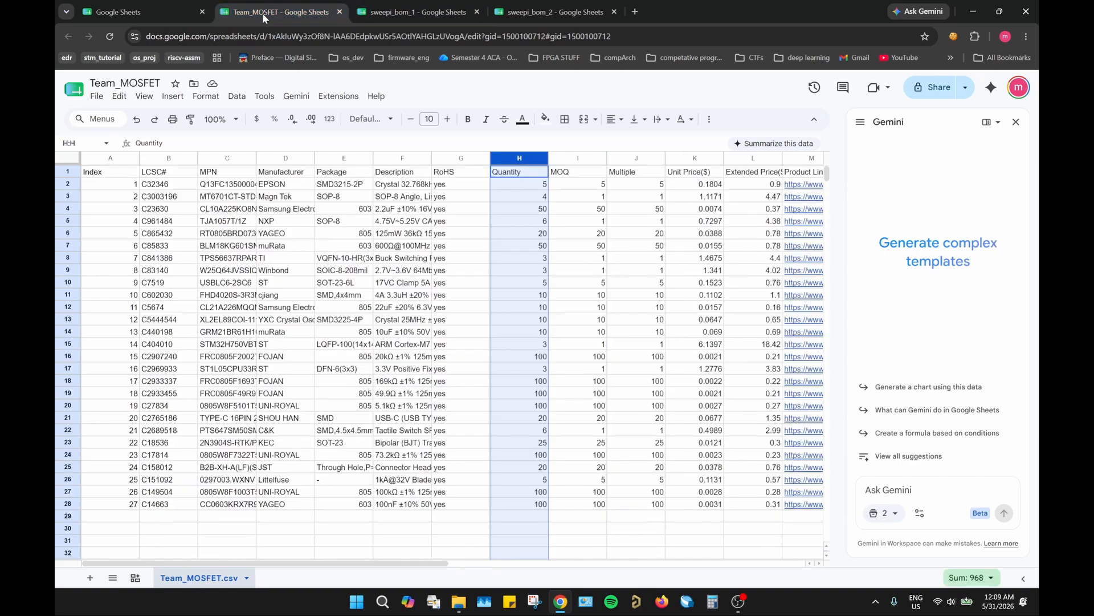
click(391, 251)
click(418, 9)
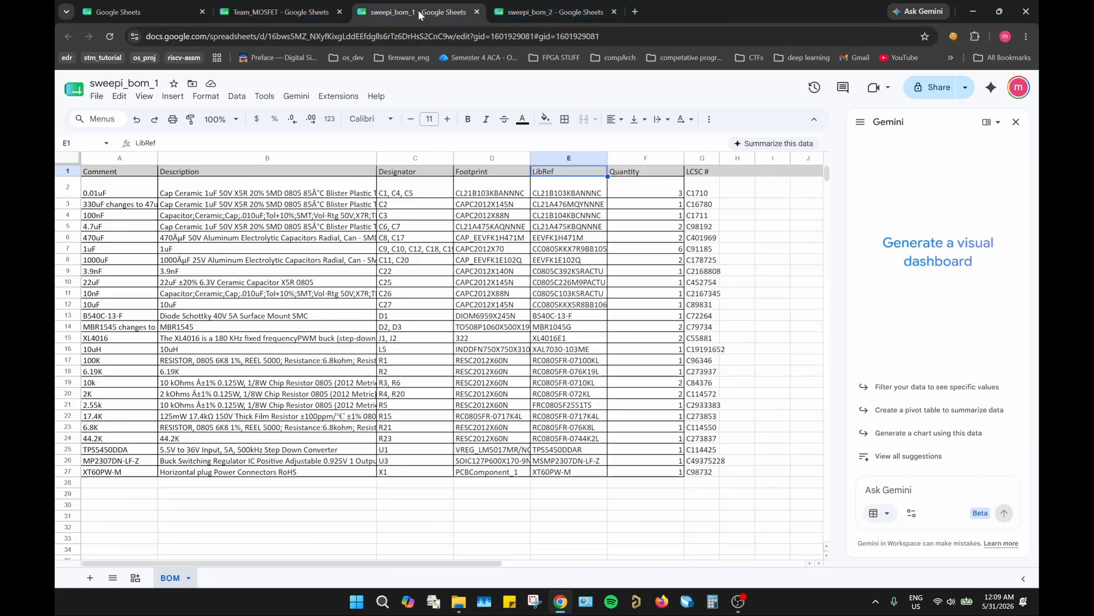
click(520, 16)
Step: Examine the MPN, LCSC# and Quantity columns in the Team_MOSFET spreadsheet
click(248, 15)
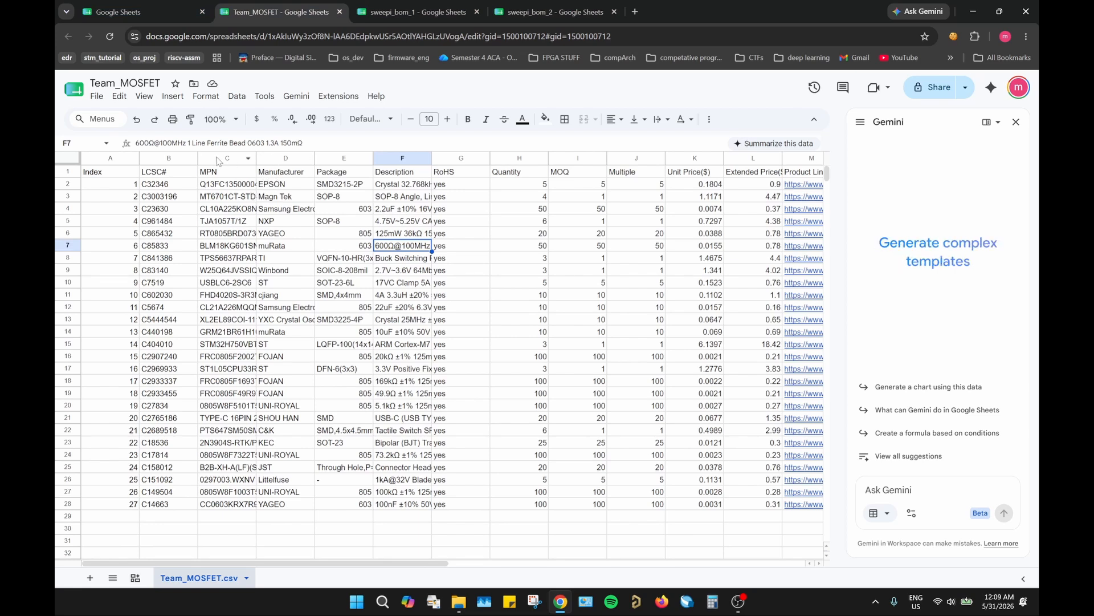
click(215, 159)
click(152, 159)
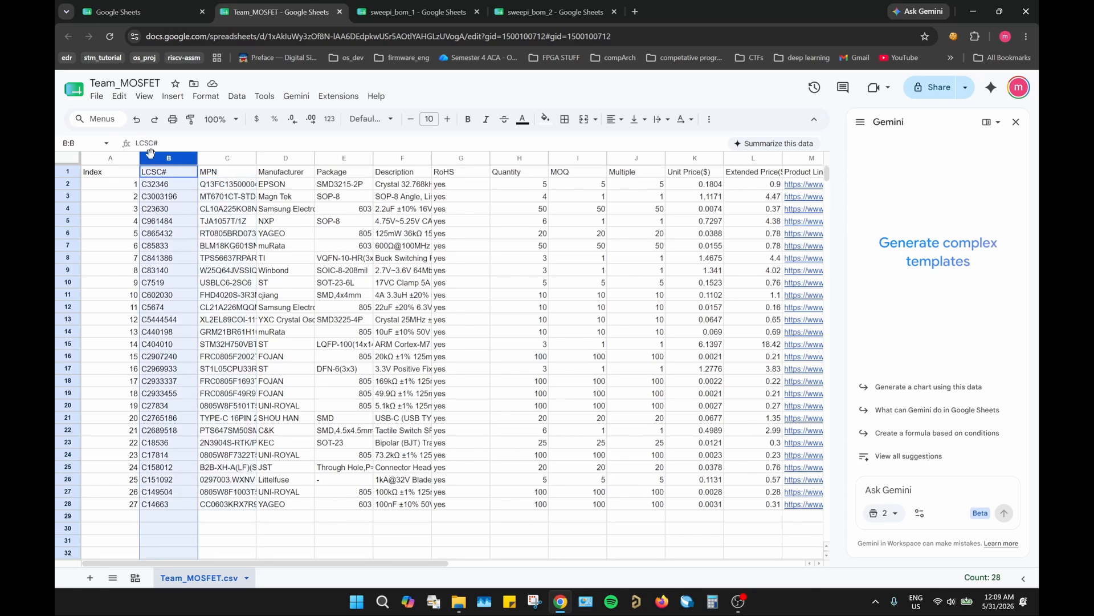
click(519, 155)
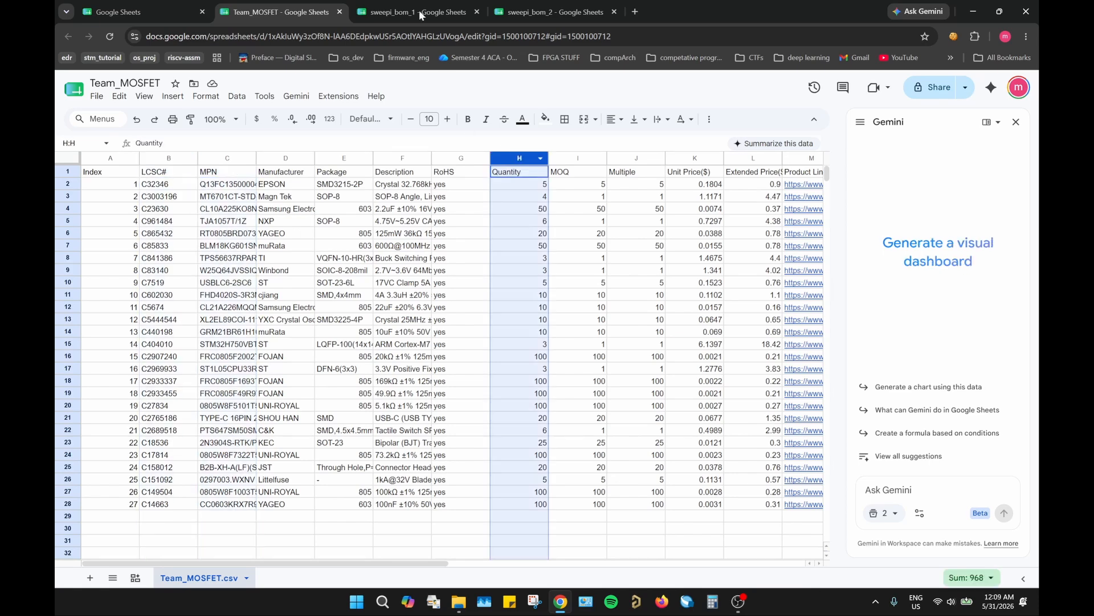
Step: Examine the LibRef, Quantity and LCSC # columns in sweepi_bom_1, and look over the columns in sweepi_bom_2
click(419, 11)
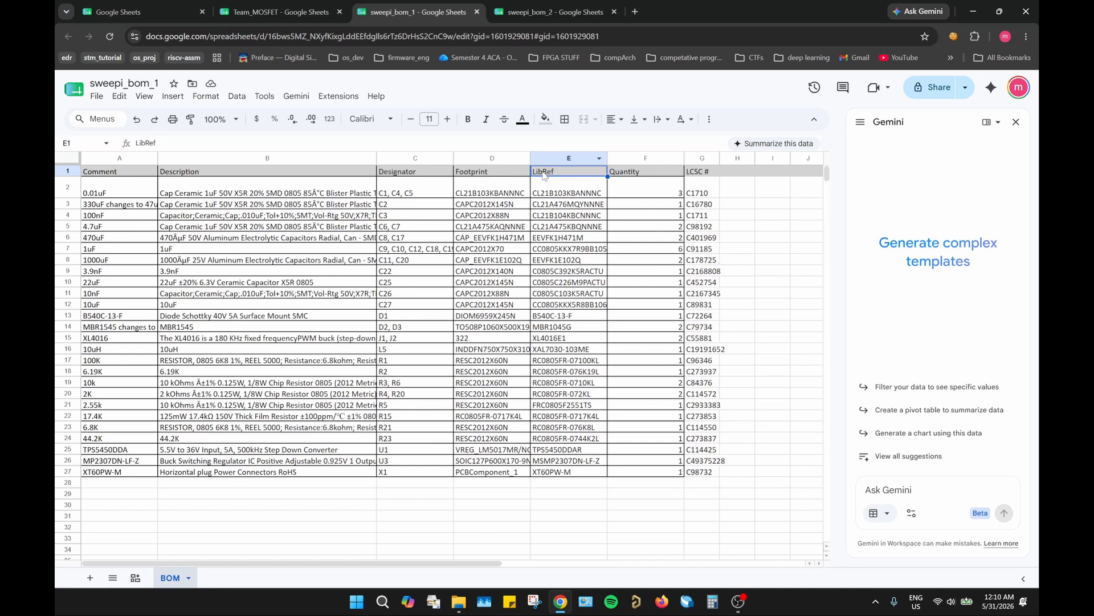
click(556, 161)
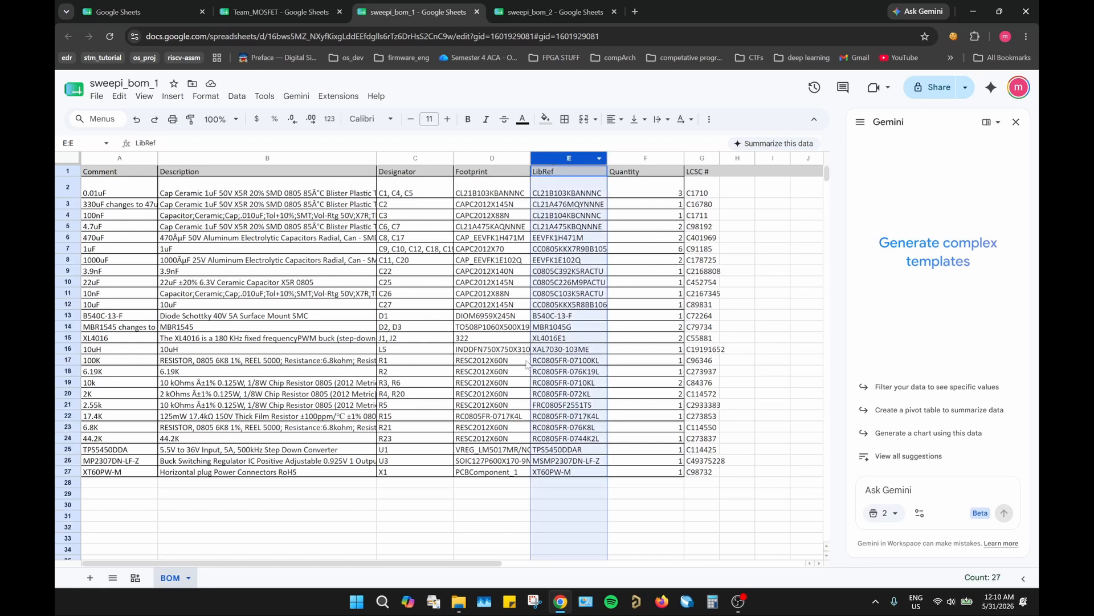
click(635, 159)
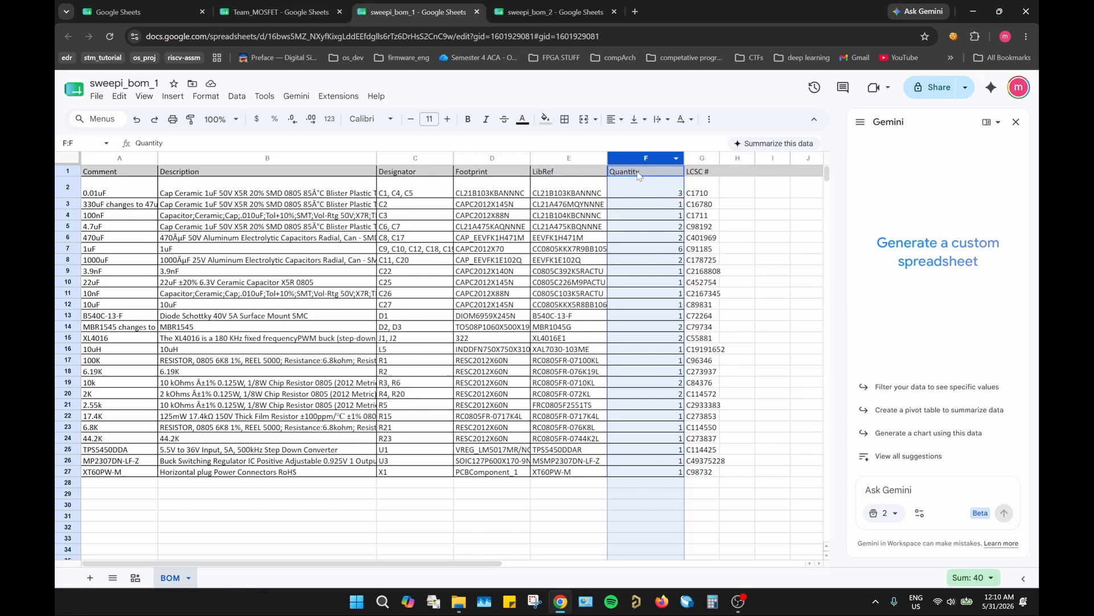
click(705, 159)
click(525, 22)
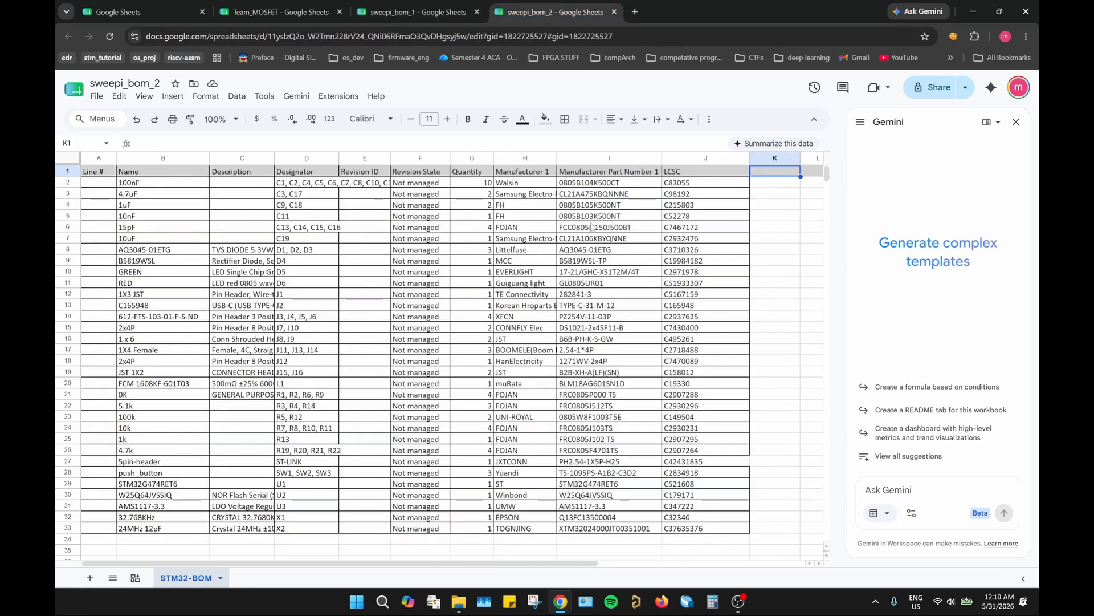
Step: Examine the price and Product Link columns of Team_MOSFET and the empty columns beyond them
click(311, 16)
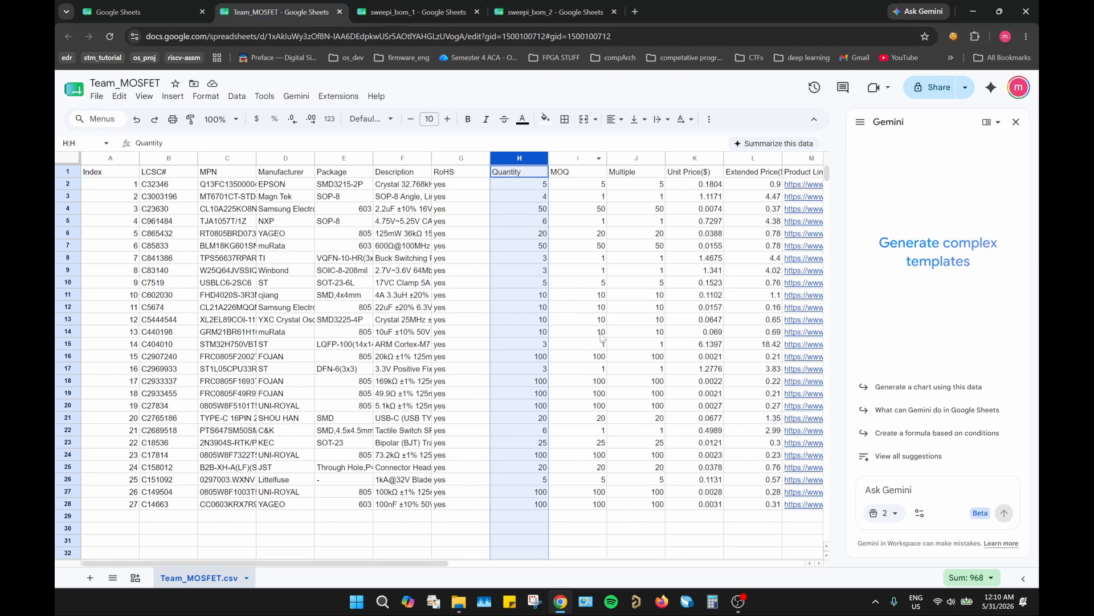
drag(348, 563, 560, 563)
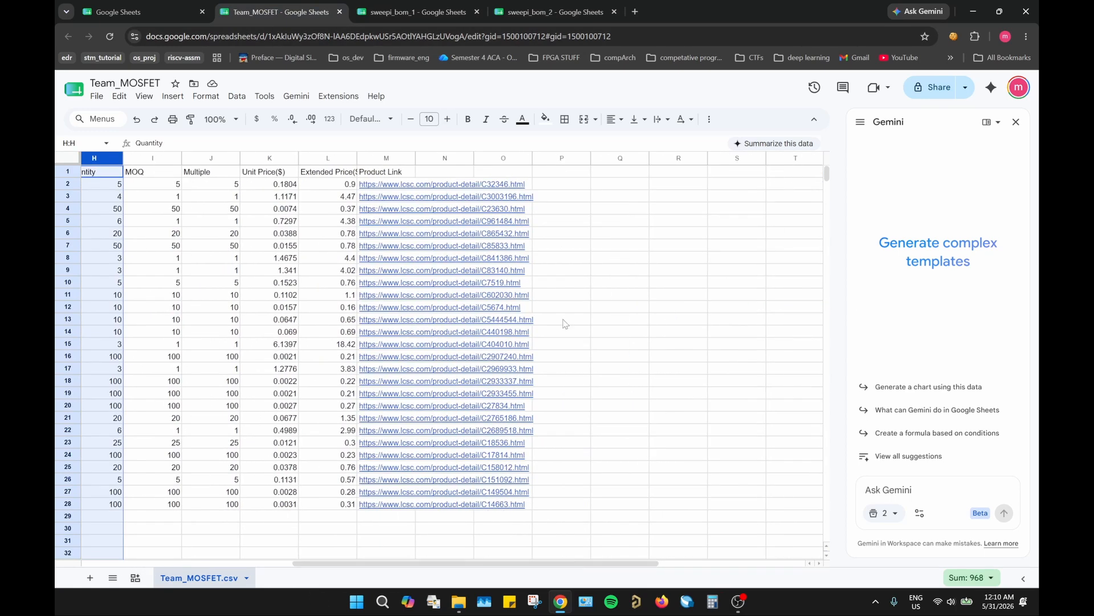
click(555, 262)
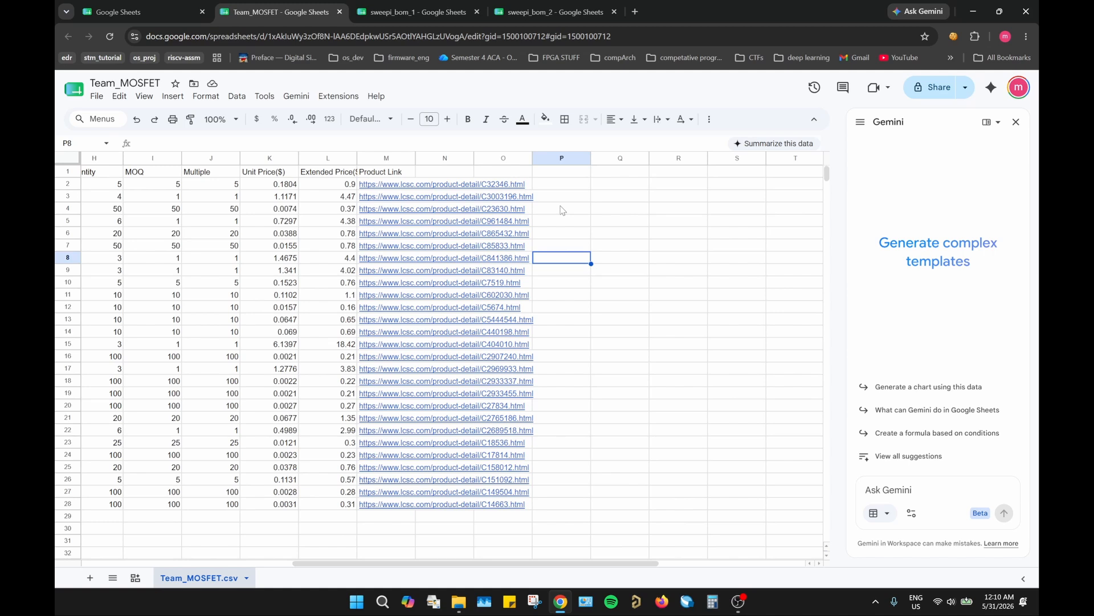
click(558, 173)
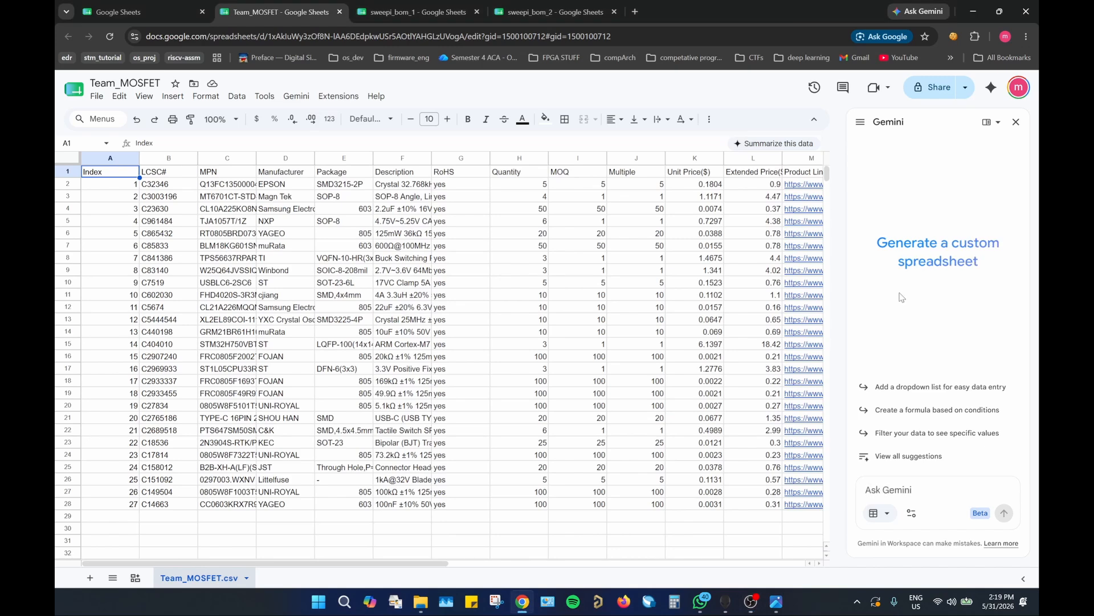
drag(410, 559, 632, 563)
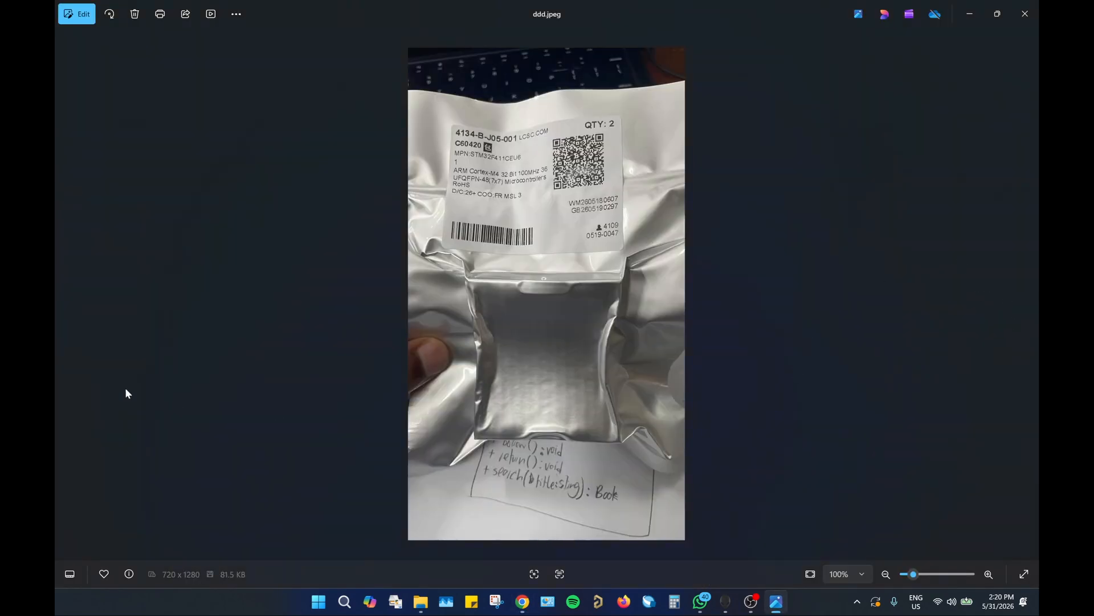
Step: Look through the component package photos in the image viewer and read the LCSC label details on each bag
click(64, 295)
click(63, 295)
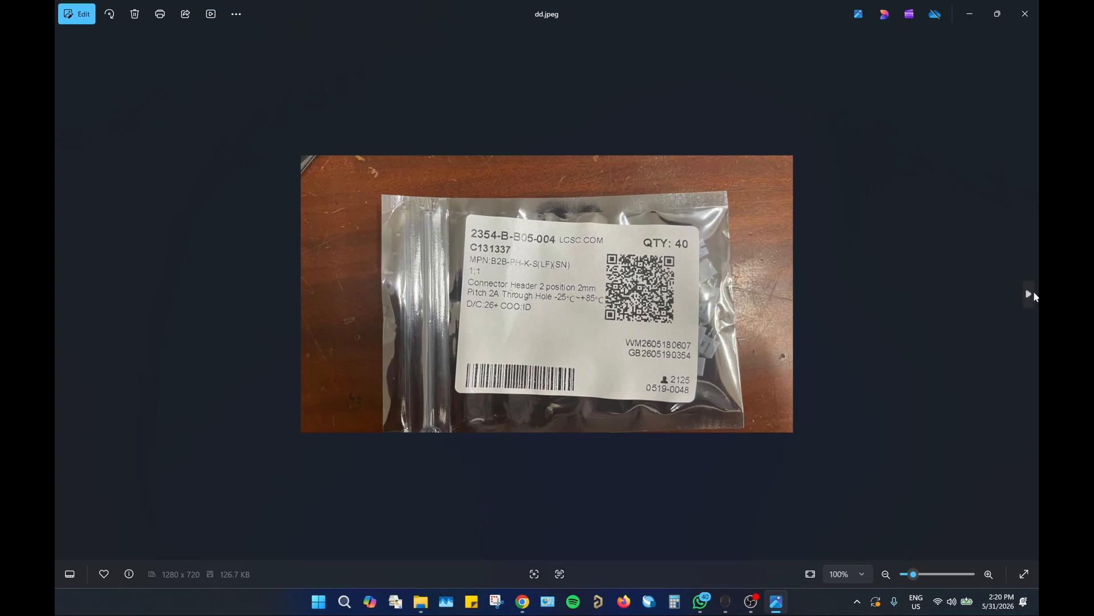
click(1034, 294)
scroll(468, 274, up, 2)
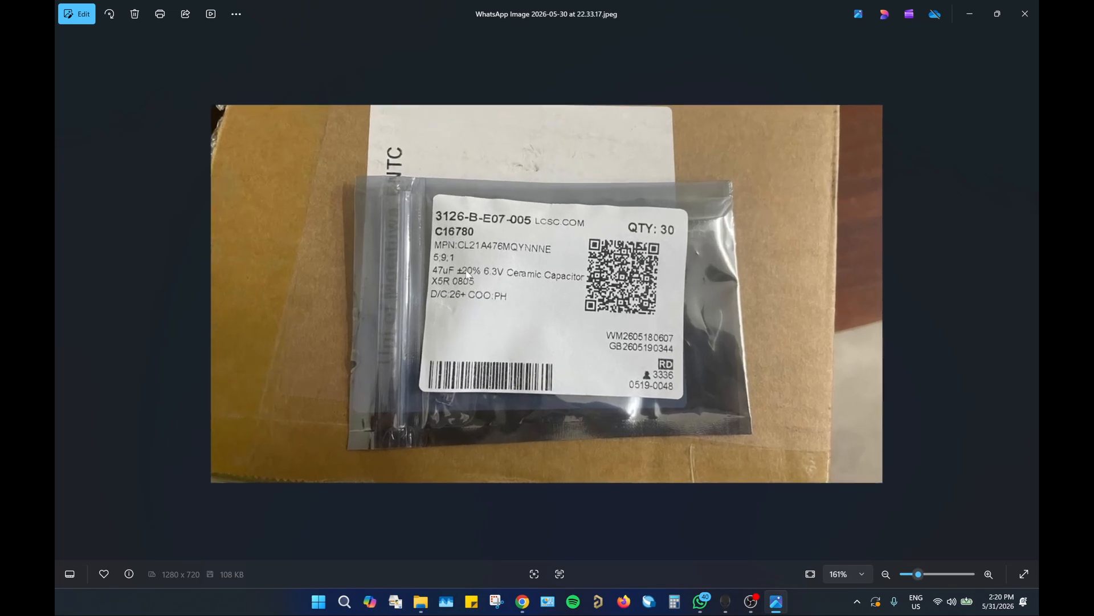
scroll(468, 273, up, 2)
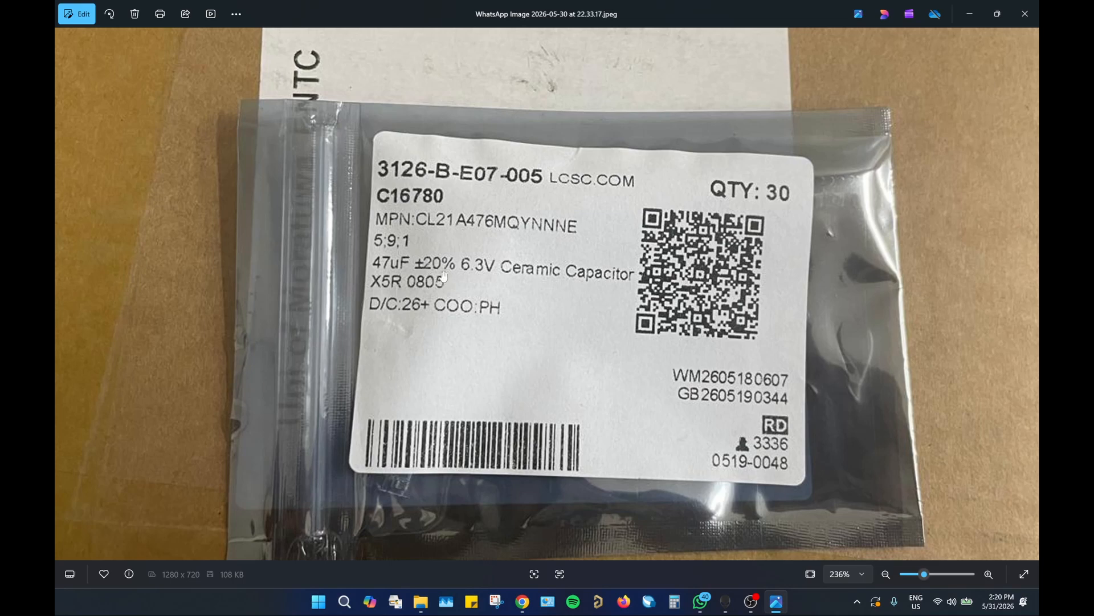
key(Right)
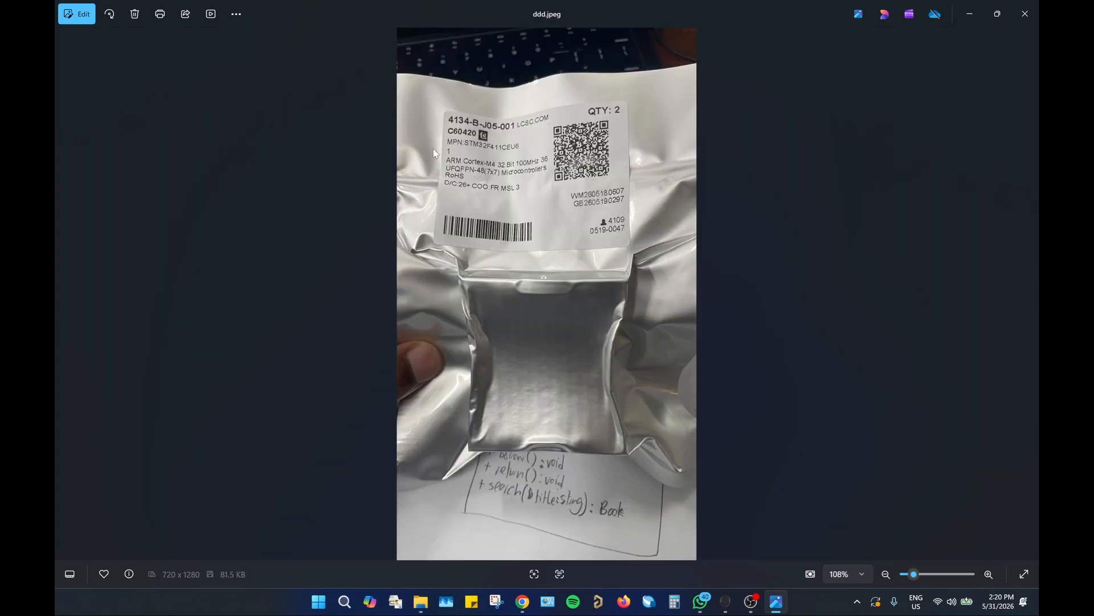
click(63, 297)
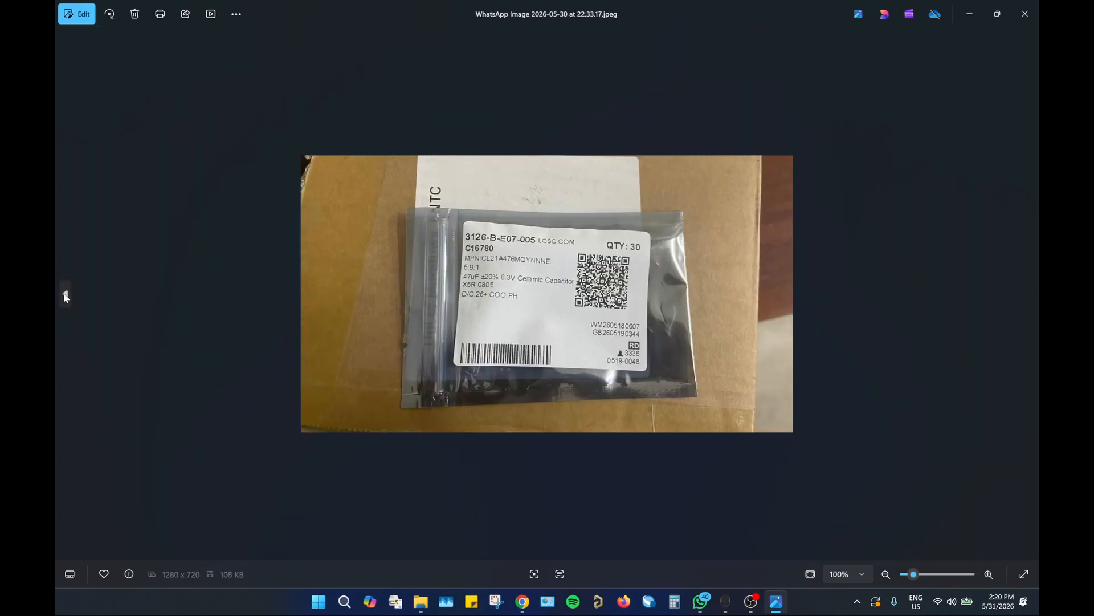
click(65, 296)
scroll(445, 279, up, 5)
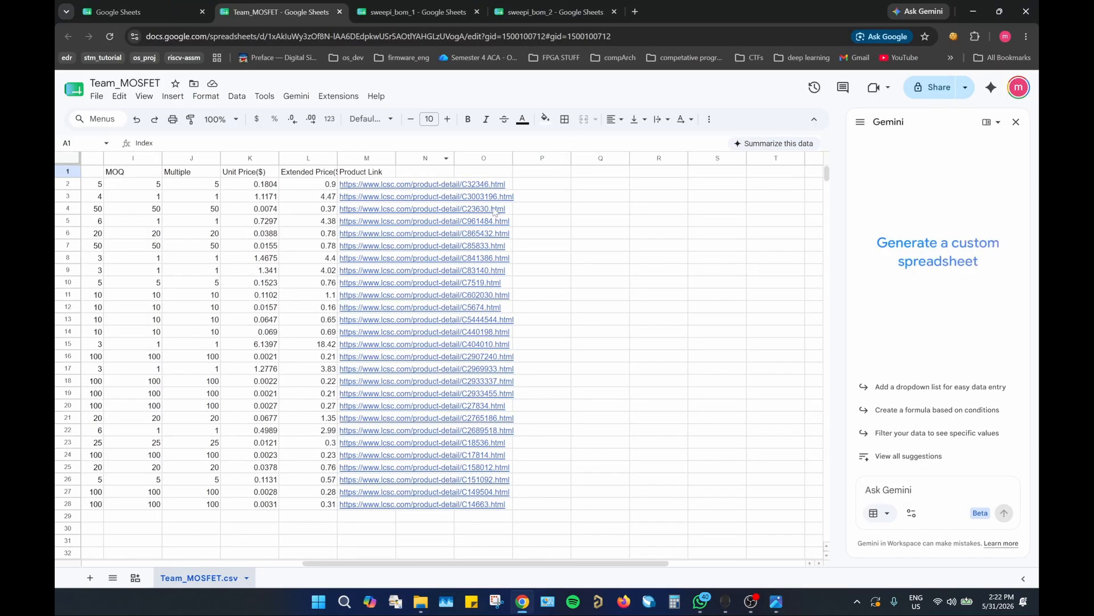
Step: Clear the contents of the Product Link column in Team_MOSFET
click(362, 158)
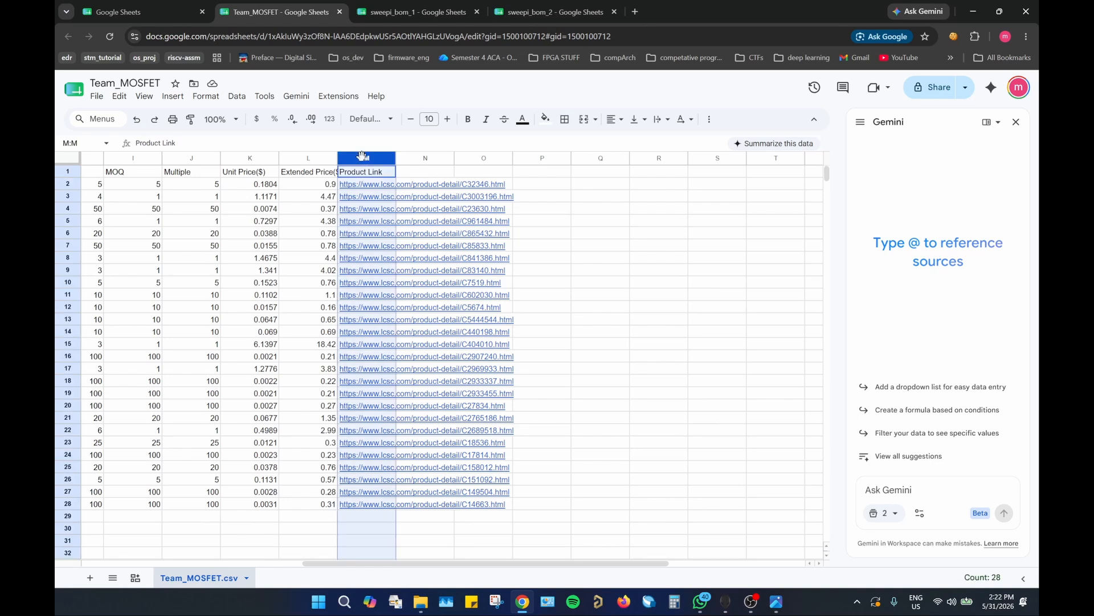
key(Delete)
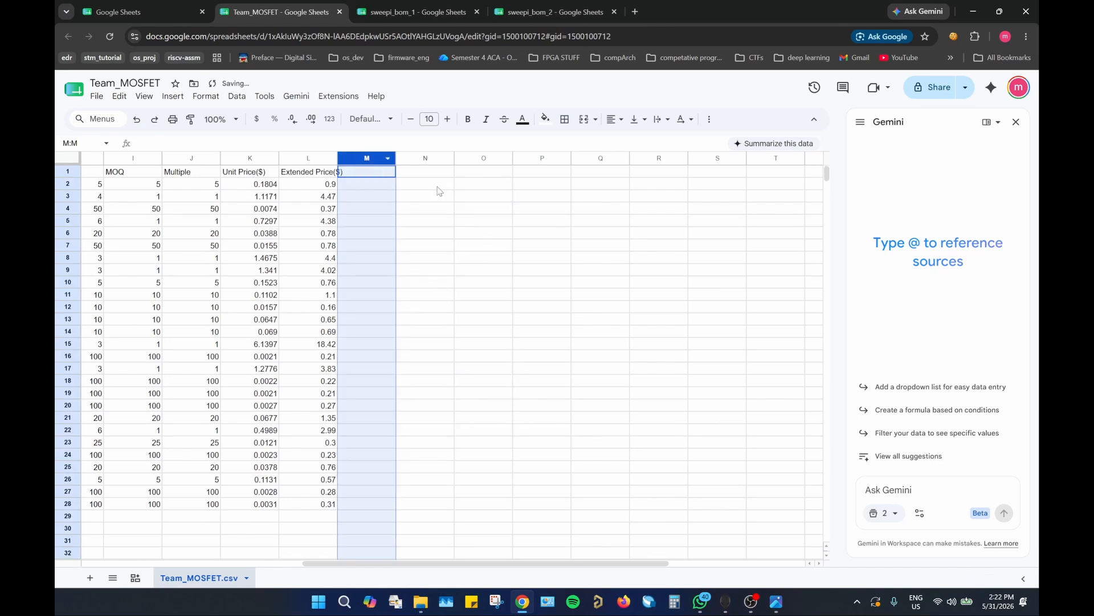
click(438, 187)
Step: Enter "Customer #" as the column header in cell M1
click(372, 174)
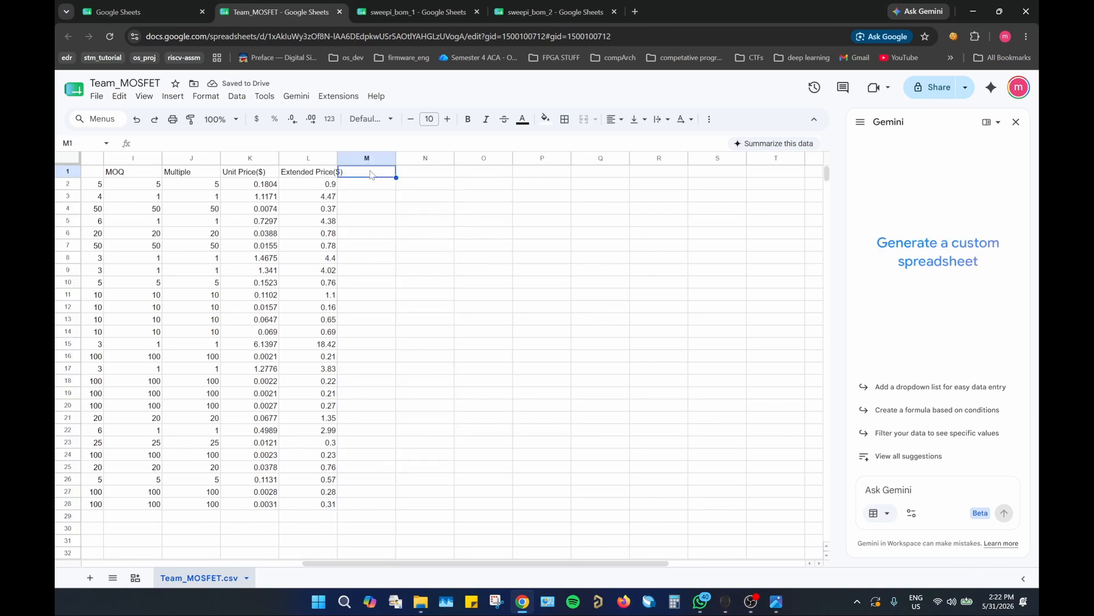
text(Cu)
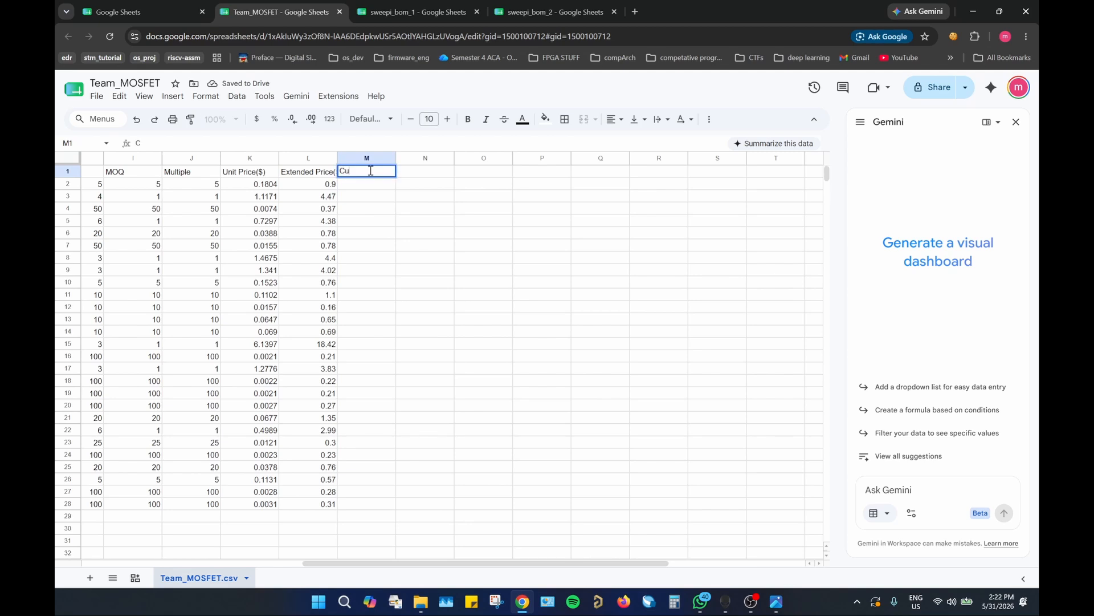
text(stomer #)
click(428, 191)
Step: Enter "ms" as the customer code for the first part in cell M2
click(357, 188)
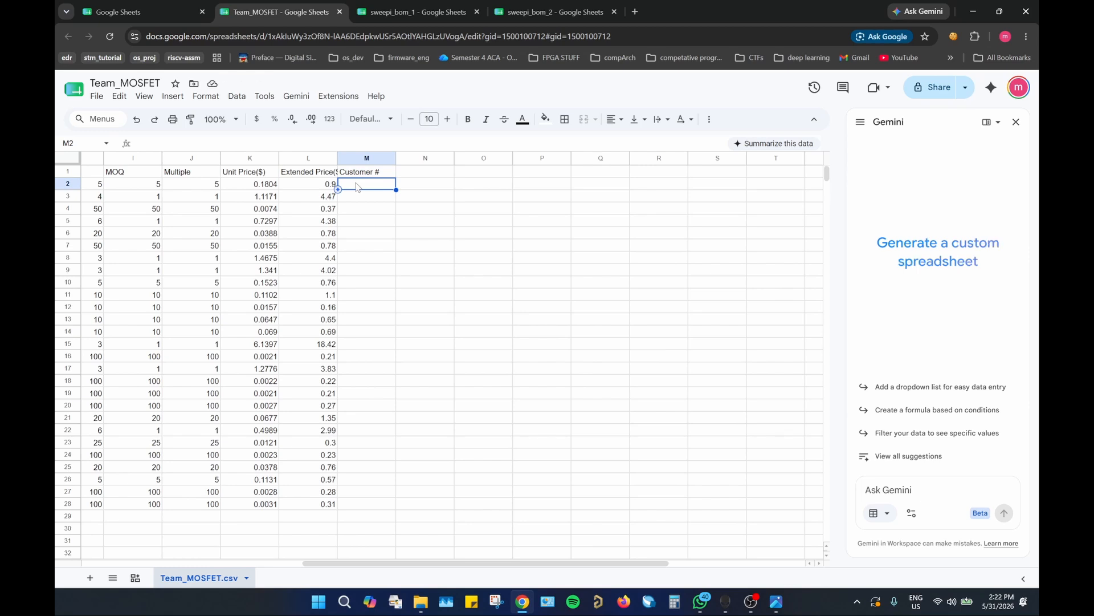
text(m)
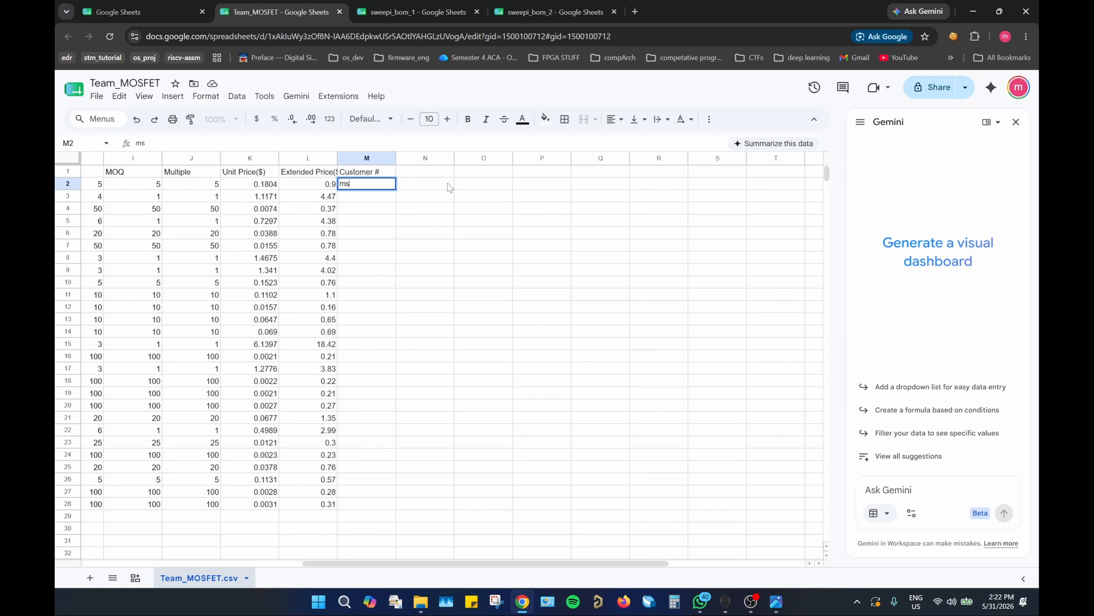
text(s)
click(450, 187)
click(391, 190)
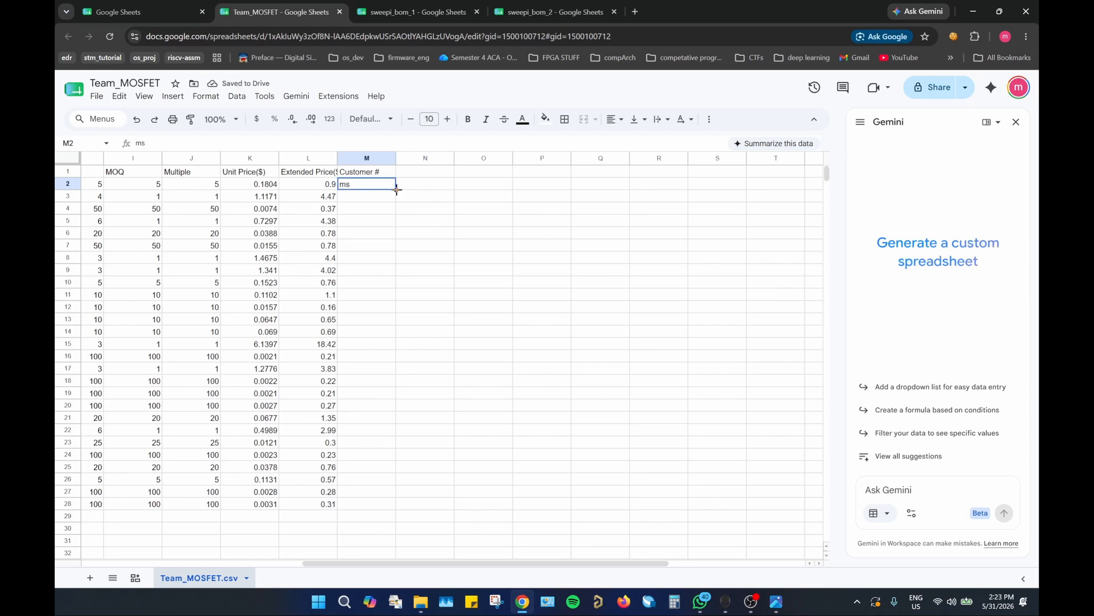
Step: Fill the "ms" code down the Customer # column through cell M28
drag(397, 190, 403, 332)
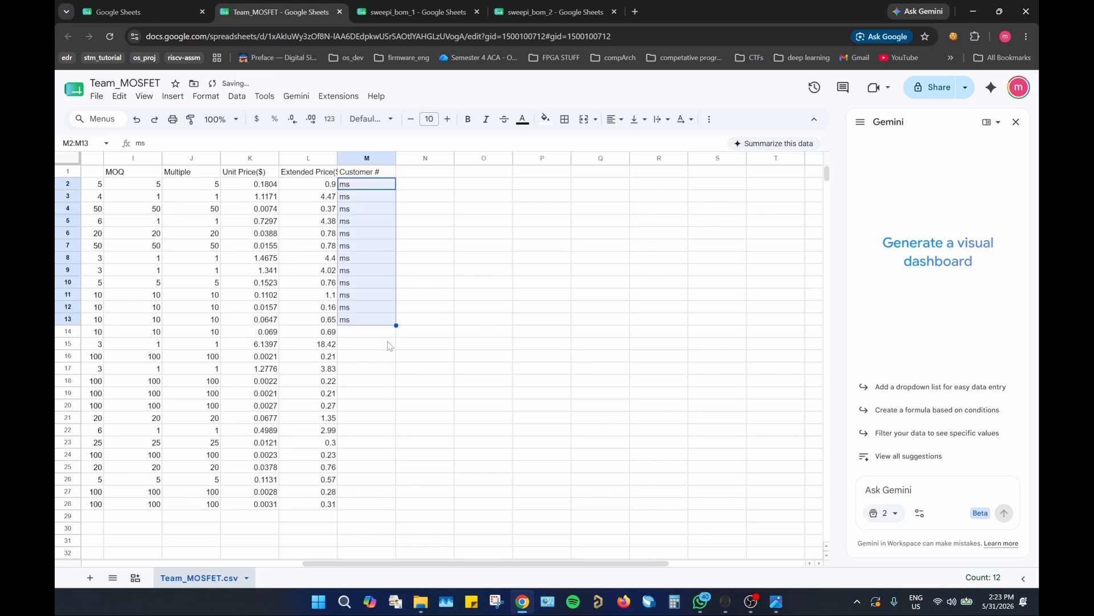
click(385, 321)
drag(396, 325, 395, 506)
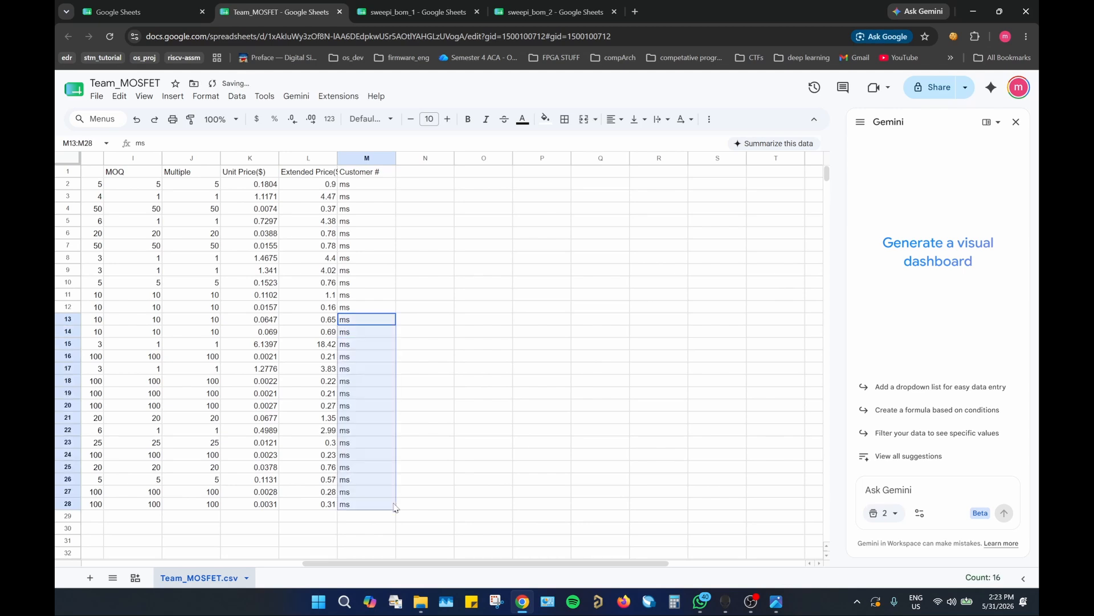
click(476, 396)
click(367, 207)
click(357, 186)
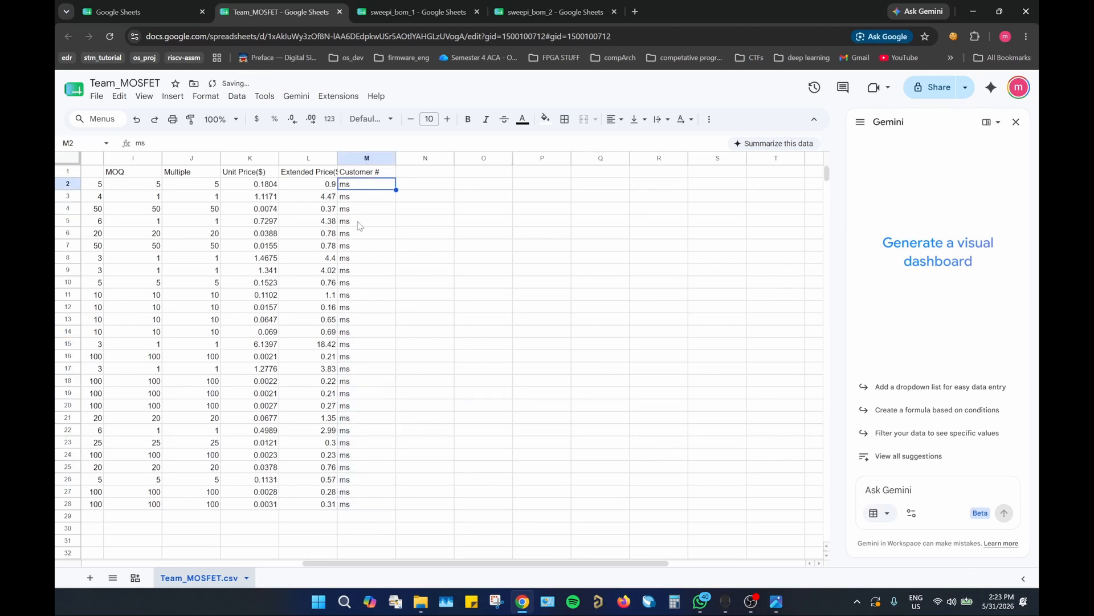
click(360, 223)
click(362, 186)
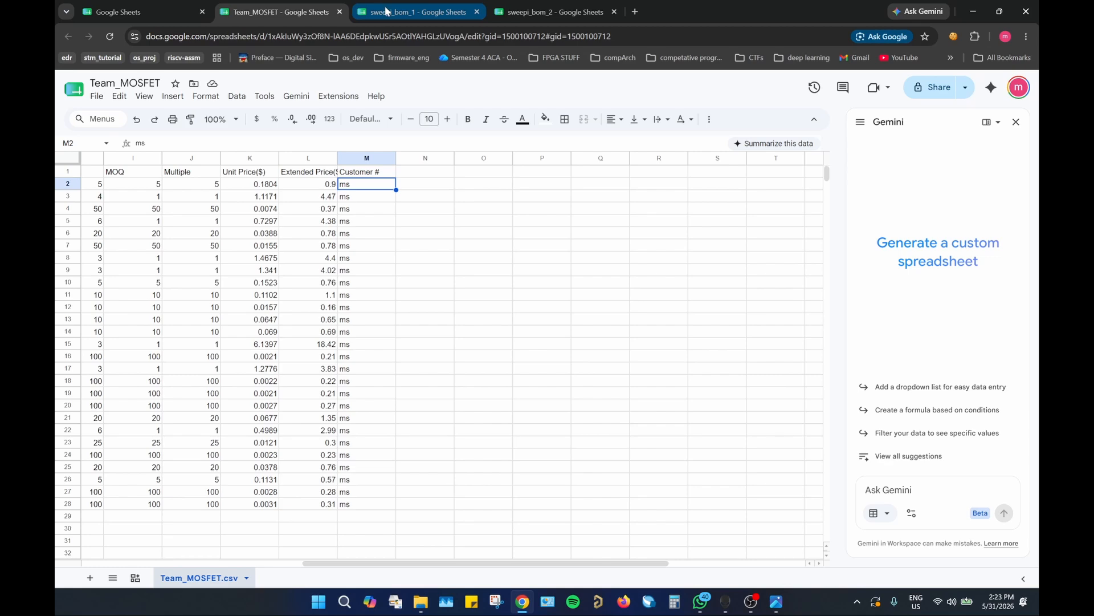
Step: In sweepi_bom_1, enter "Customer #" as the column header in cell H1 and widen column H to fit it
click(385, 11)
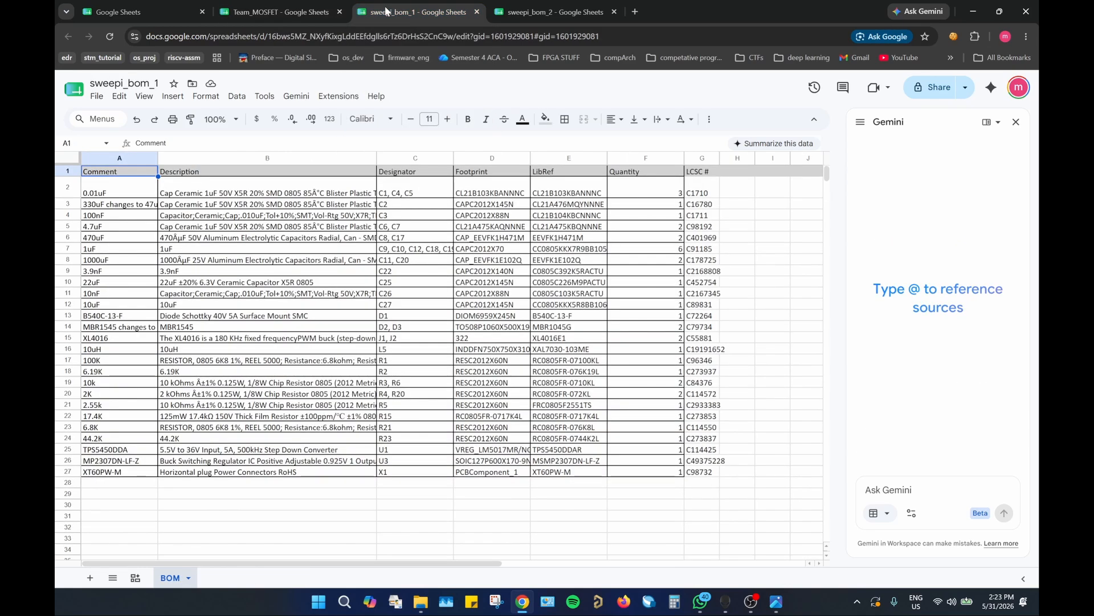
click(741, 173)
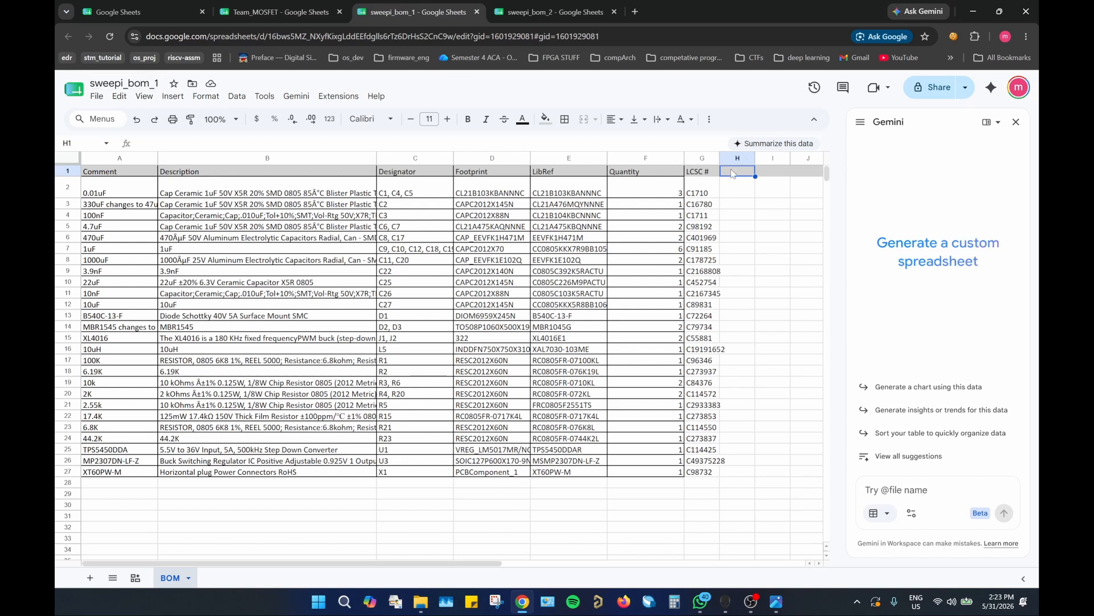
text(Customer)
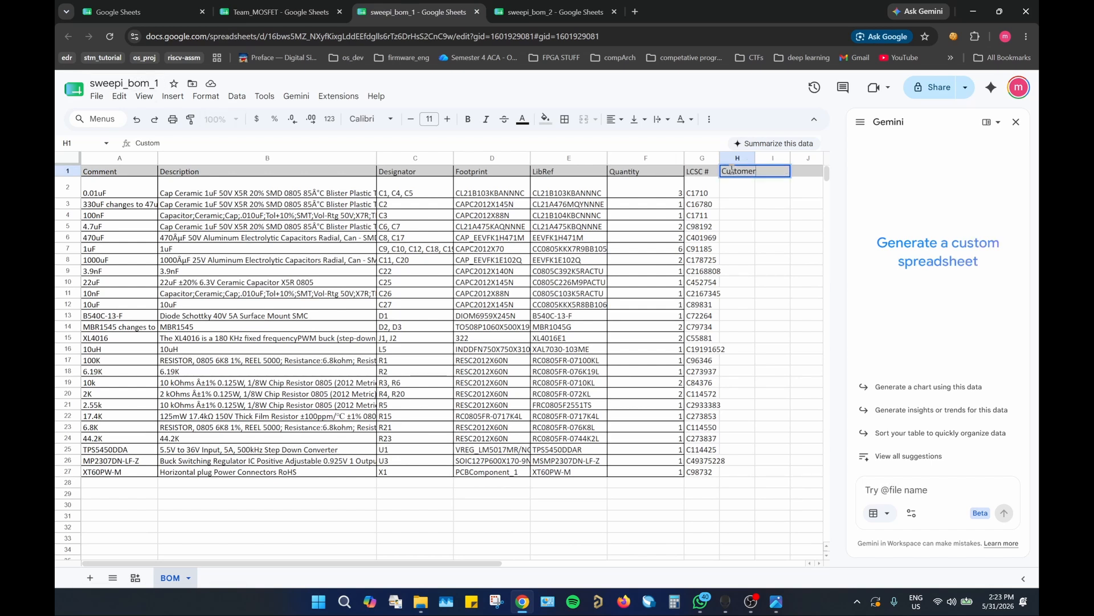
text( #)
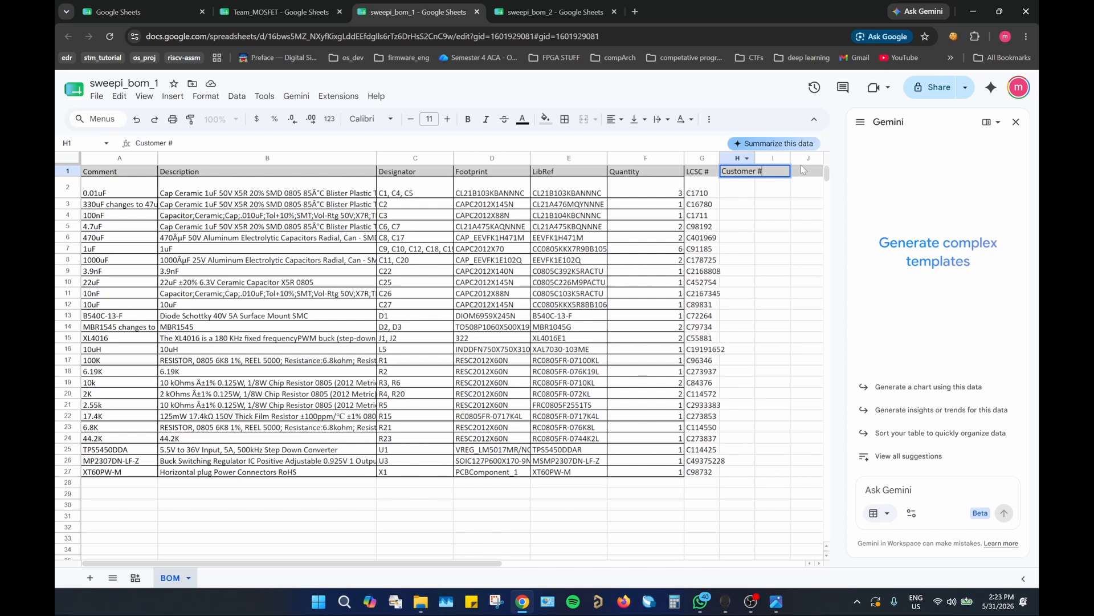
click(799, 221)
drag(756, 158, 772, 158)
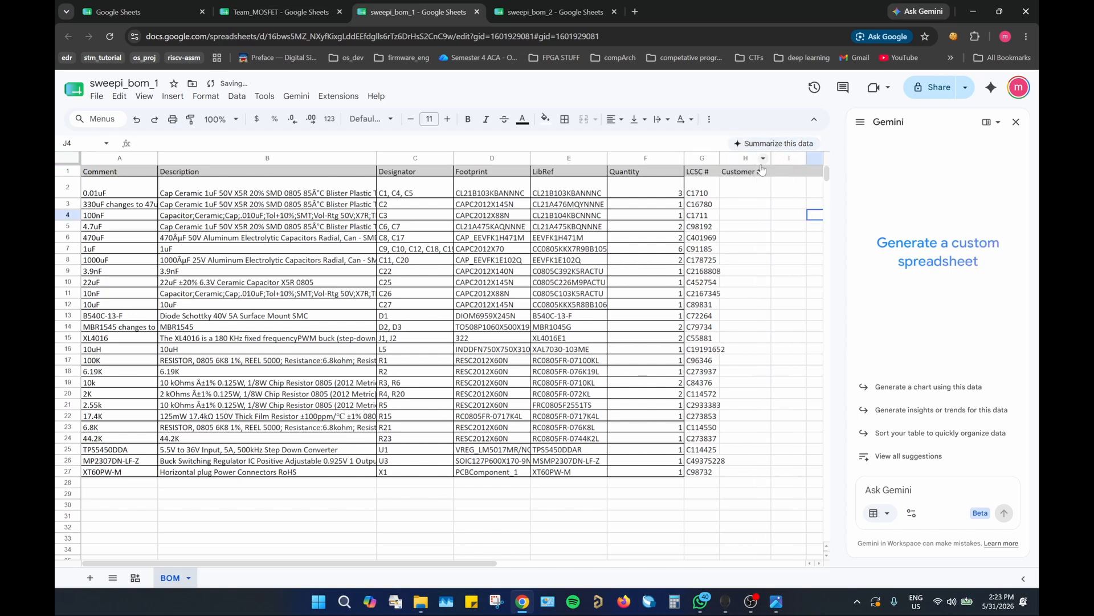
Step: Enter the code "sw1" in cell H2 and fill it down the Customer # column through H27
click(743, 189)
text(sw1)
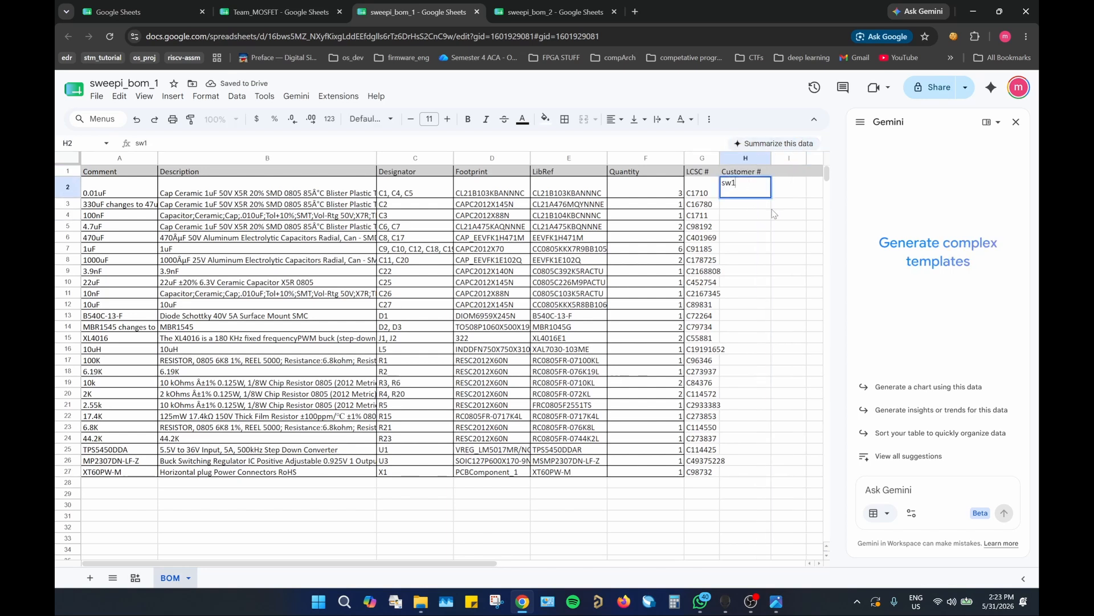
key(Return)
click(759, 194)
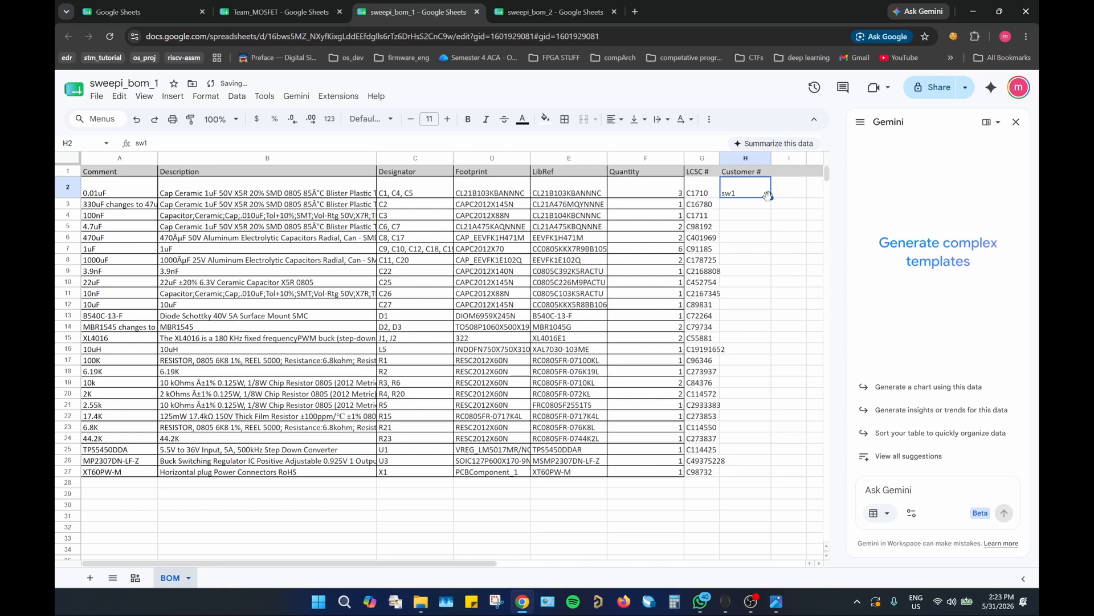
drag(771, 198, 776, 224)
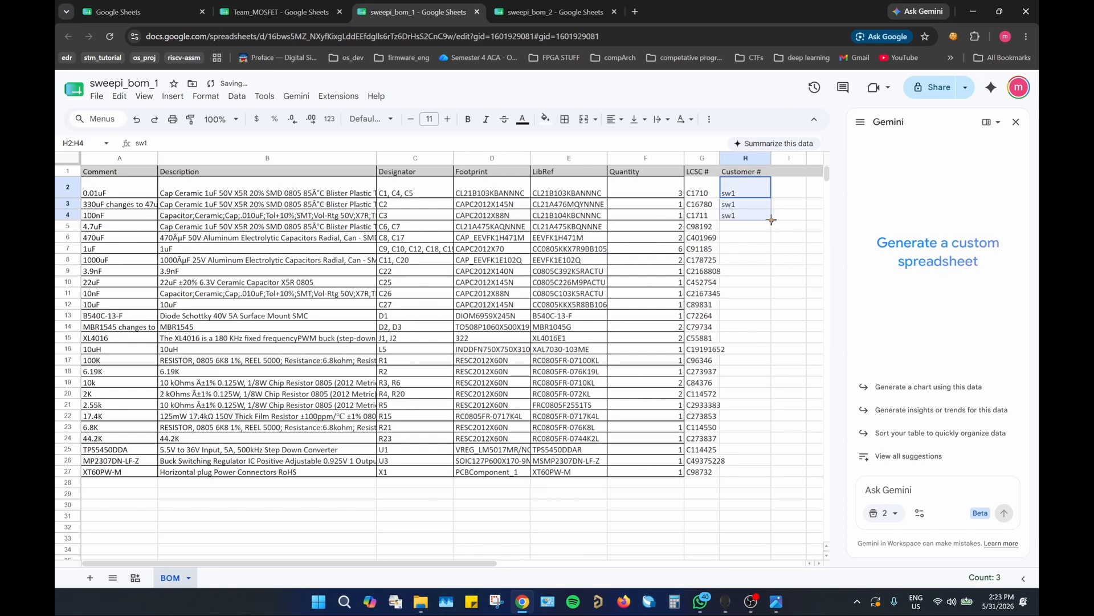
click(769, 219)
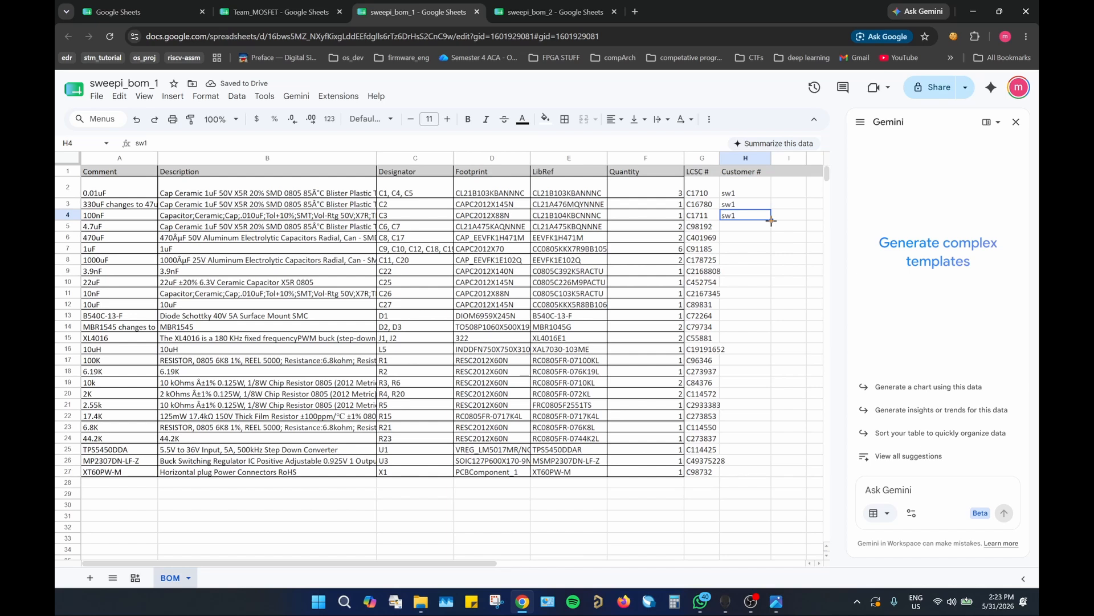
drag(772, 220, 771, 478)
click(754, 495)
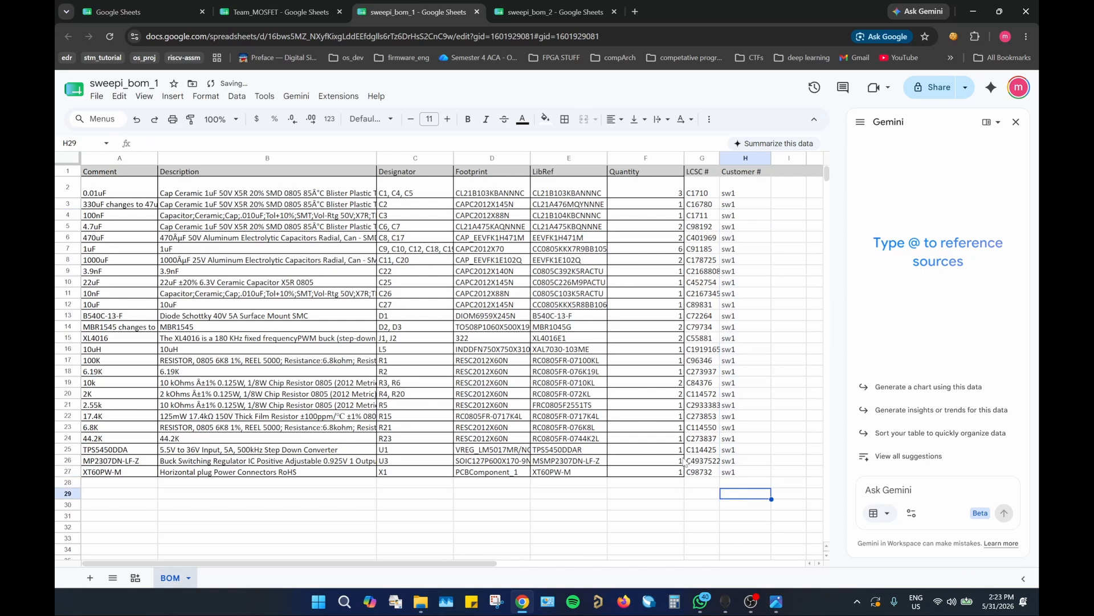
Step: In sweepi_bom_2, enter "Customer #" as the column header in cell K1
click(506, 14)
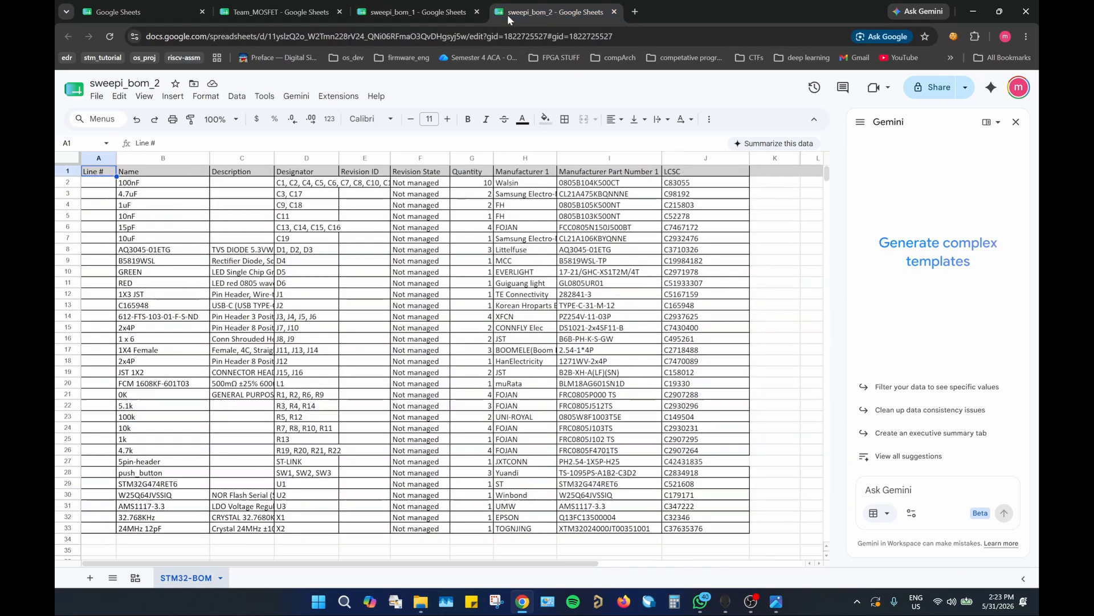
click(762, 174)
text(Customer #)
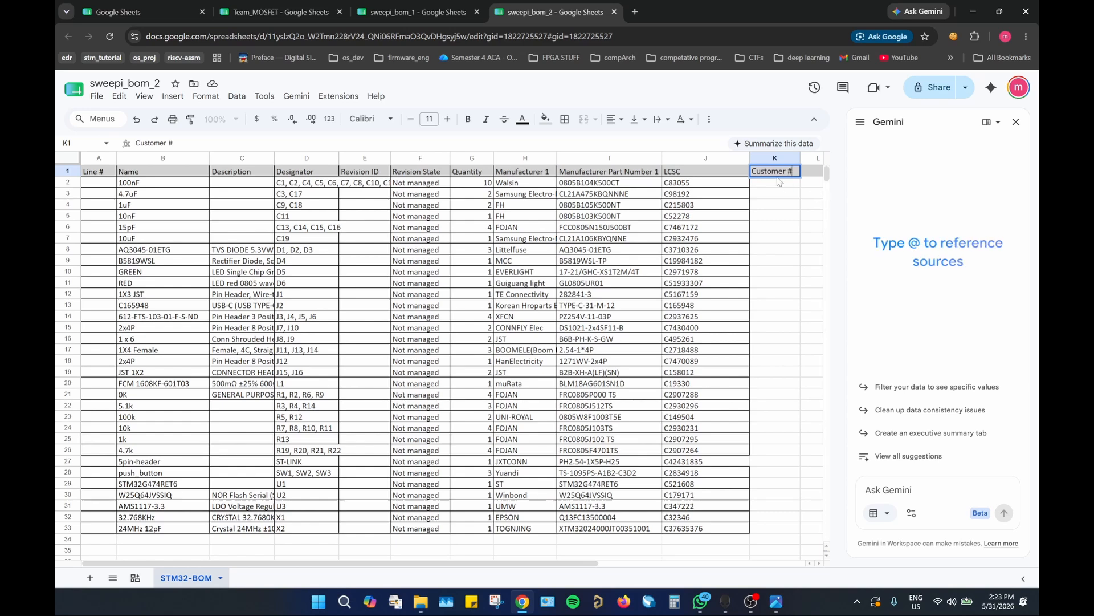
key(Return)
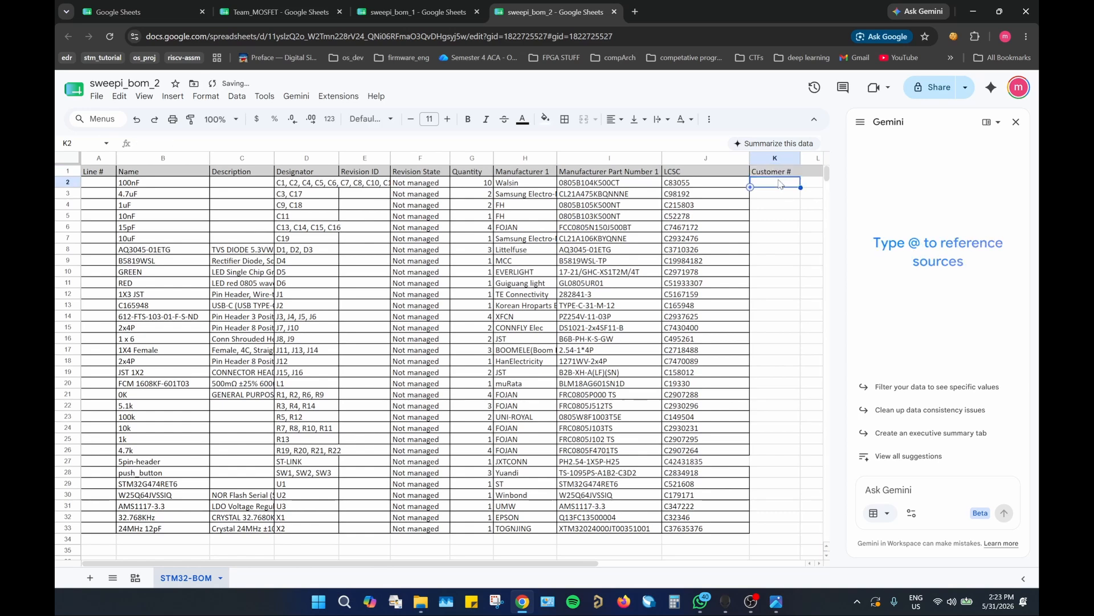
Step: Enter the code "sw2" in cell K2 and fill it down the Customer # column through K33
text(sw2)
click(789, 207)
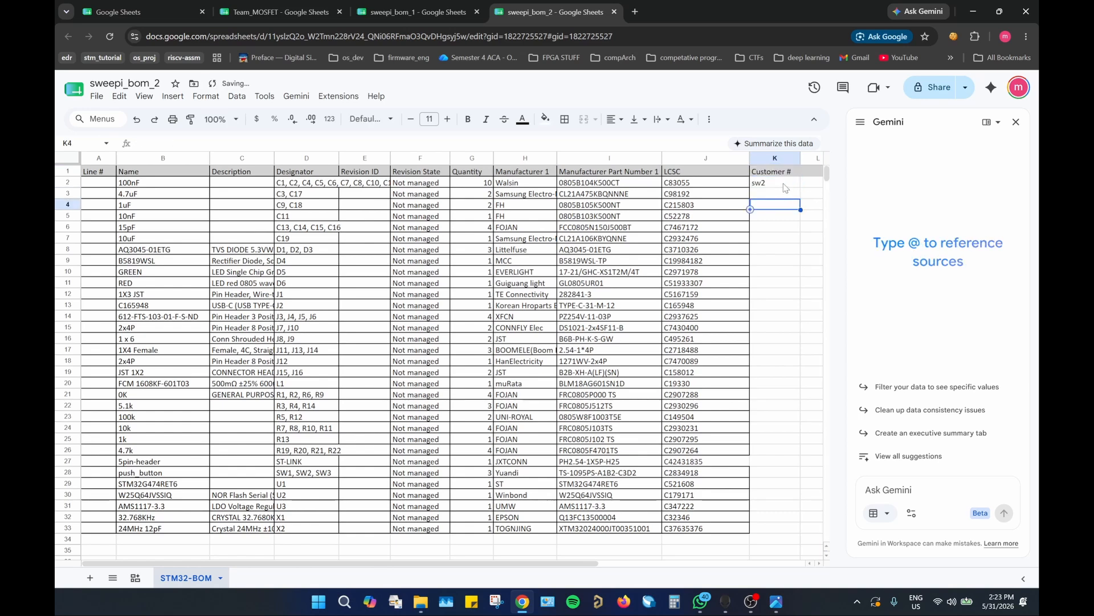
click(792, 185)
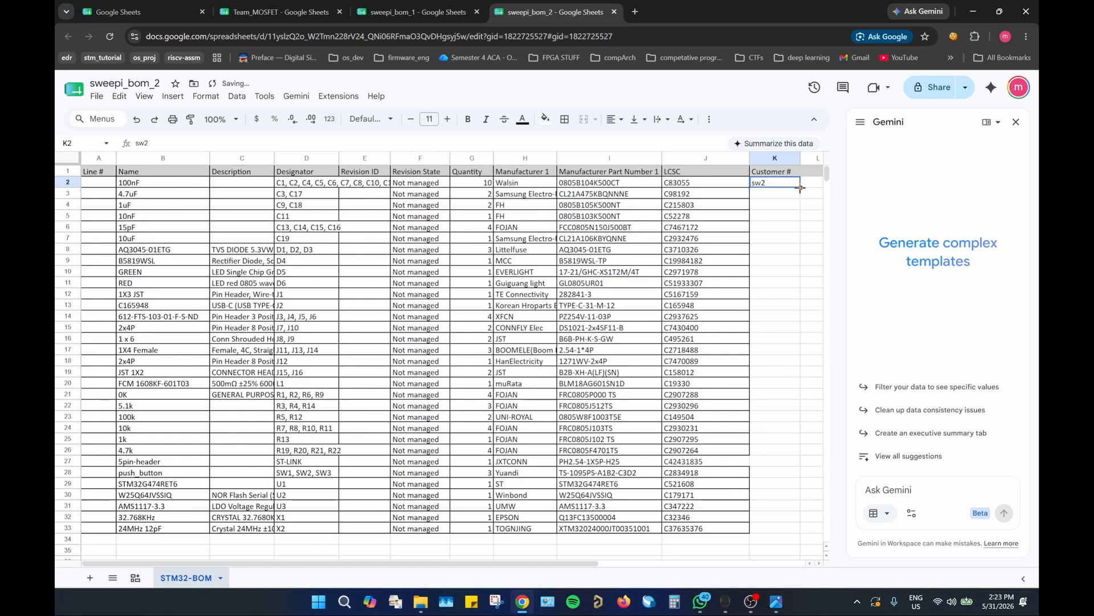
drag(800, 188, 788, 530)
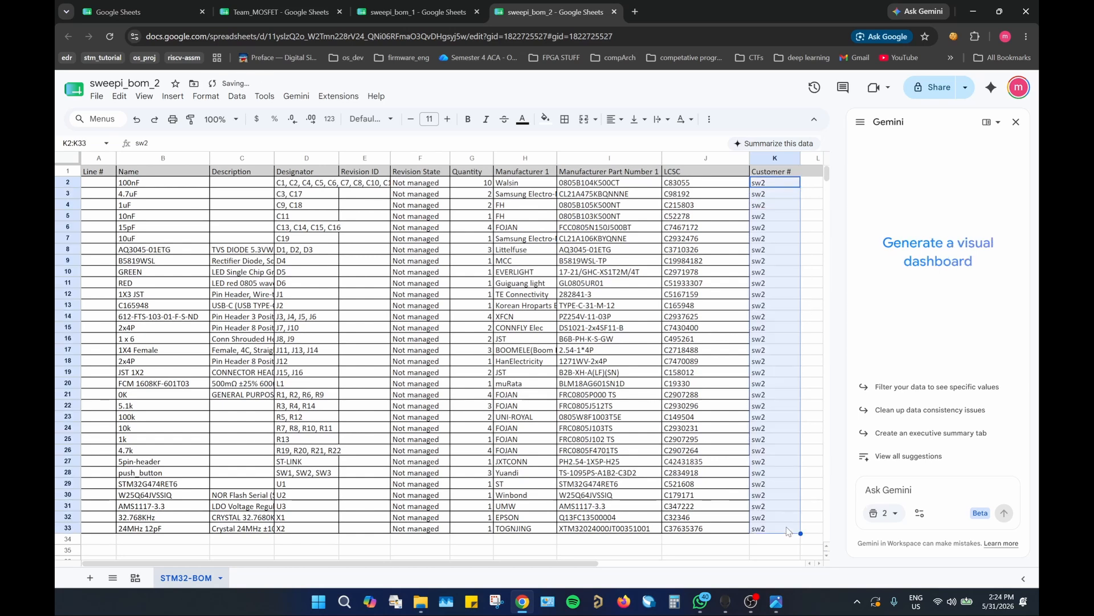
click(809, 336)
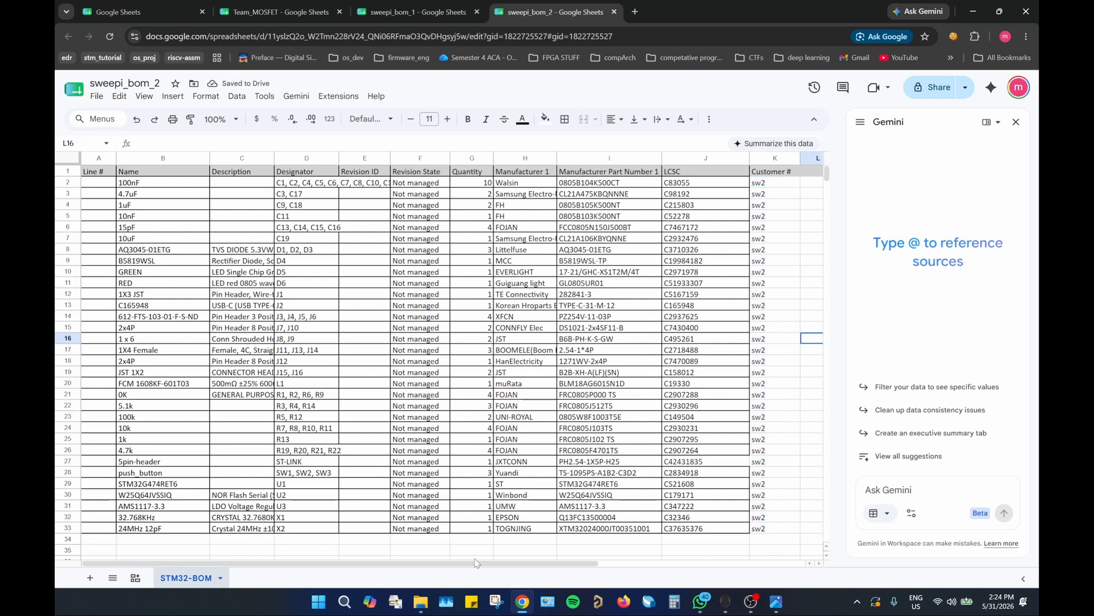
drag(478, 563, 542, 563)
click(739, 286)
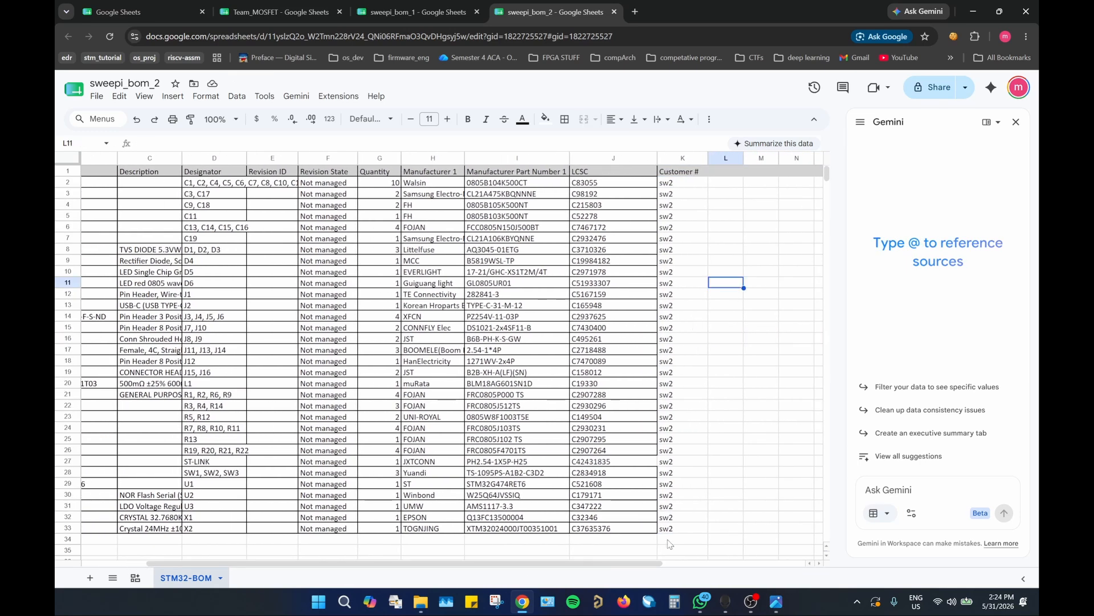
drag(516, 563, 452, 563)
Step: Download the Team_MOSFET spreadsheet as a Comma Separated Values (.csv) file
click(260, 16)
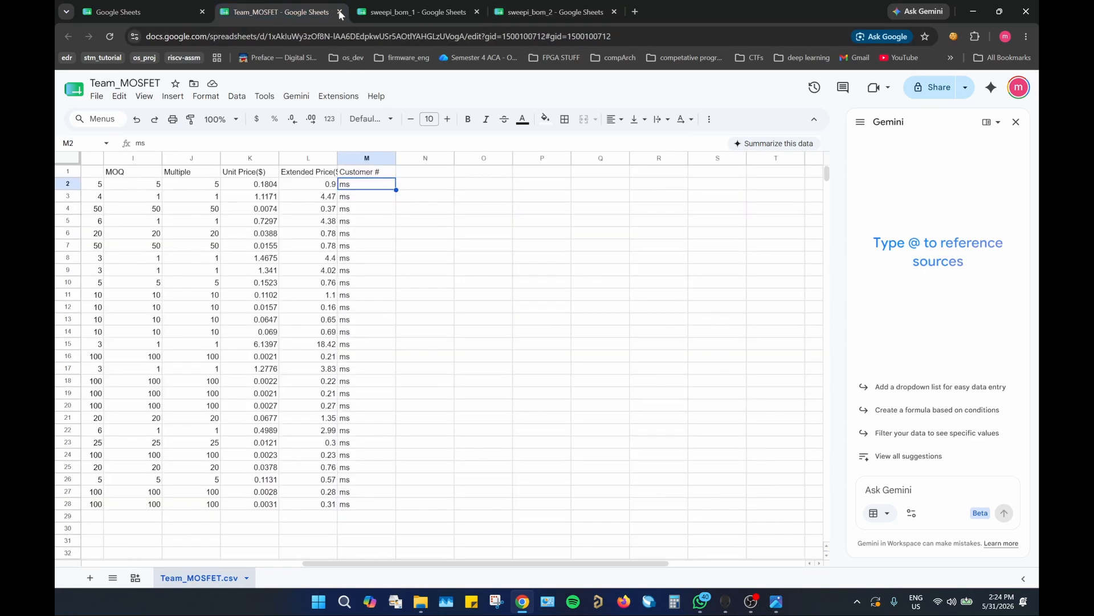
click(416, 12)
click(290, 7)
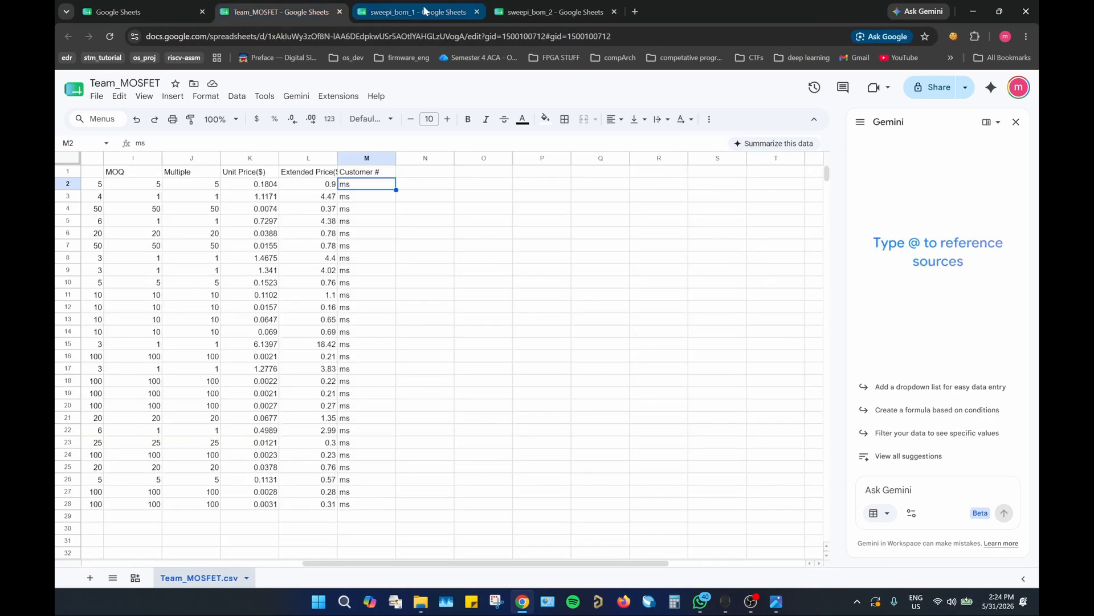
click(98, 97)
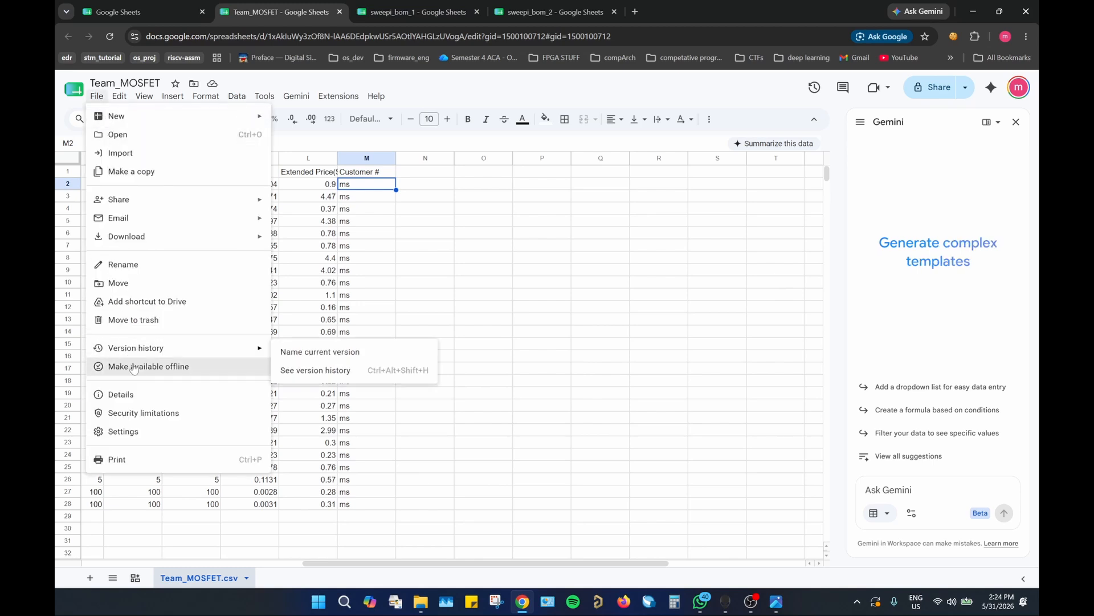
mouse_move(145, 241)
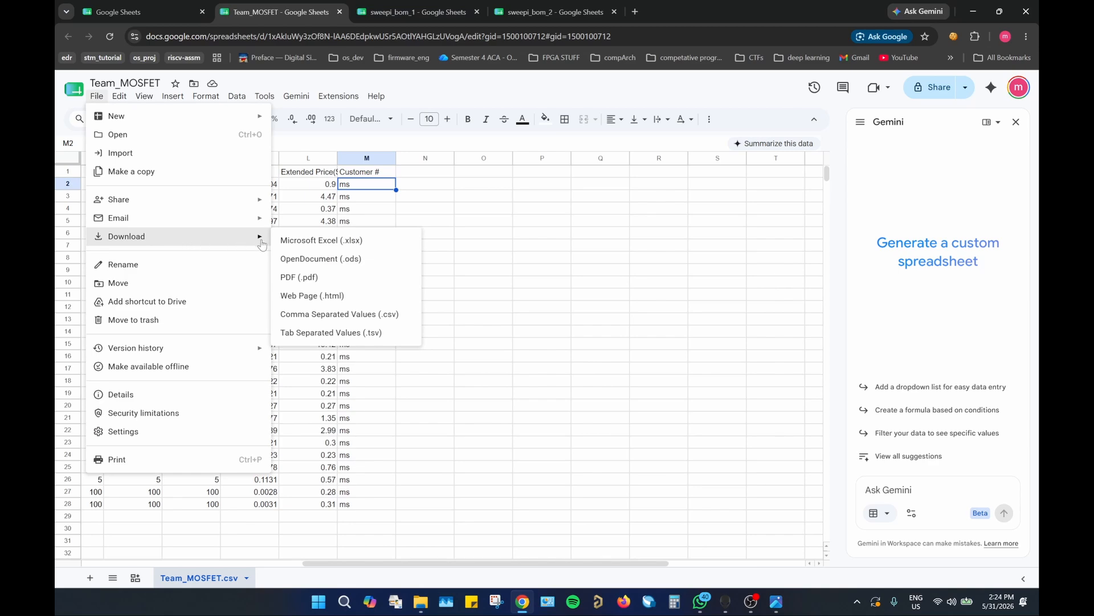
click(303, 315)
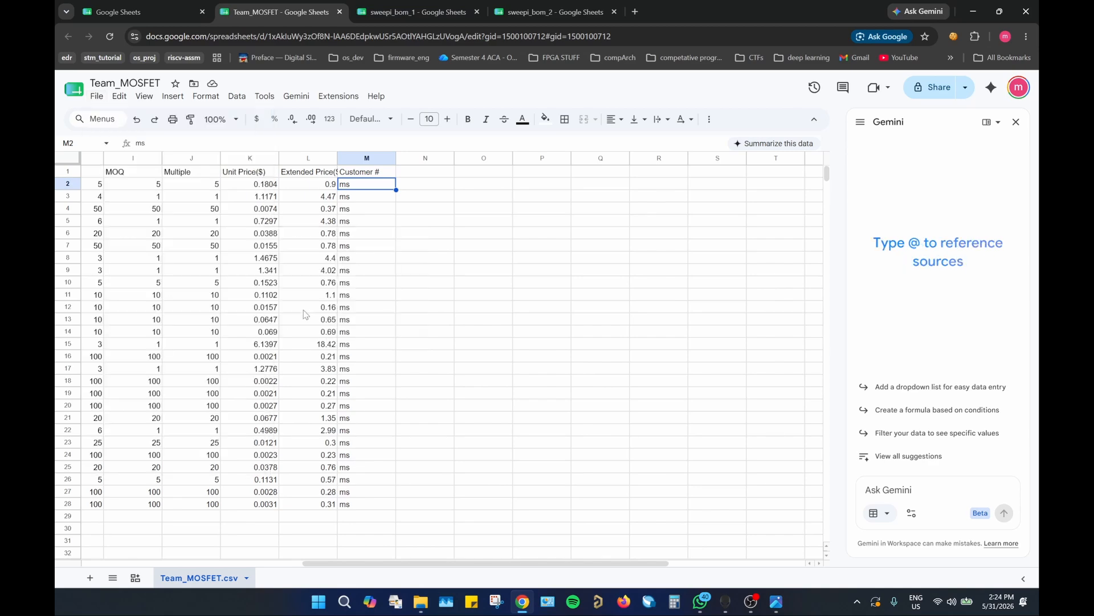
Step: Download the sweepi_bom_1 spreadsheet as a Comma Separated Values (.csv) file
click(419, 12)
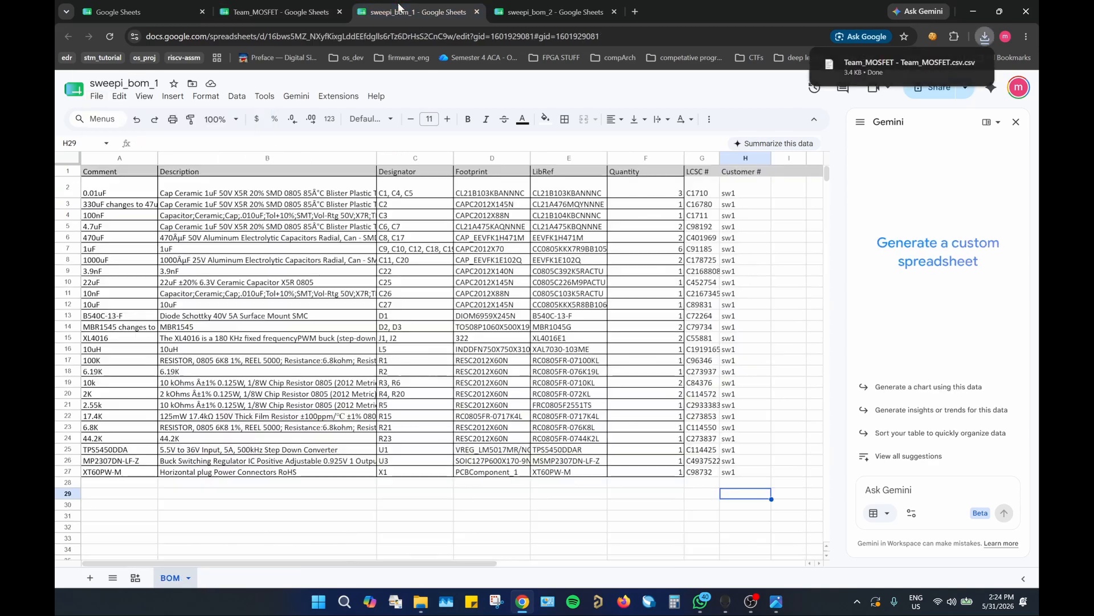
click(97, 96)
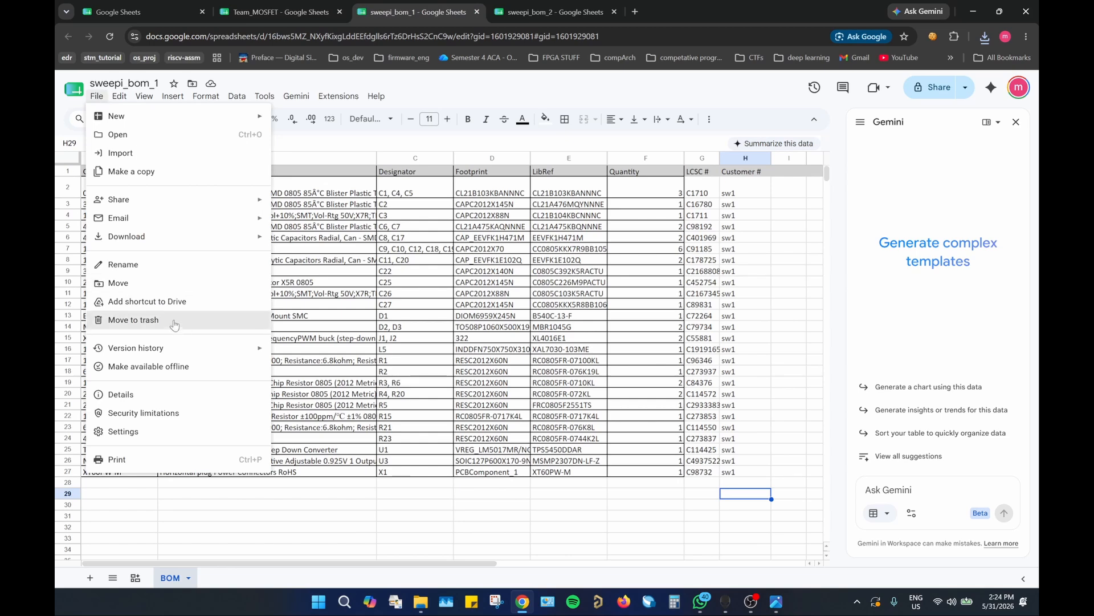
mouse_move(183, 244)
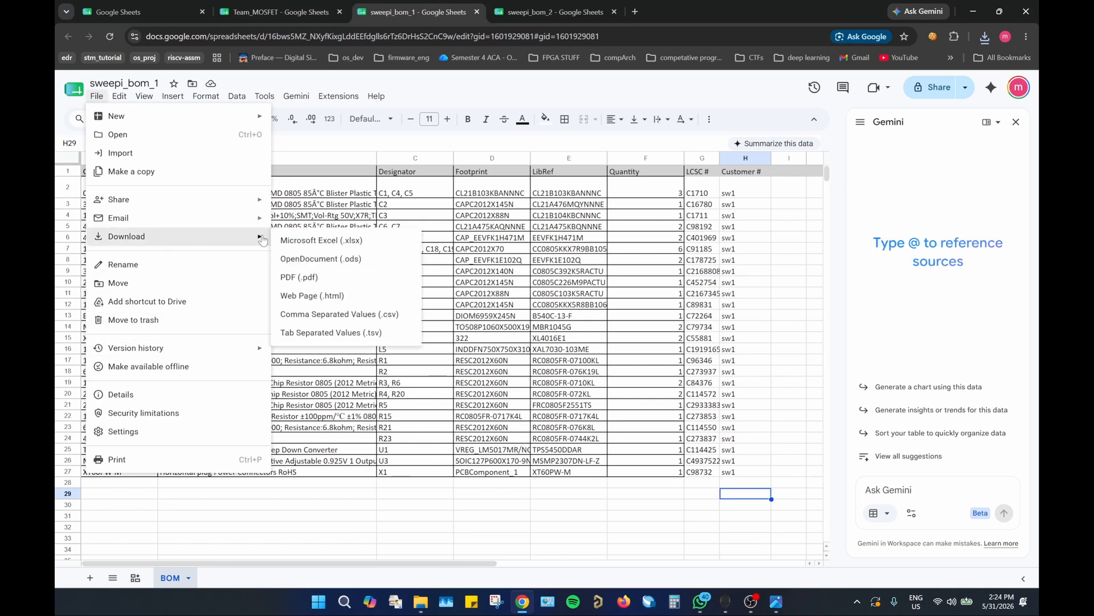
click(321, 315)
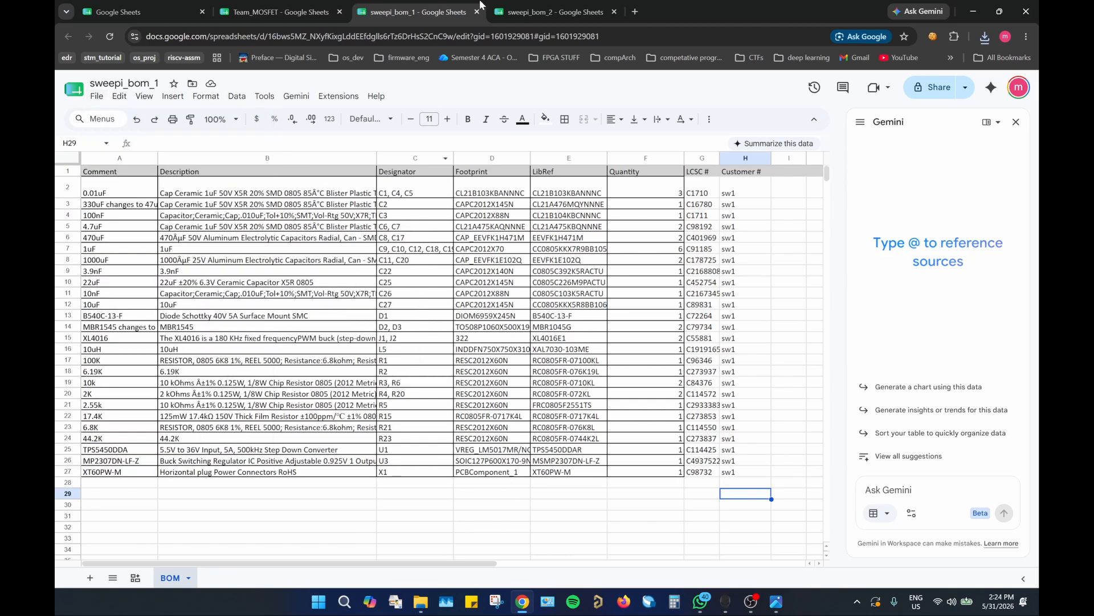
Step: Download the sweepi_bom_2 spreadsheet as a Comma Separated Values (.csv) file
click(527, 11)
click(96, 96)
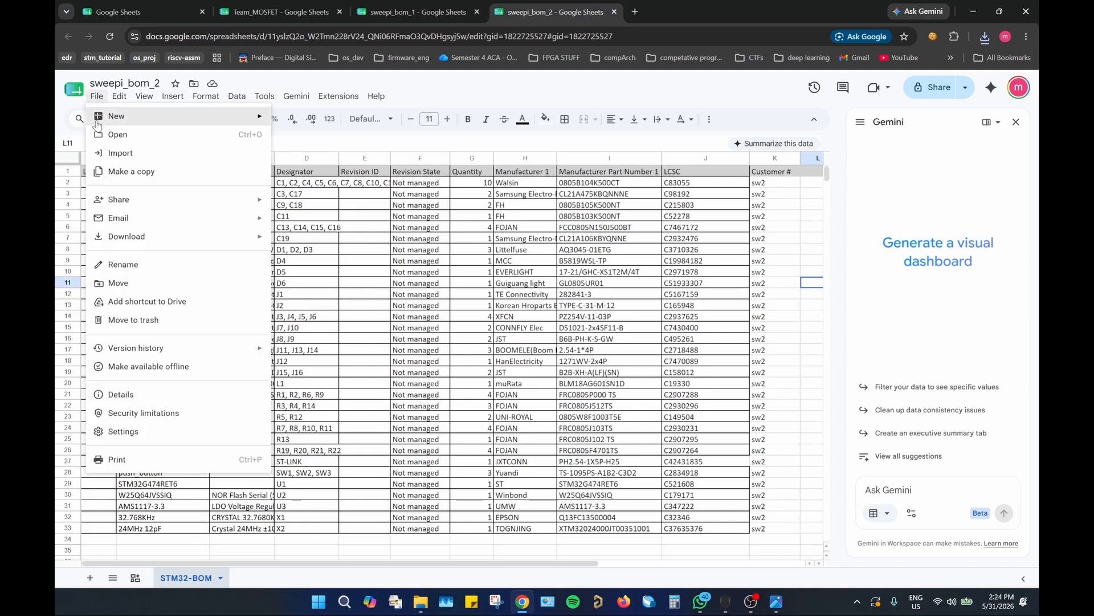
mouse_move(165, 238)
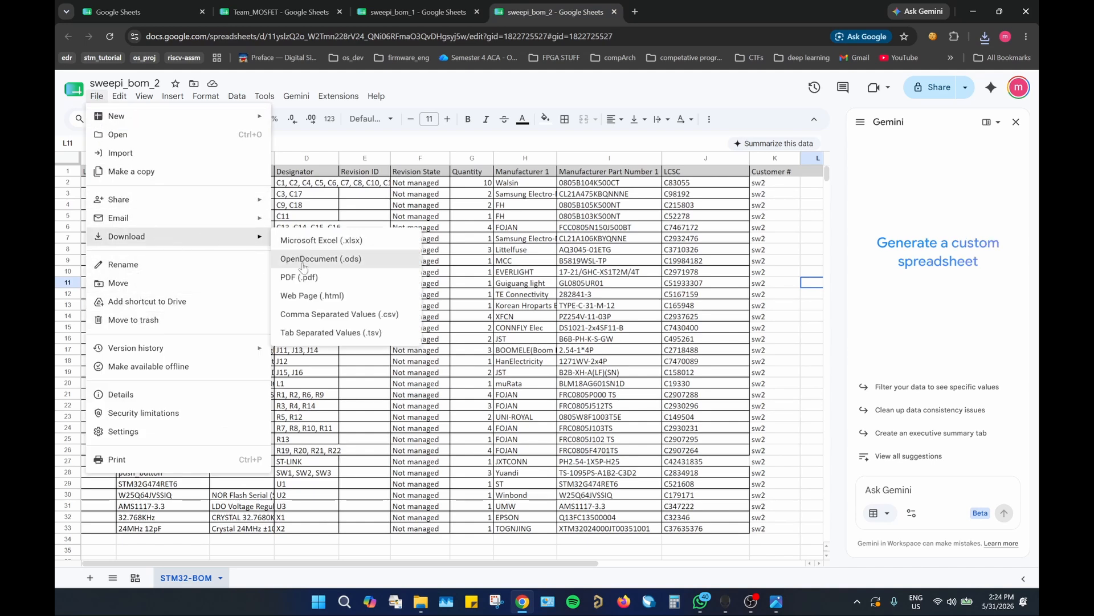
click(317, 314)
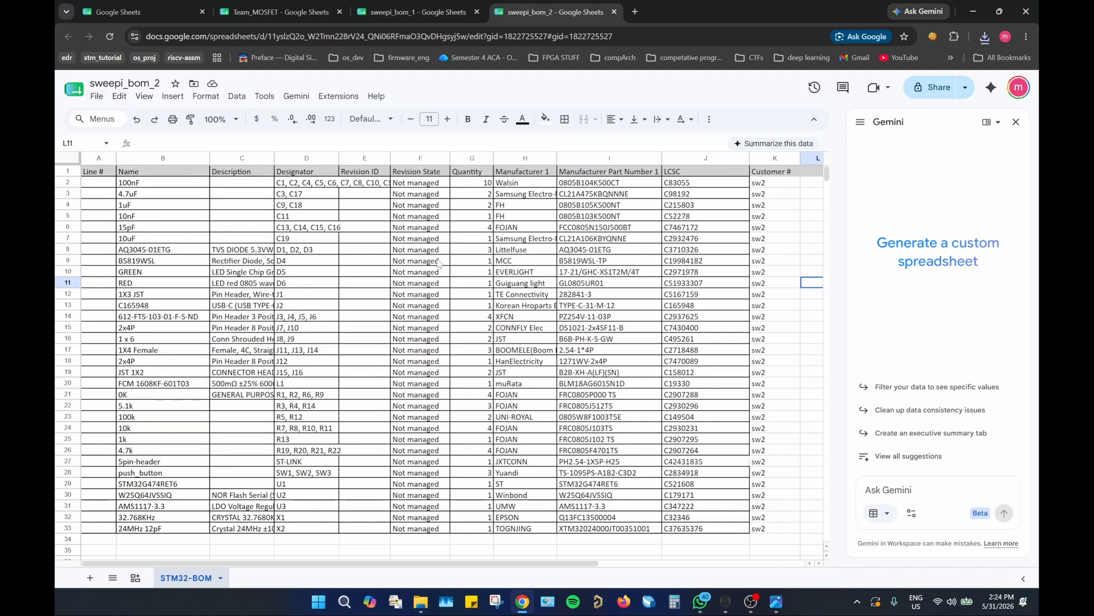
Step: Open the LCSC Electronics website (lcsc.com) in a new browser tab
click(633, 12)
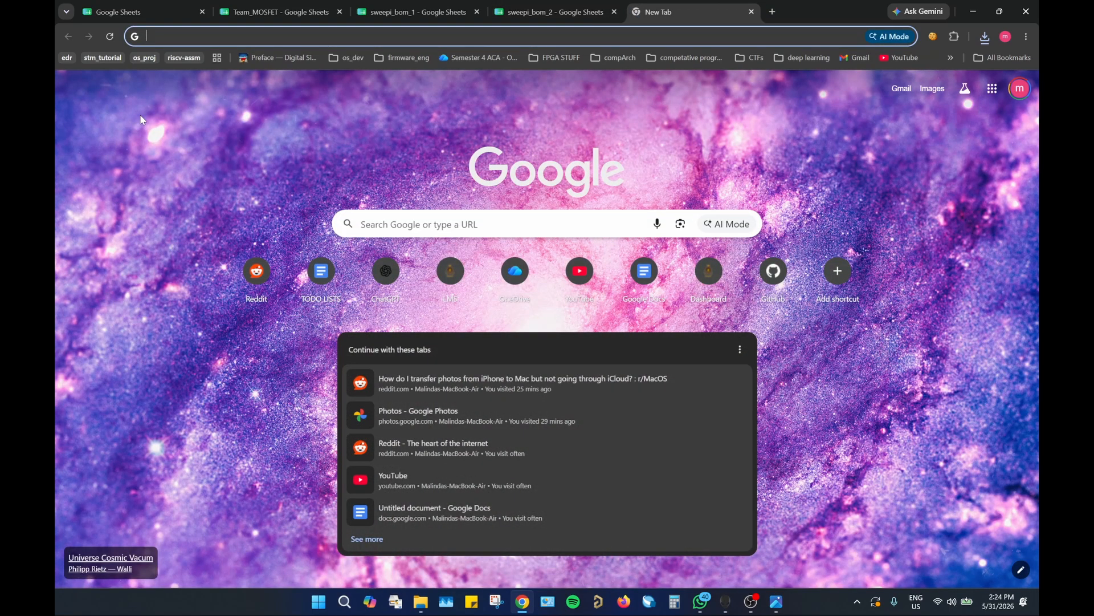
text(lcsc)
key(Return)
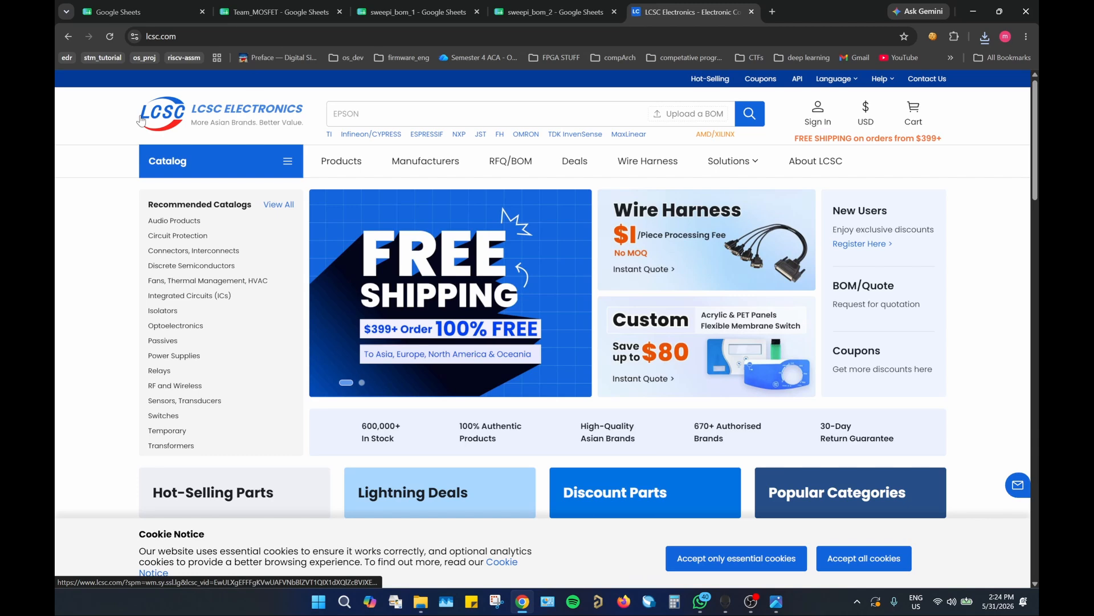
mouse_move(813, 121)
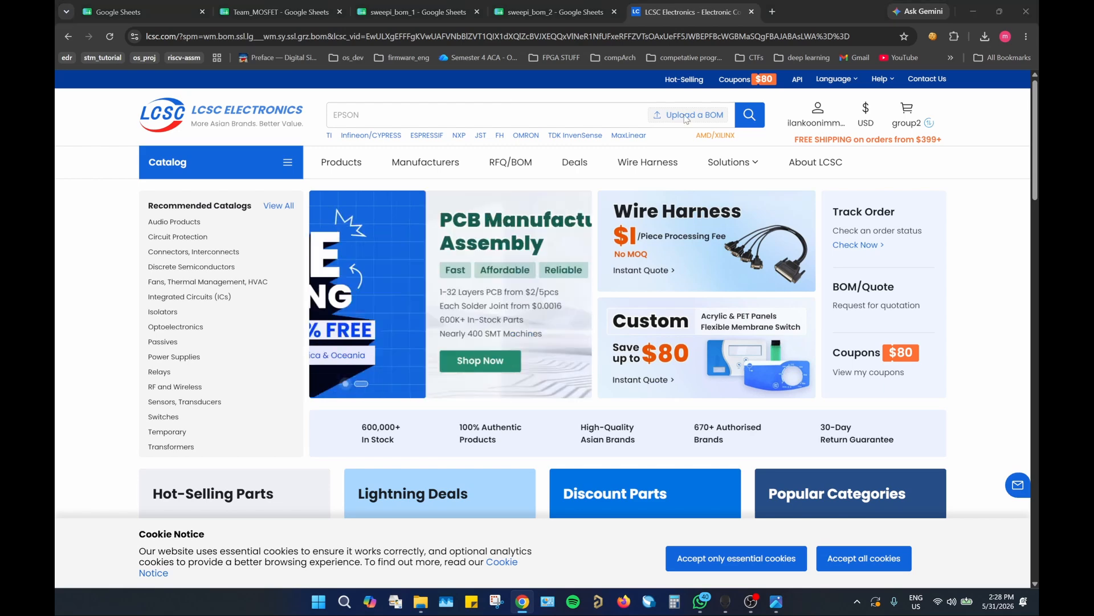
Step: Upload the file Team_MOSFET - Team_MOSFET.csv from the Downloads folder as a BOM
click(685, 118)
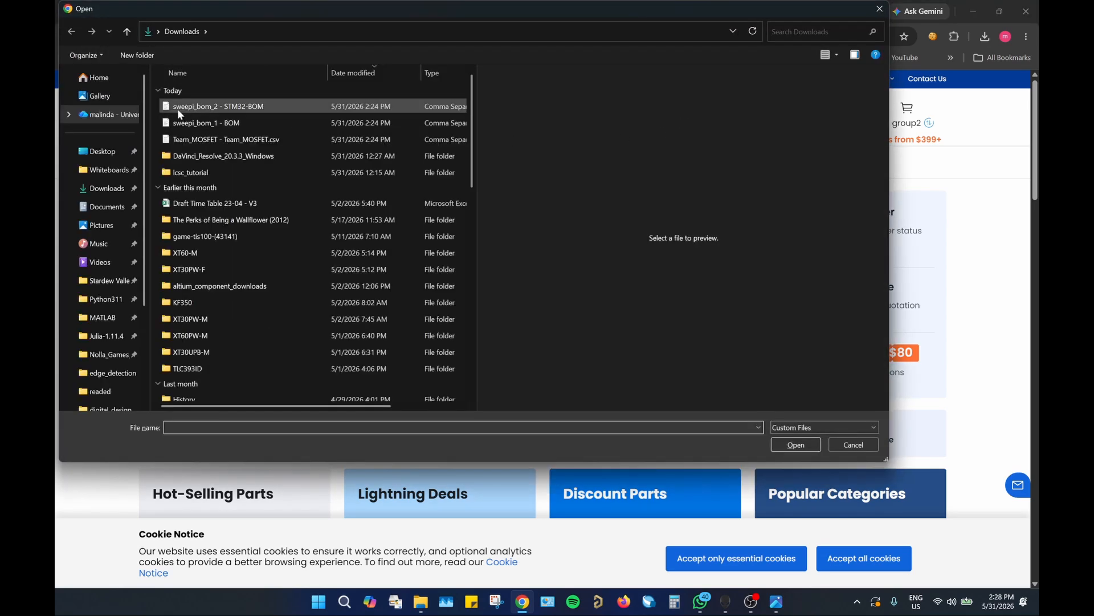
click(169, 142)
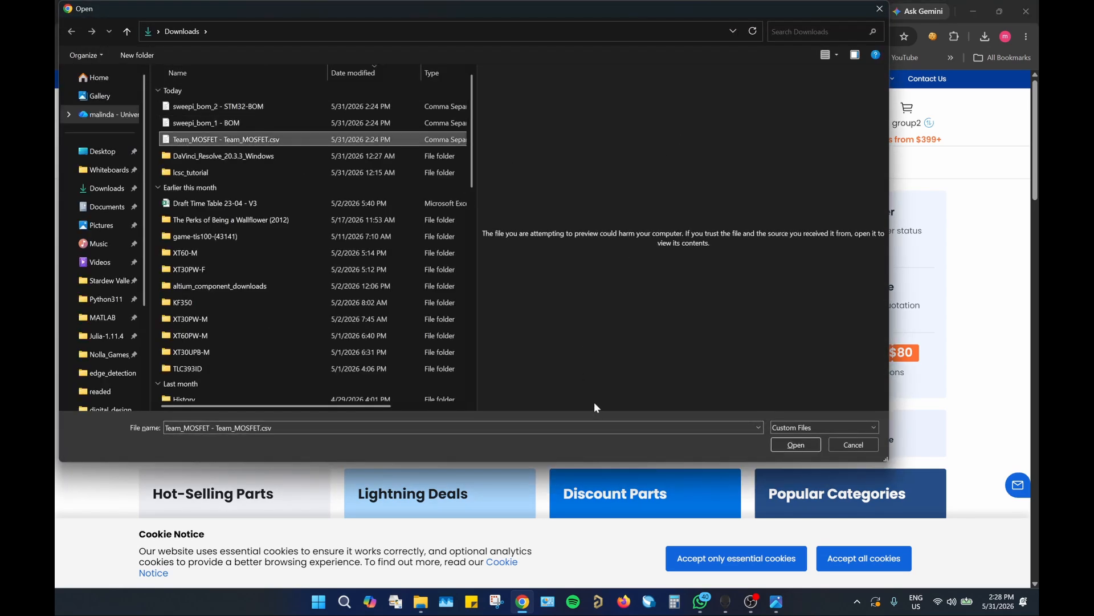
click(797, 446)
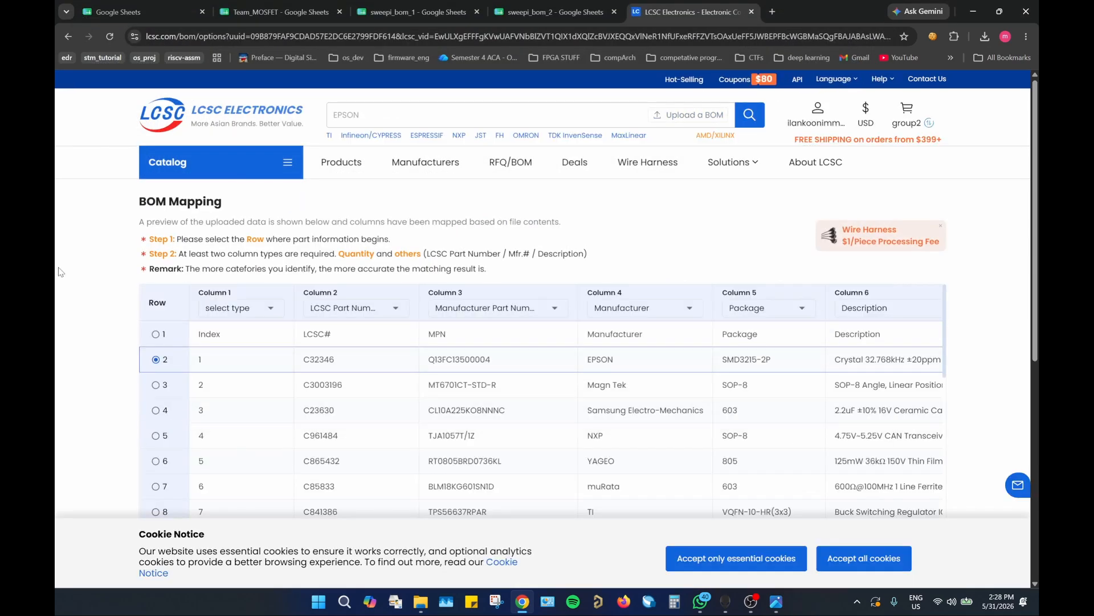
Step: Check the BOM column mapping and assign the Customer Part Number type to the Customer # column (column 13)
scroll(97, 241, down, 1)
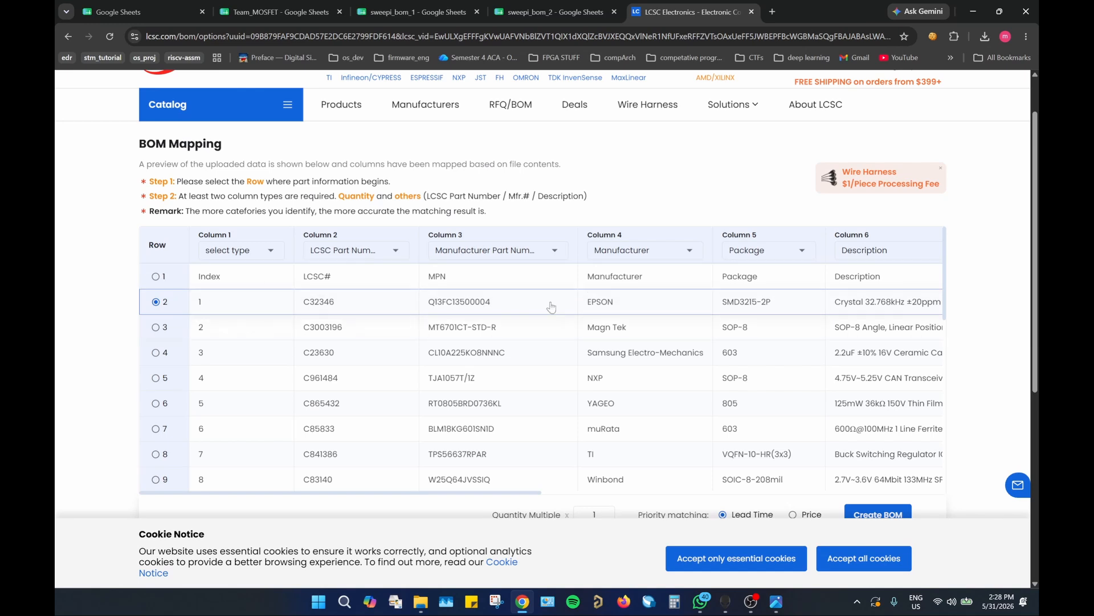
scroll(804, 254, down, 1)
scroll(964, 244, down, 1)
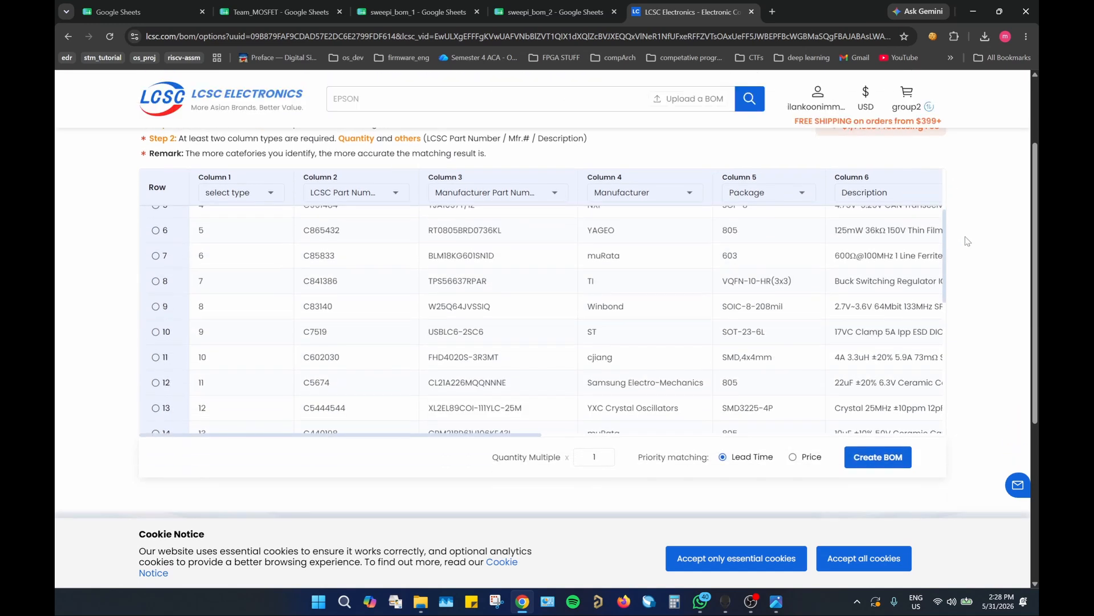
scroll(487, 291, up, 1)
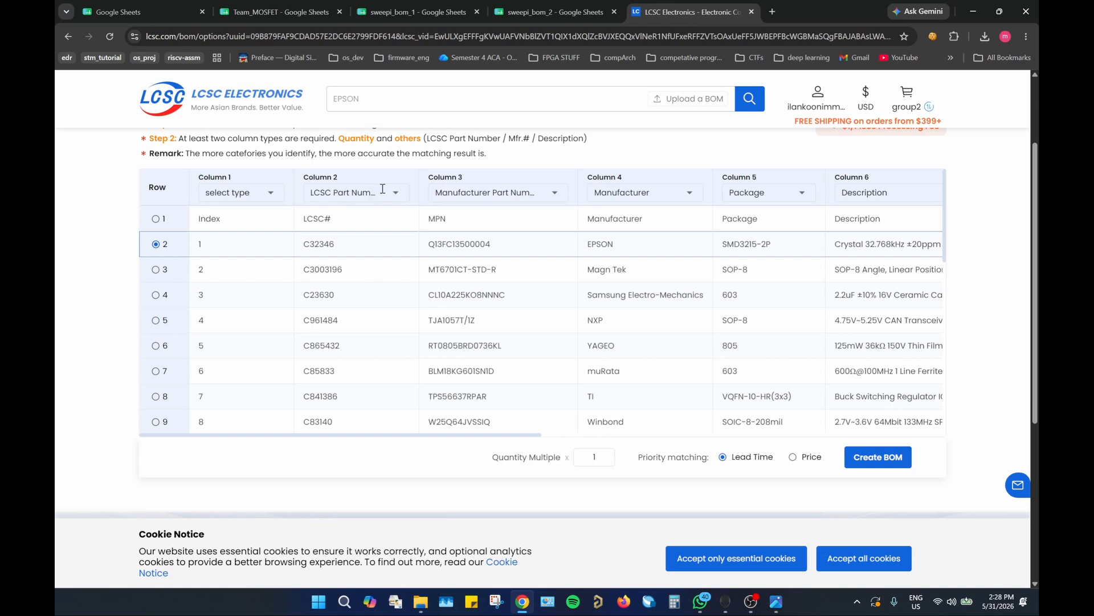
click(334, 194)
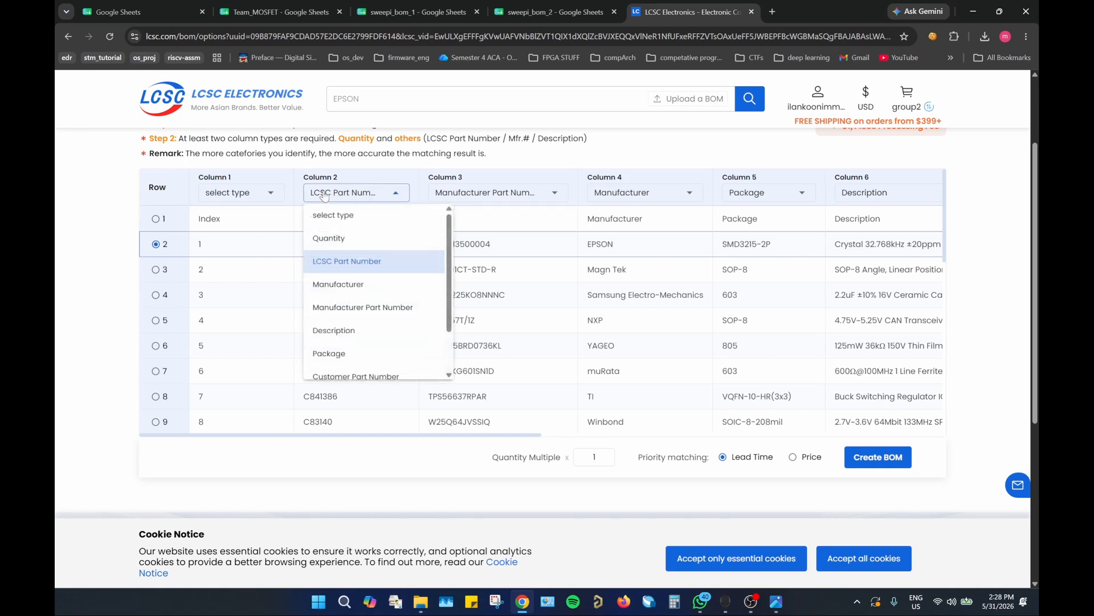
click(398, 193)
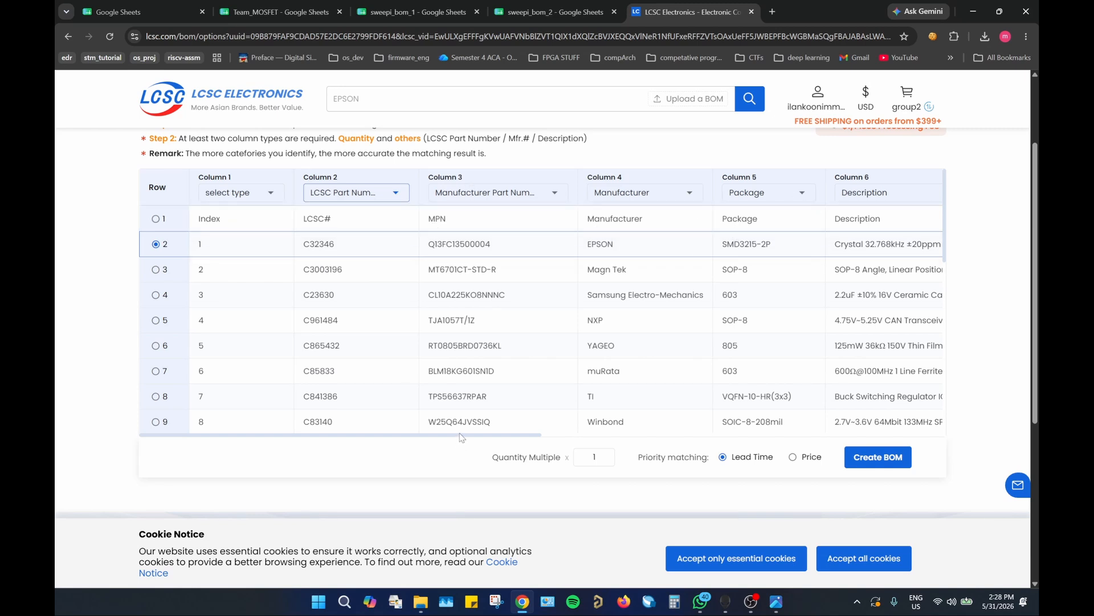
drag(481, 435, 904, 434)
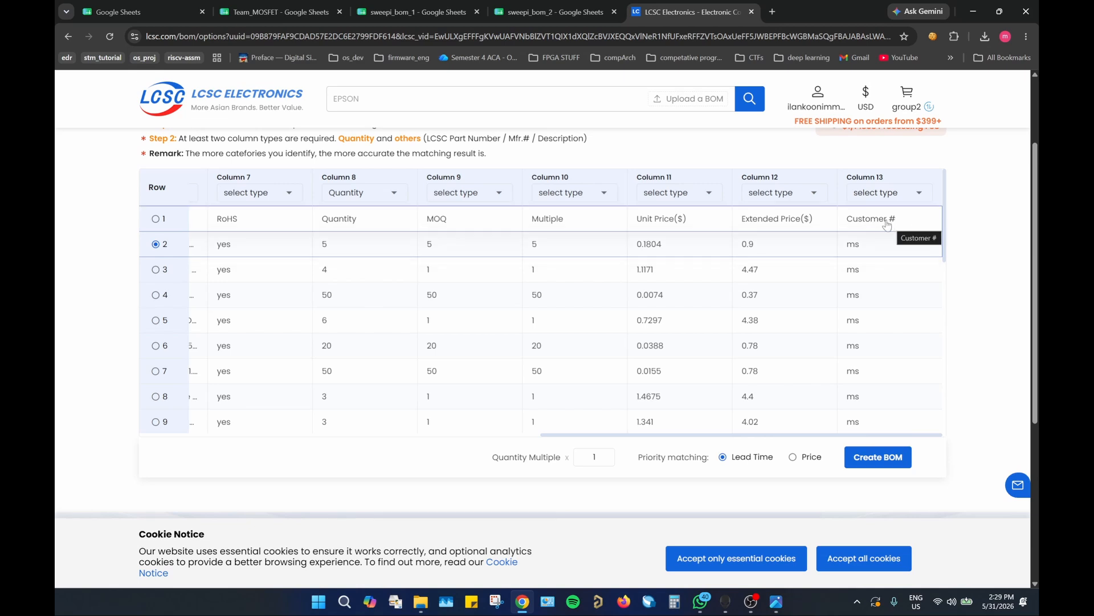
click(919, 194)
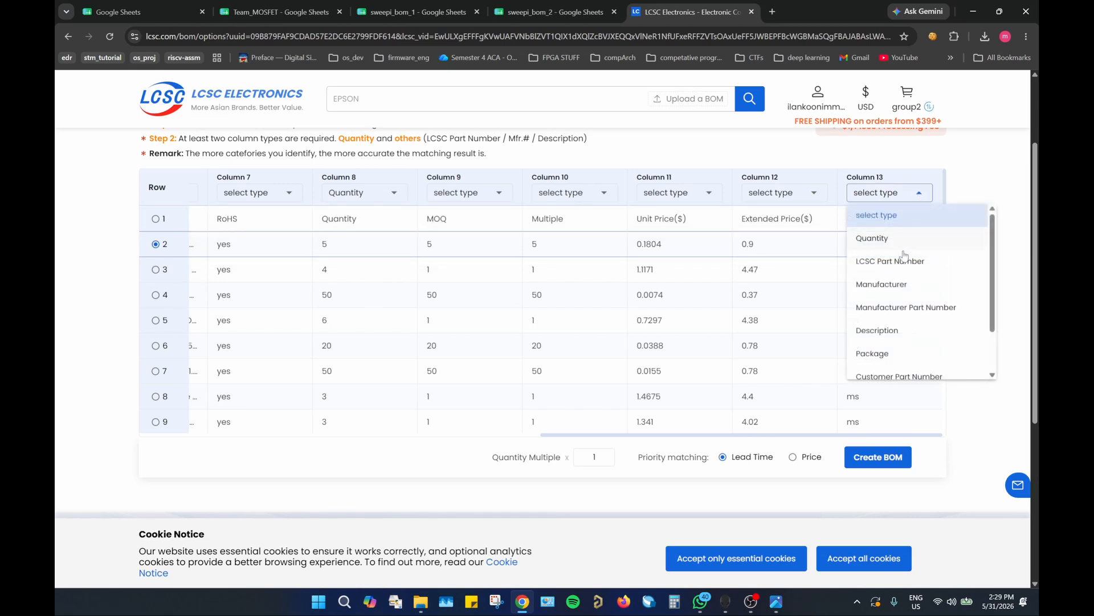
scroll(906, 257, down, 1)
click(903, 322)
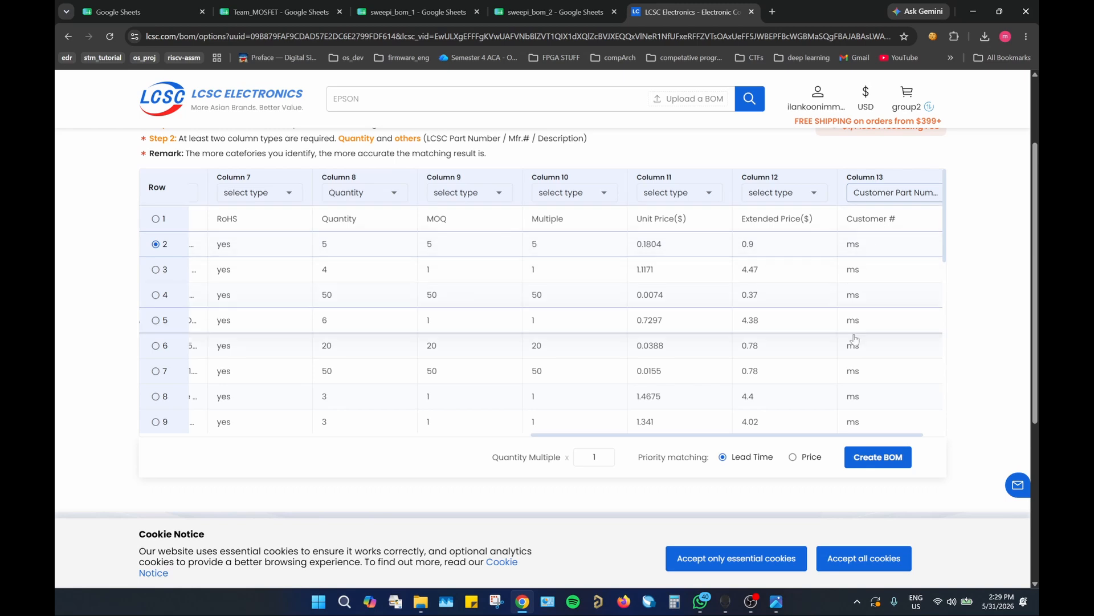
Step: Create the BOM from the mapped columns, keeping a quantity multiple of 1 and Lead Time priority matching
drag(727, 438, 267, 433)
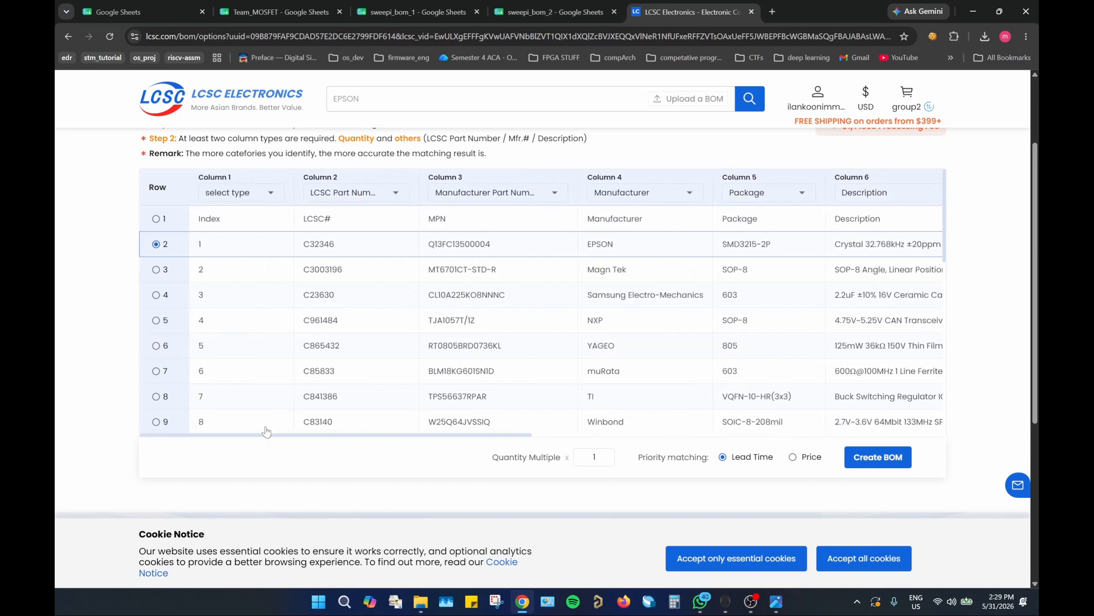
scroll(308, 149, up, 2)
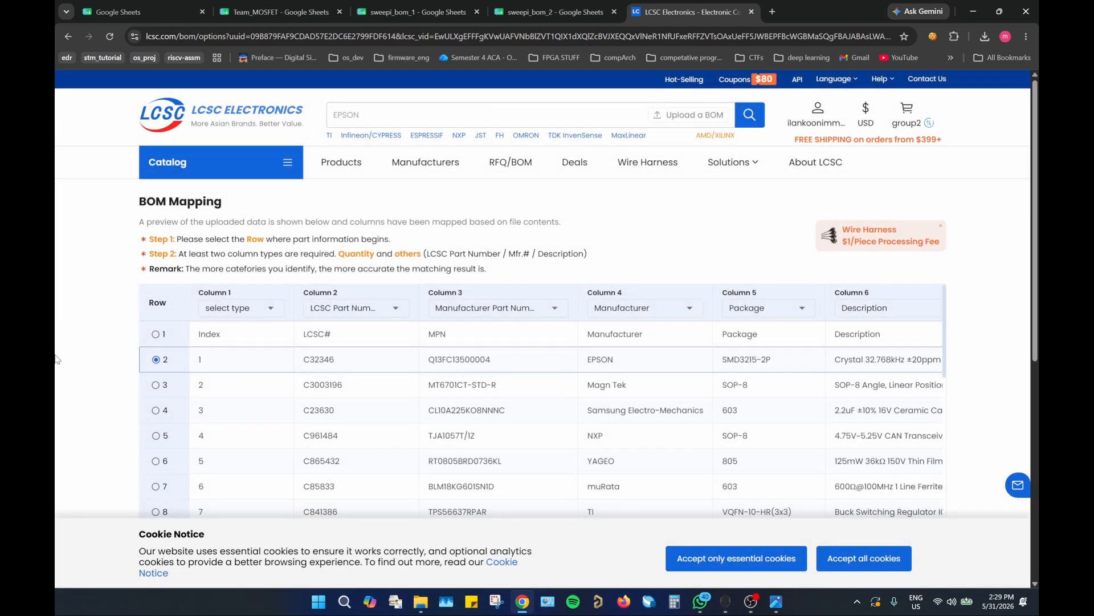
scroll(327, 299, down, 2)
scroll(142, 283, down, 5)
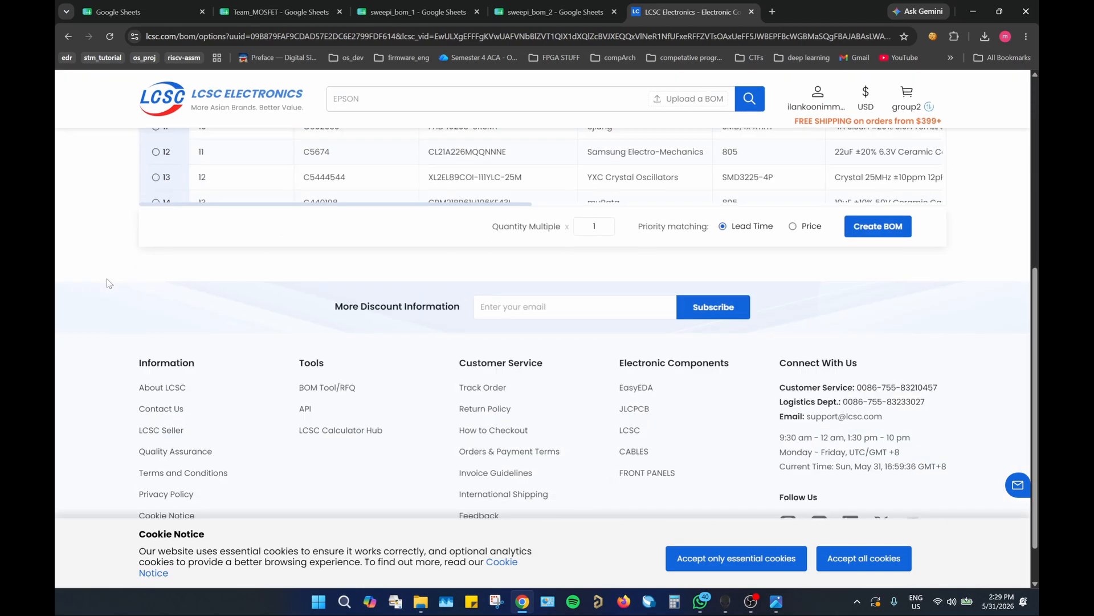
scroll(112, 282, up, 2)
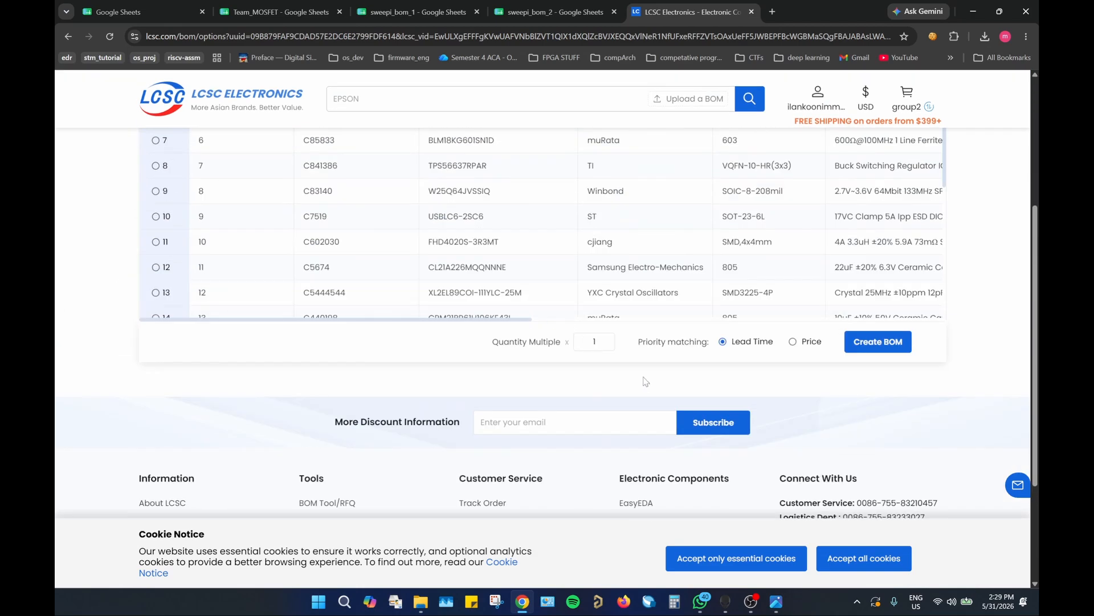
click(598, 342)
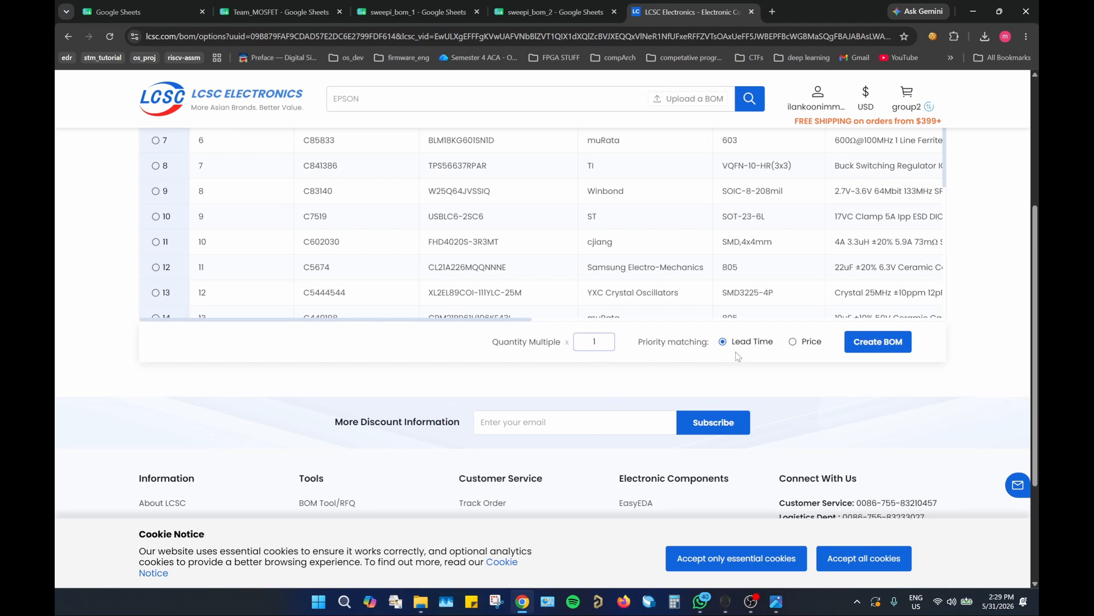
click(874, 348)
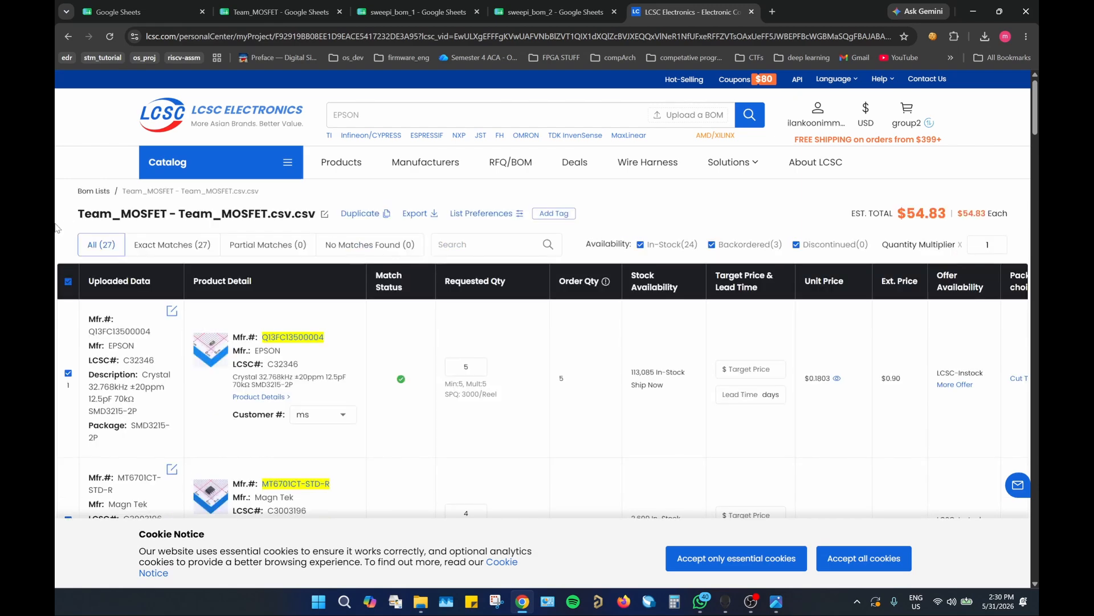
Step: Examine every part in the created BOM for match status, customer number, quantities and stock, and check the estimated total
scroll(56, 228, down, 2)
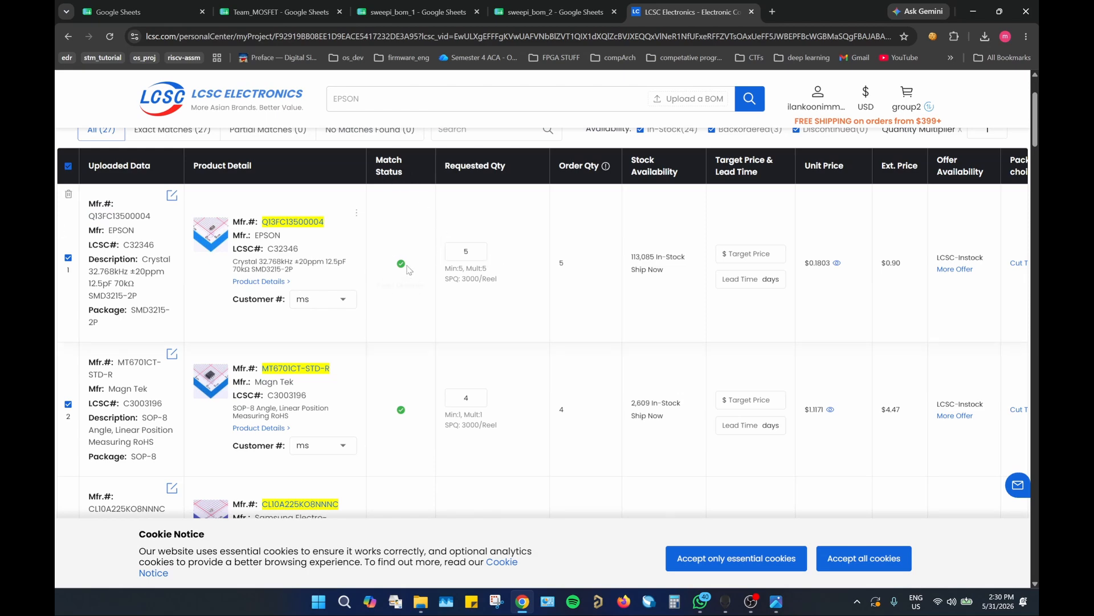
scroll(405, 317, down, 8)
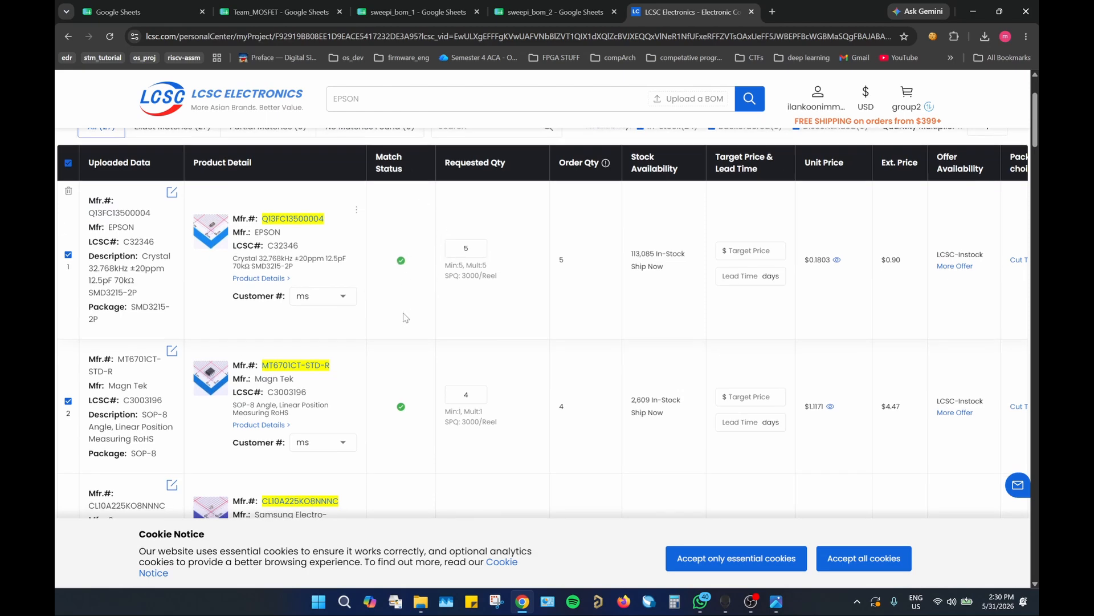
scroll(405, 318, down, 3)
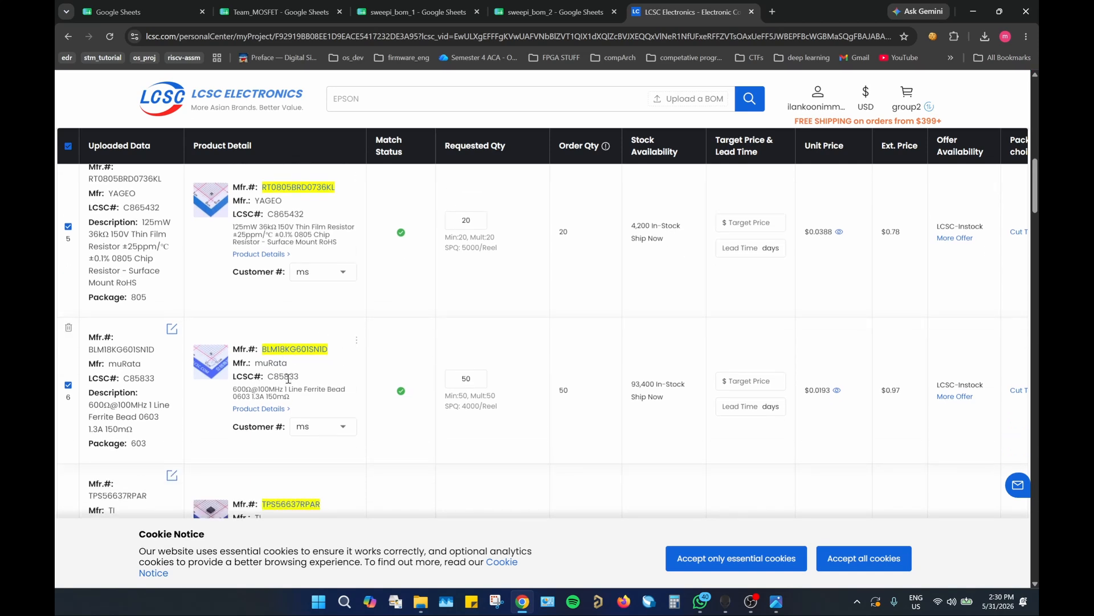
scroll(405, 360, down, 5)
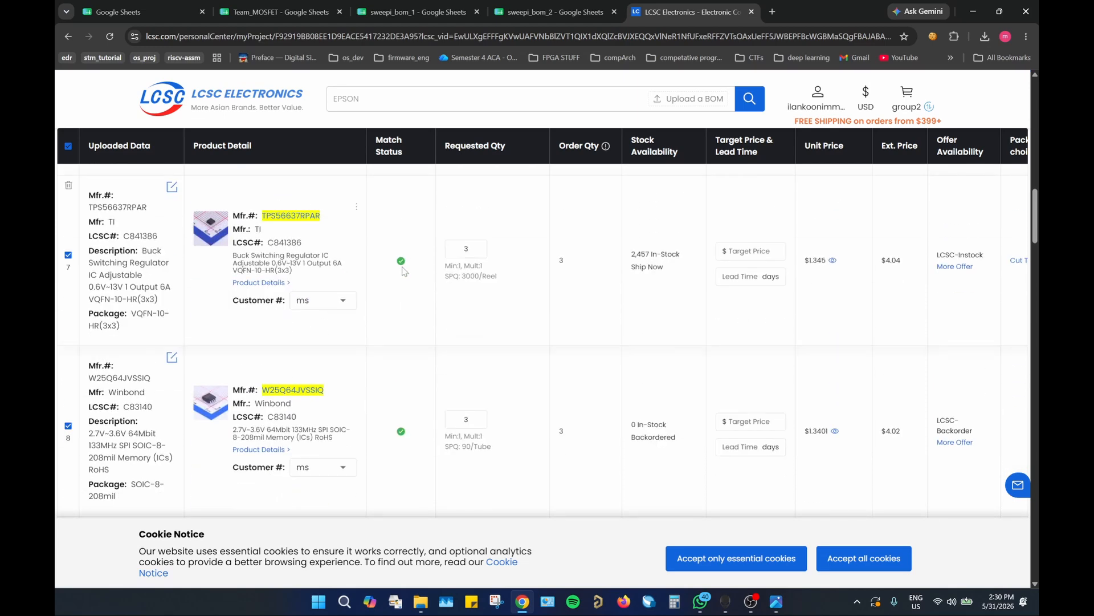
scroll(405, 268, down, 2)
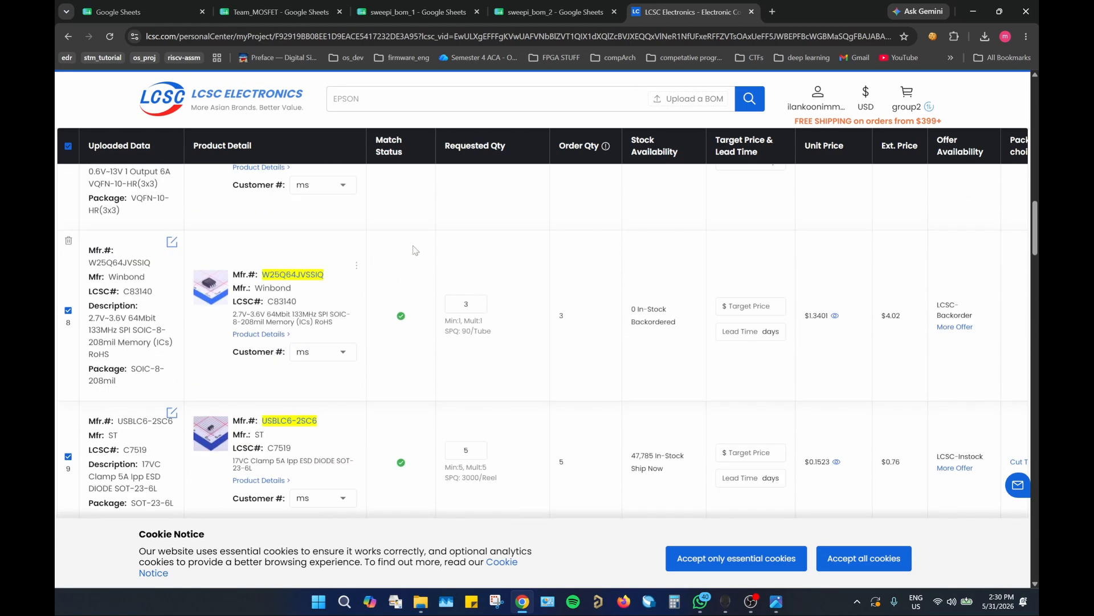
scroll(414, 251, down, 3)
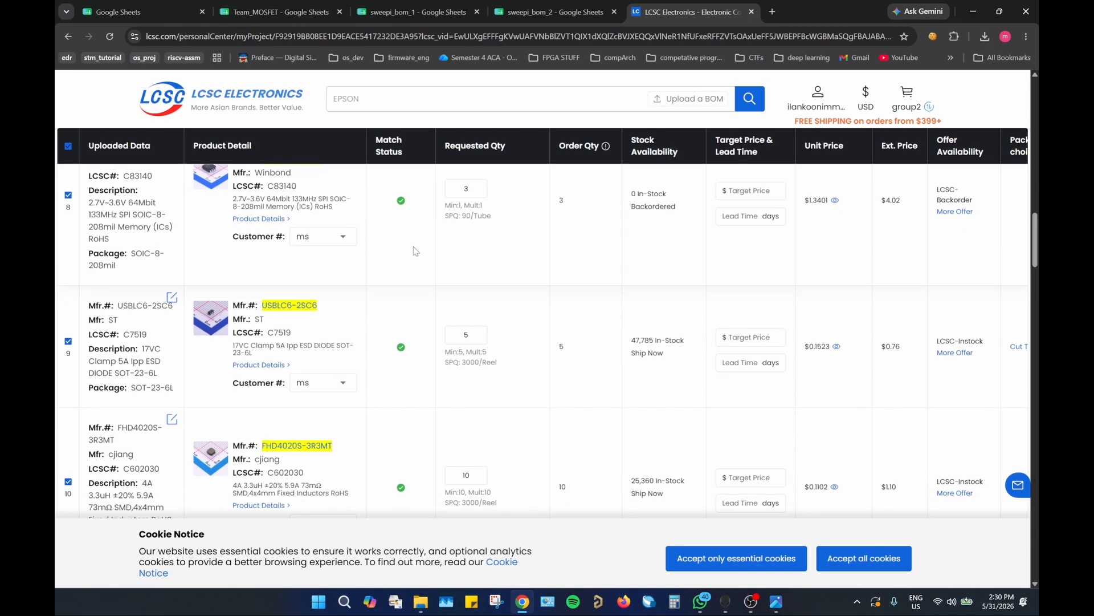
scroll(408, 262, down, 1)
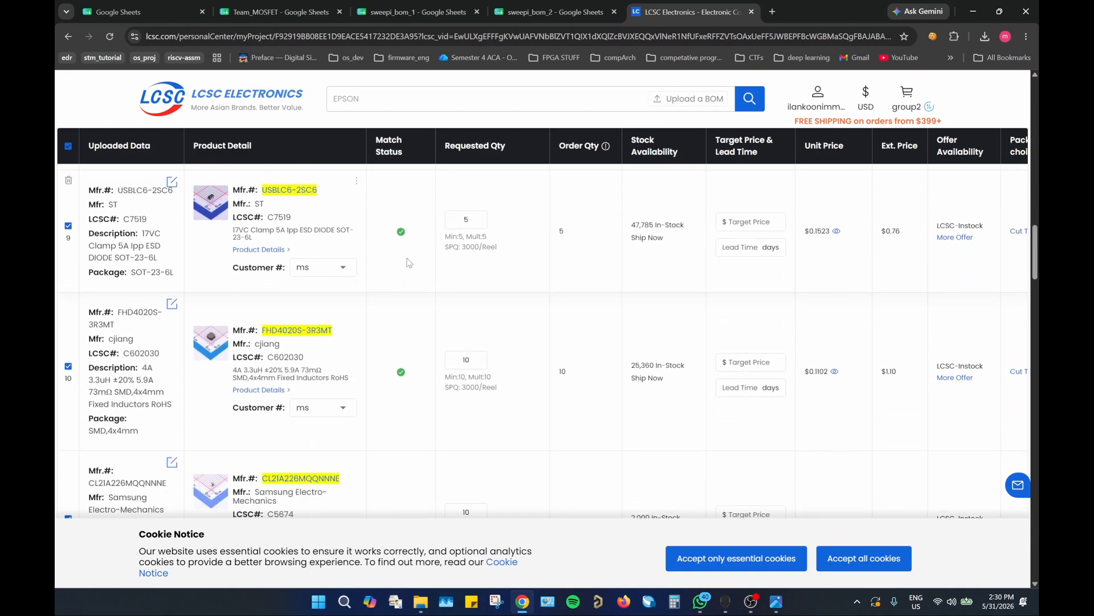
scroll(408, 263, down, 6)
scroll(409, 262, down, 15)
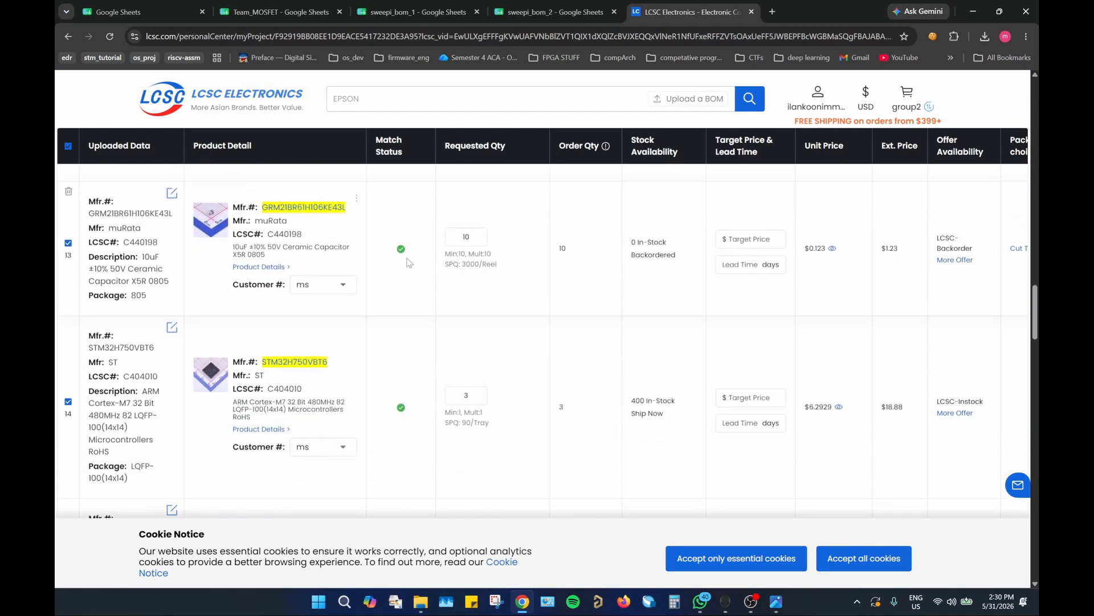
scroll(408, 262, down, 12)
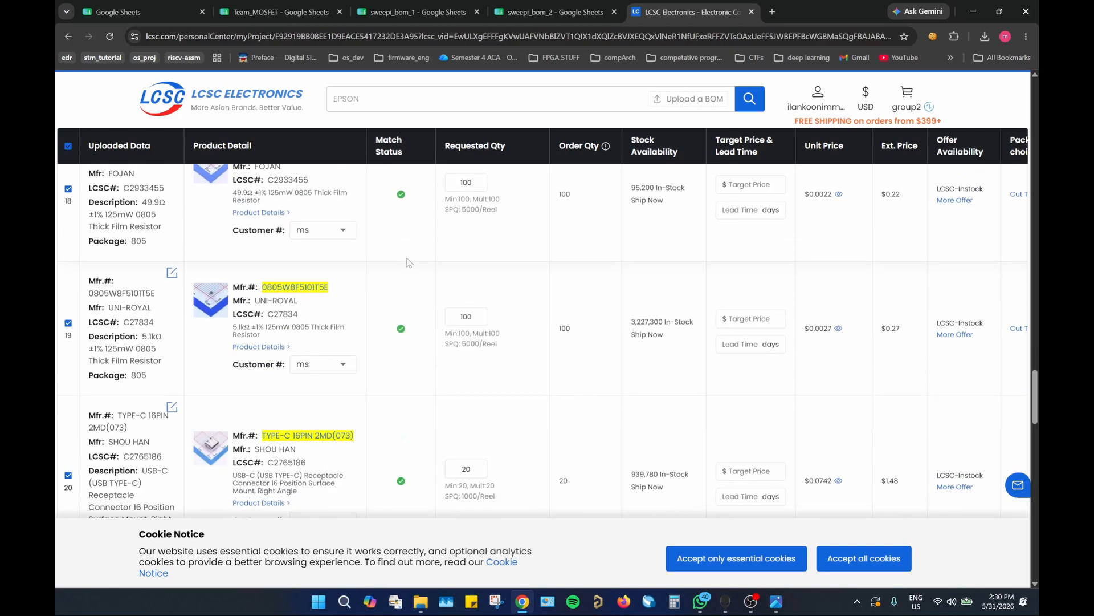
scroll(408, 263, down, 12)
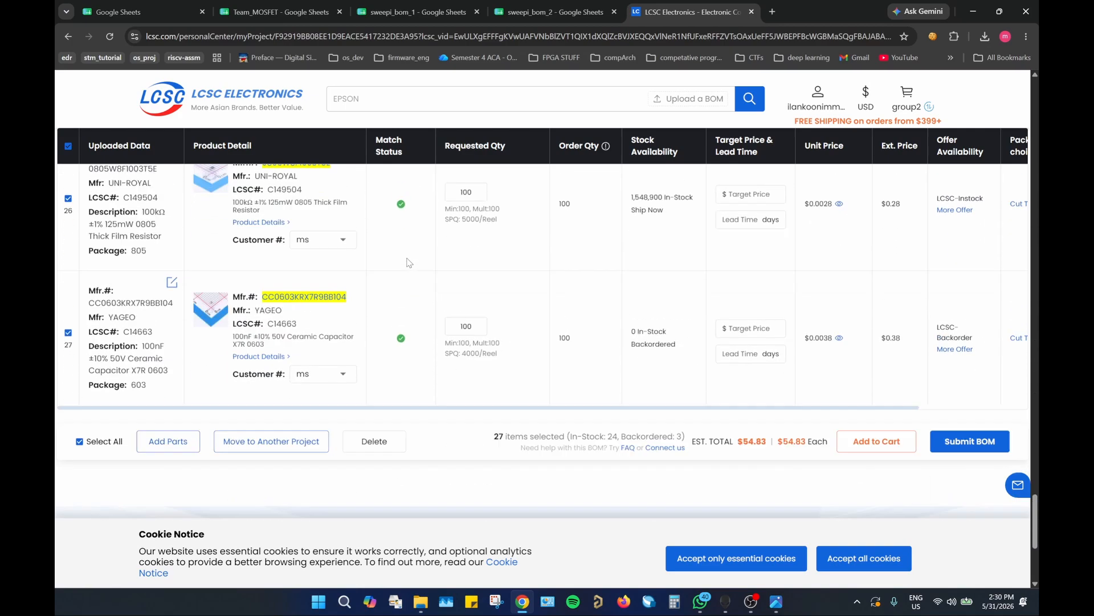
scroll(408, 263, up, 5)
scroll(408, 262, up, 20)
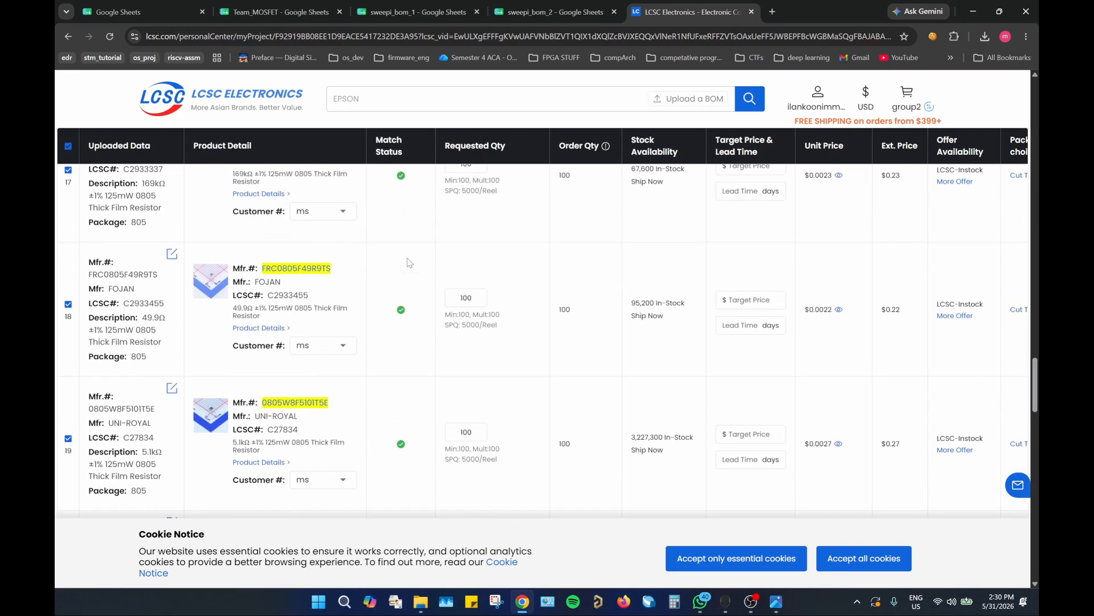
scroll(408, 263, up, 20)
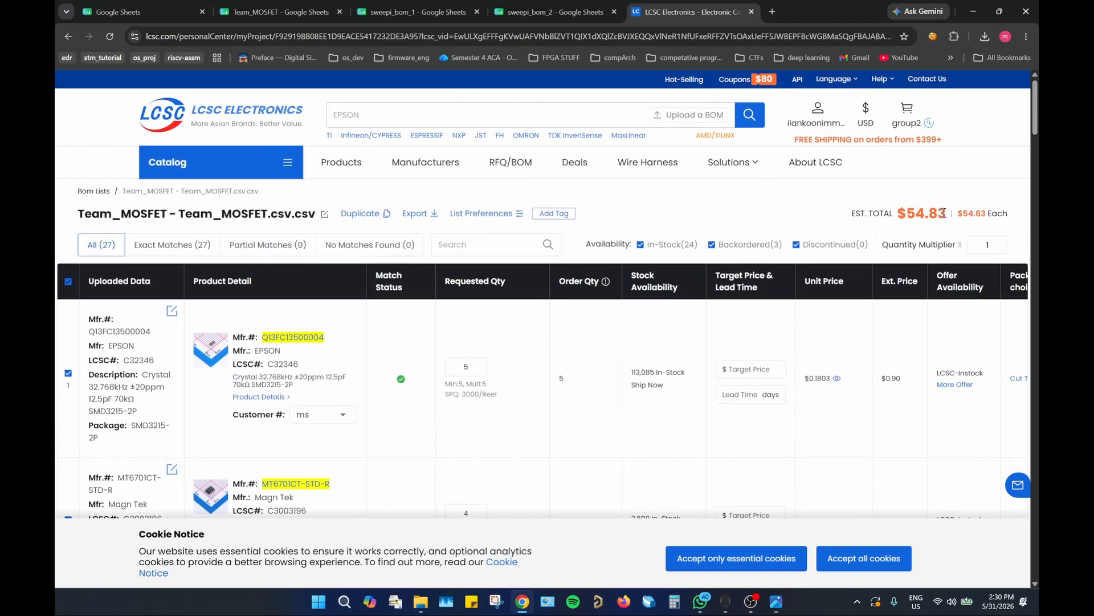
drag(943, 213, 901, 212)
click(762, 212)
Step: Filter out the in-stock parts and examine the backordered ones in the BOM
click(641, 245)
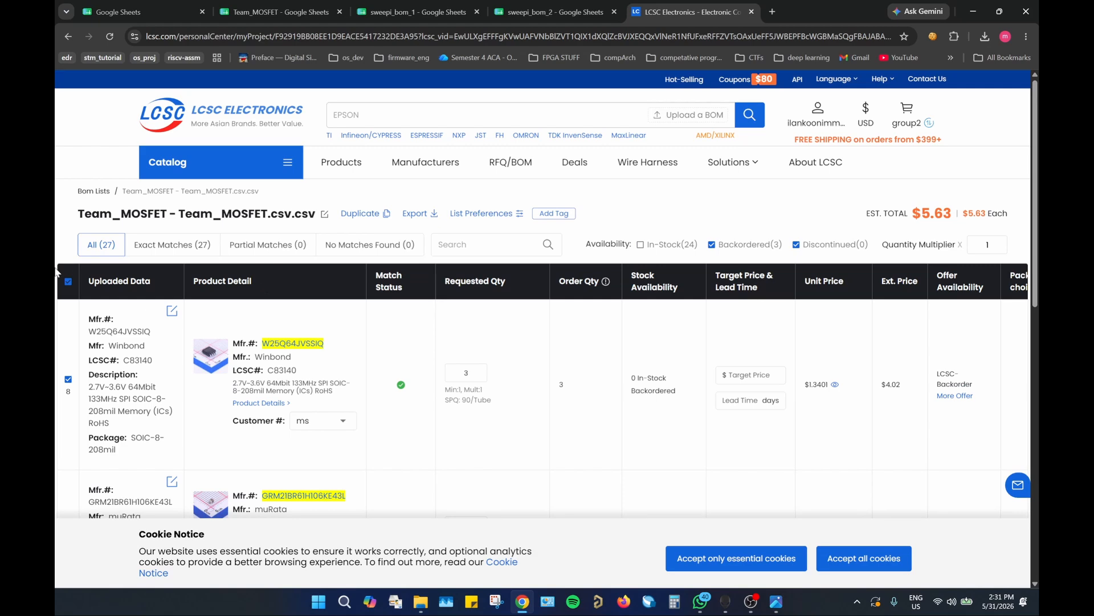
scroll(55, 272, down, 2)
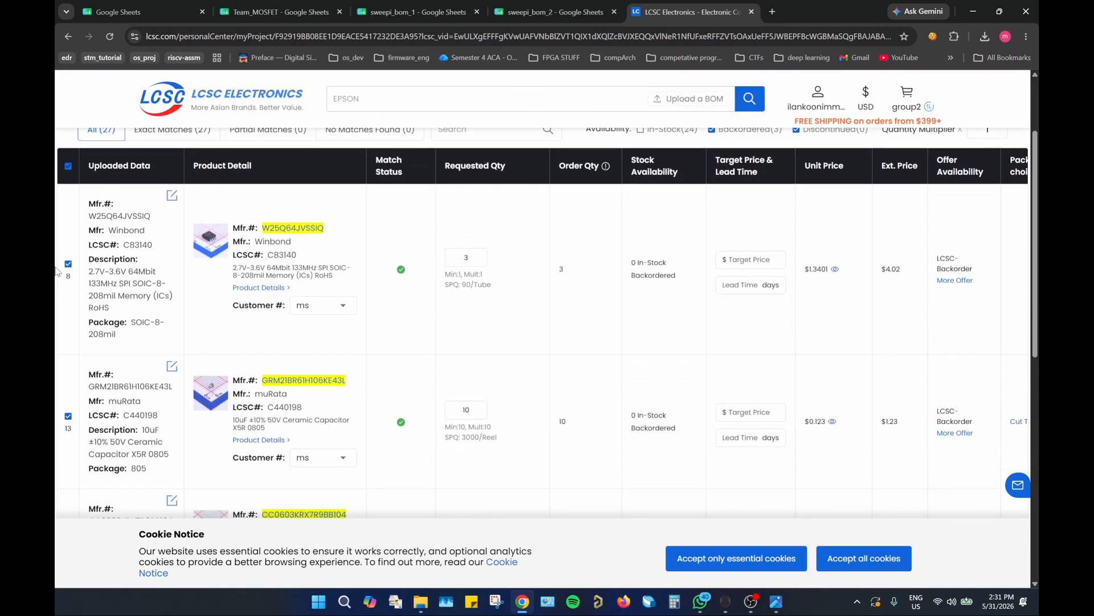
scroll(56, 270, down, 1)
scroll(63, 265, down, 2)
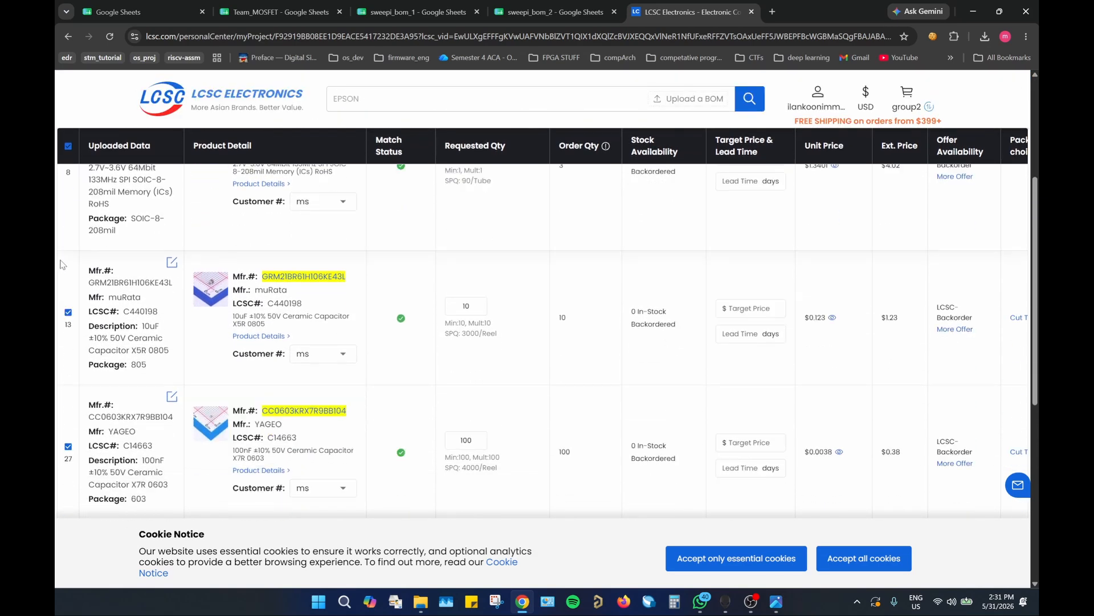
scroll(64, 261, up, 4)
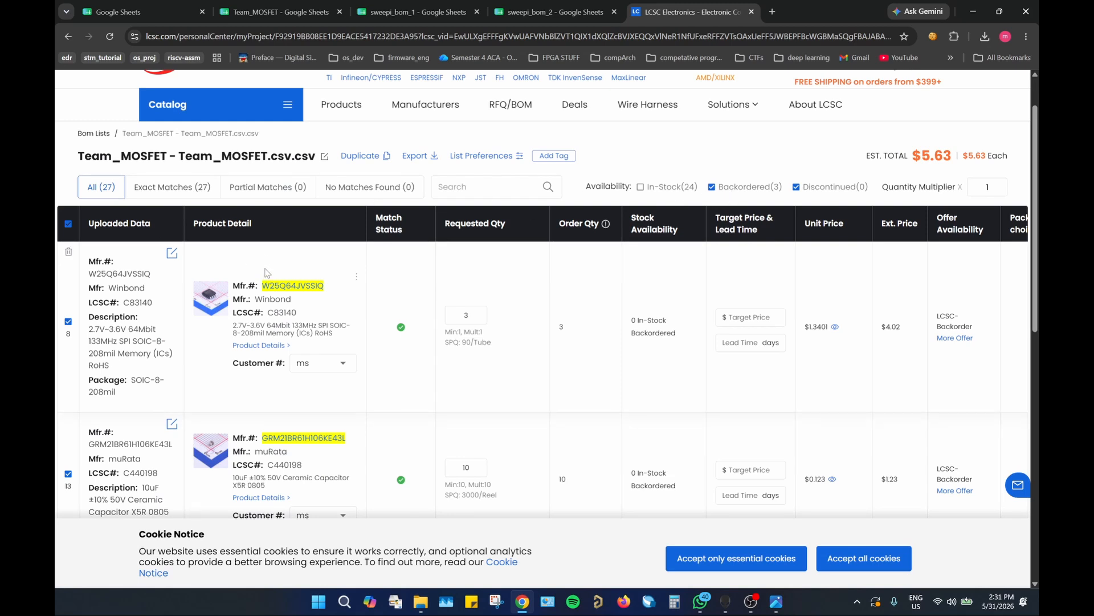
Step: Include the in-stock parts in the list again and deselect all parts of the BOM
click(641, 188)
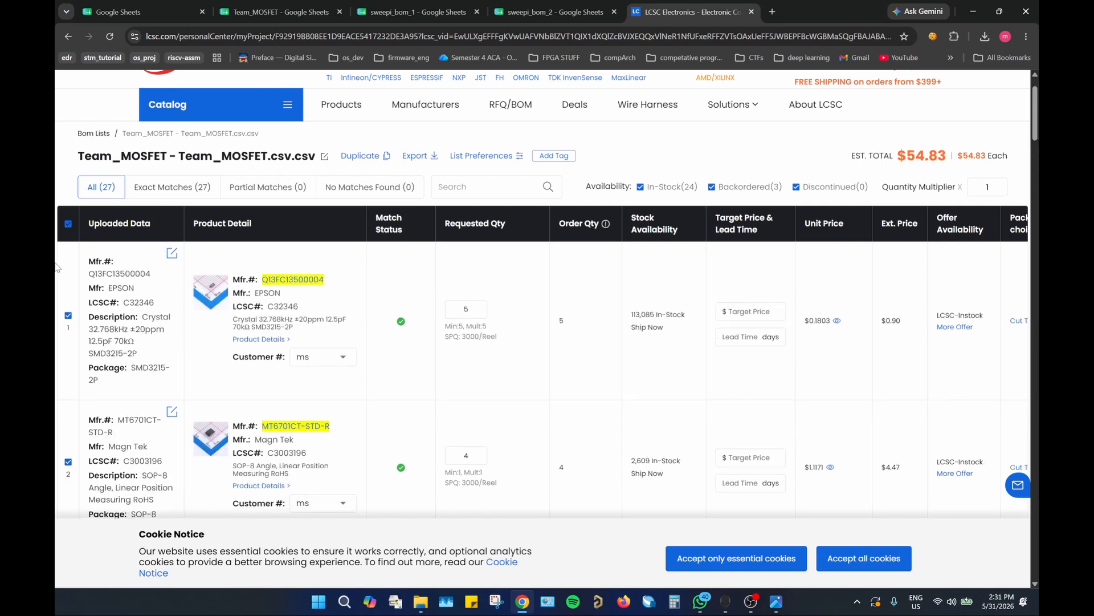
click(69, 225)
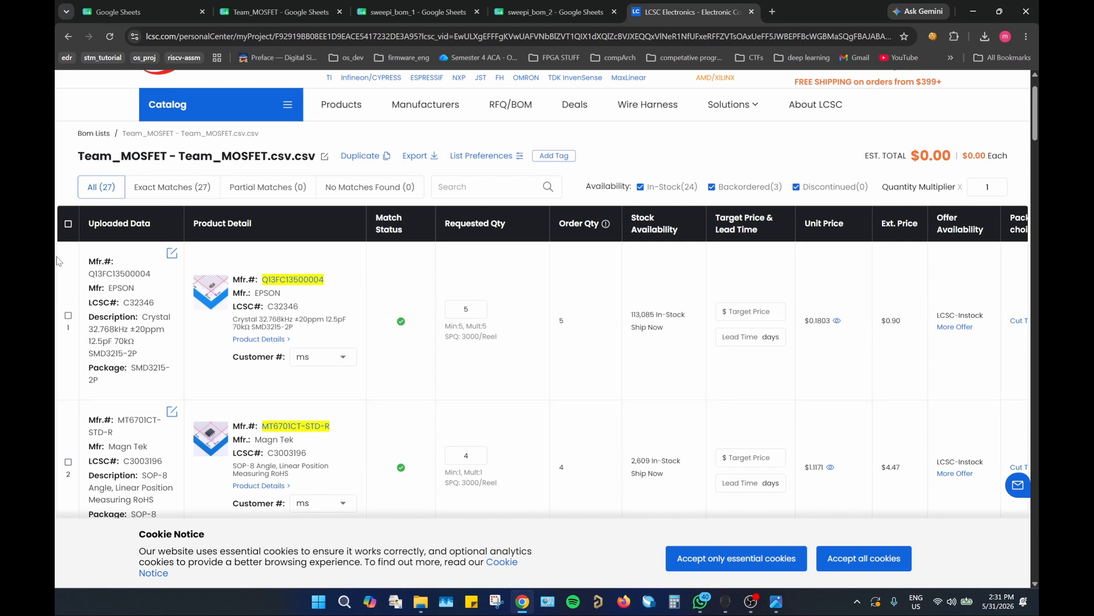
Step: Delete the backordered parts W25Q64JVSSIQ, GRM21BR61H106KE43L and CC0603KRX7R9BB104 from the Team_MOSFET BOM, then list the in-stock parts with backordered ones hidden
click(641, 187)
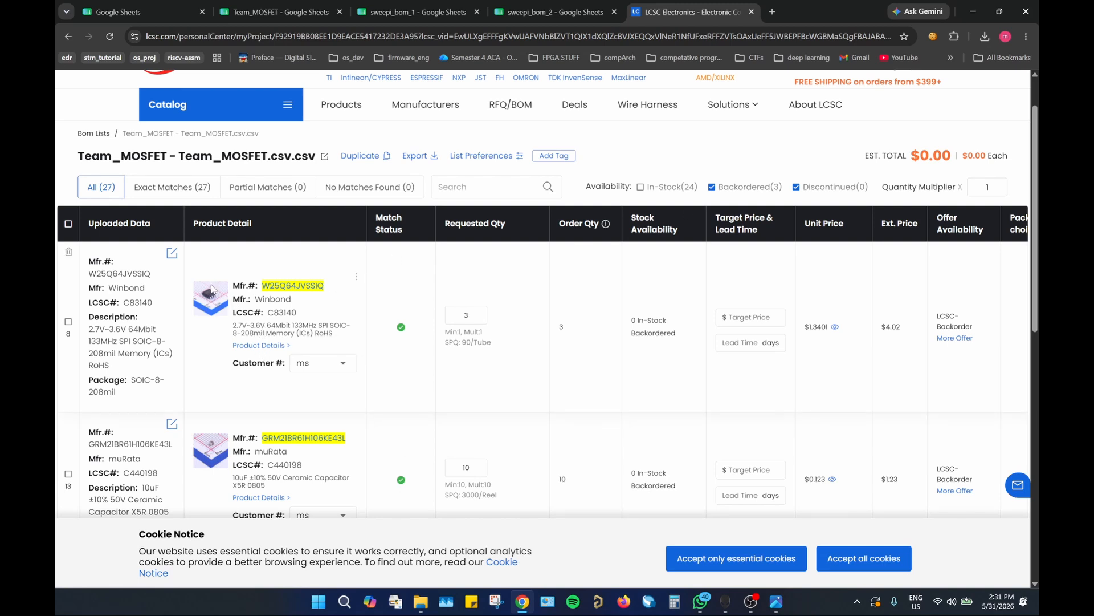
click(68, 322)
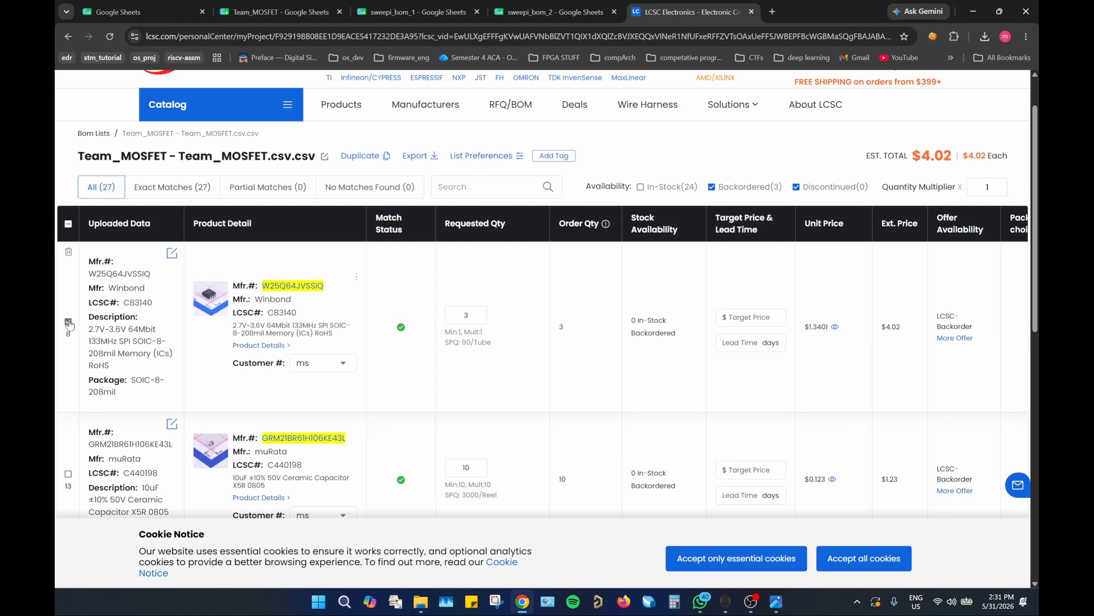
scroll(68, 322, down, 3)
click(68, 301)
scroll(71, 308, down, 1)
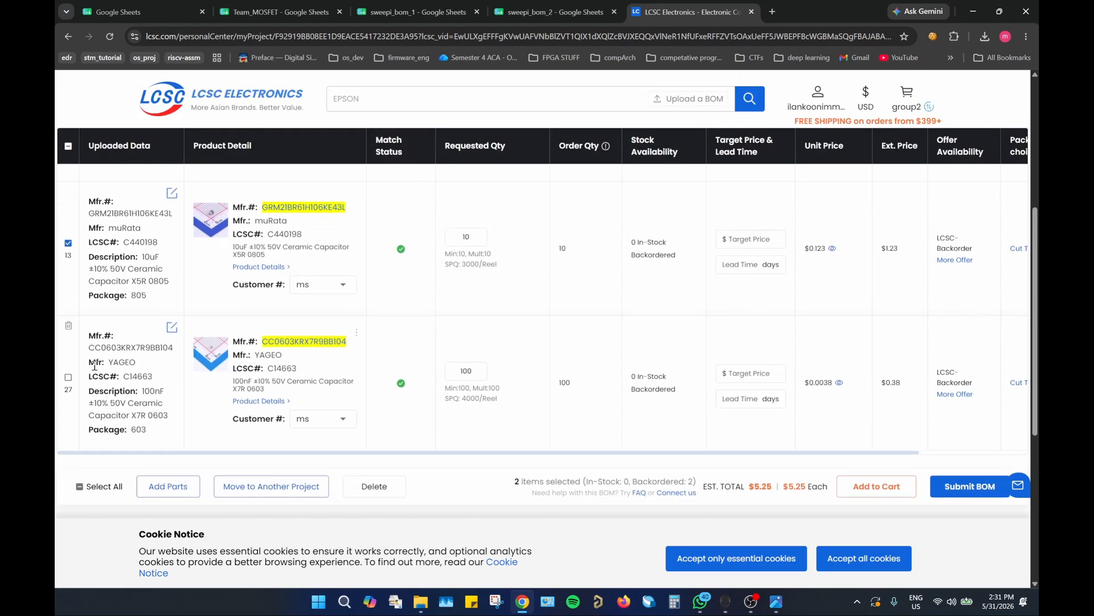
click(68, 378)
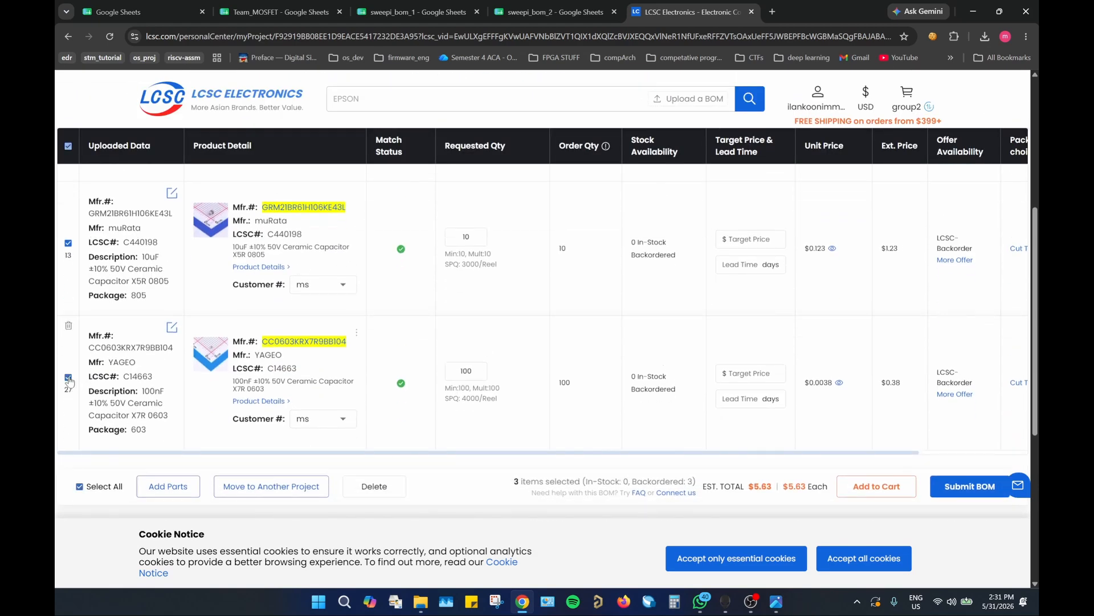
click(393, 487)
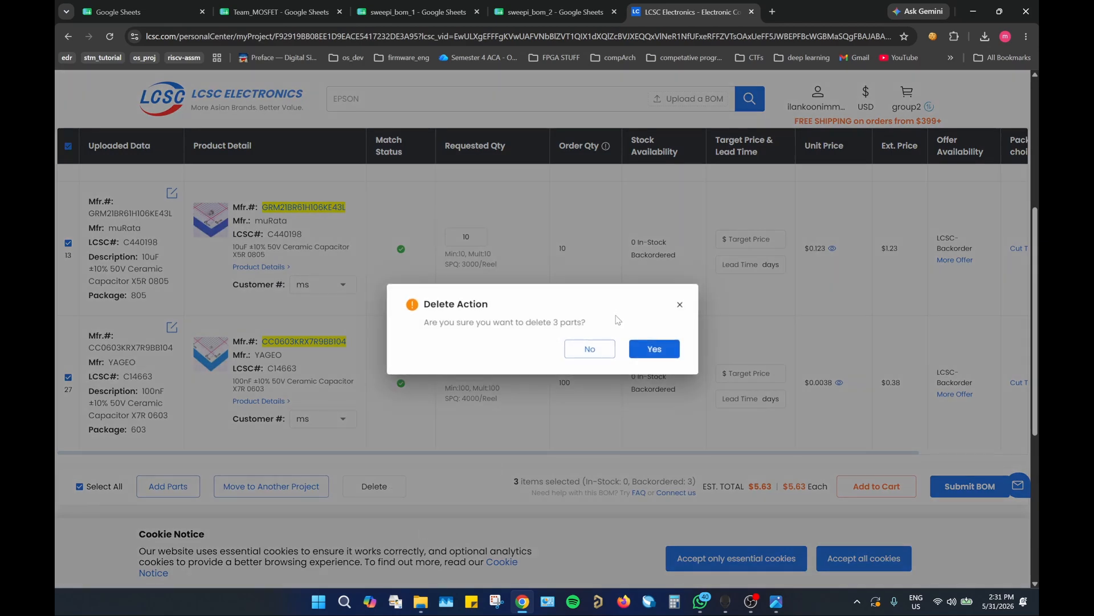
click(647, 355)
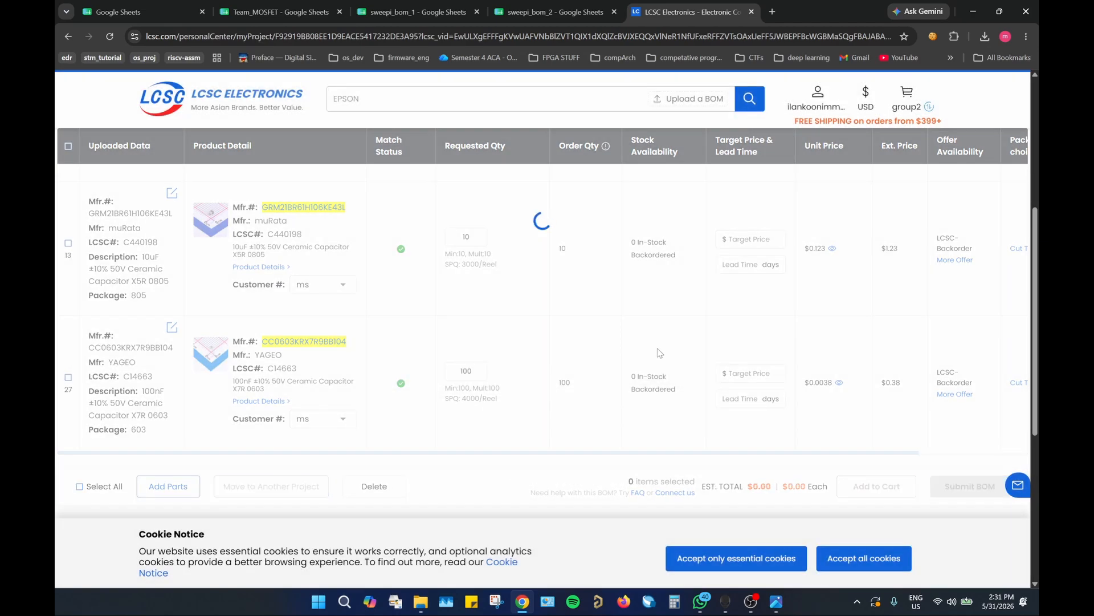
scroll(653, 339, up, 2)
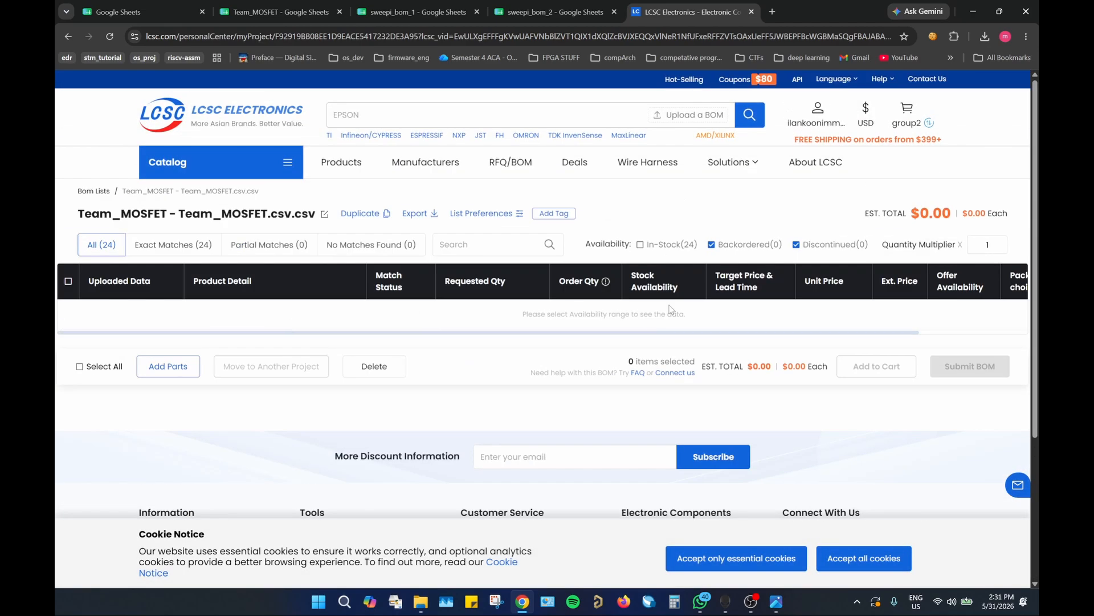
click(641, 246)
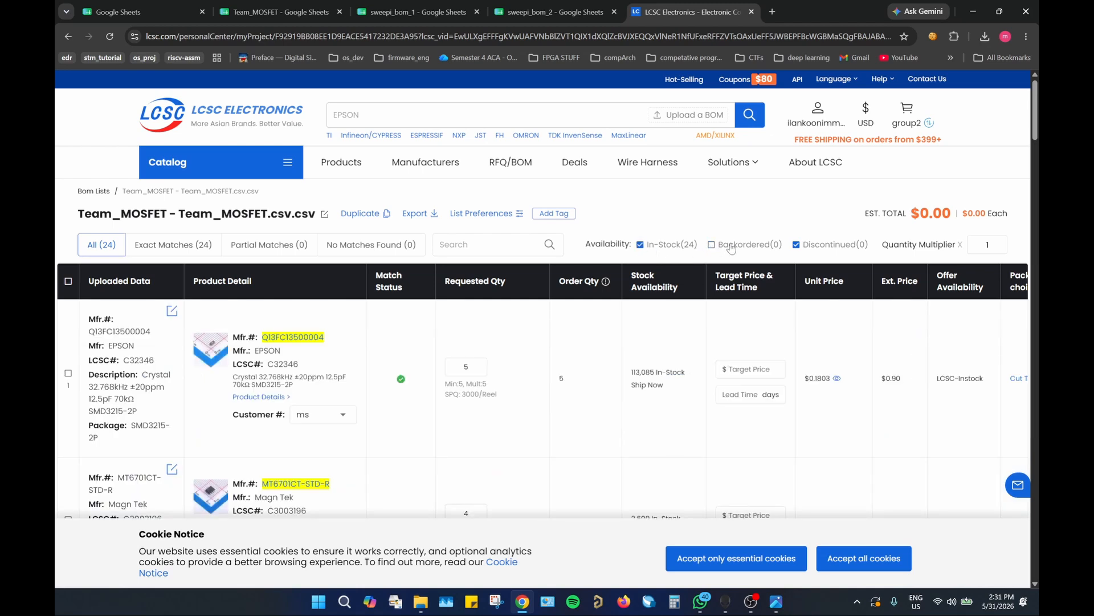
Step: Look through the in-stock parts, examine the LCSC# / Mfr.#, Quantity and Customer # fields for adding parts, and close the form
scroll(109, 318, down, 10)
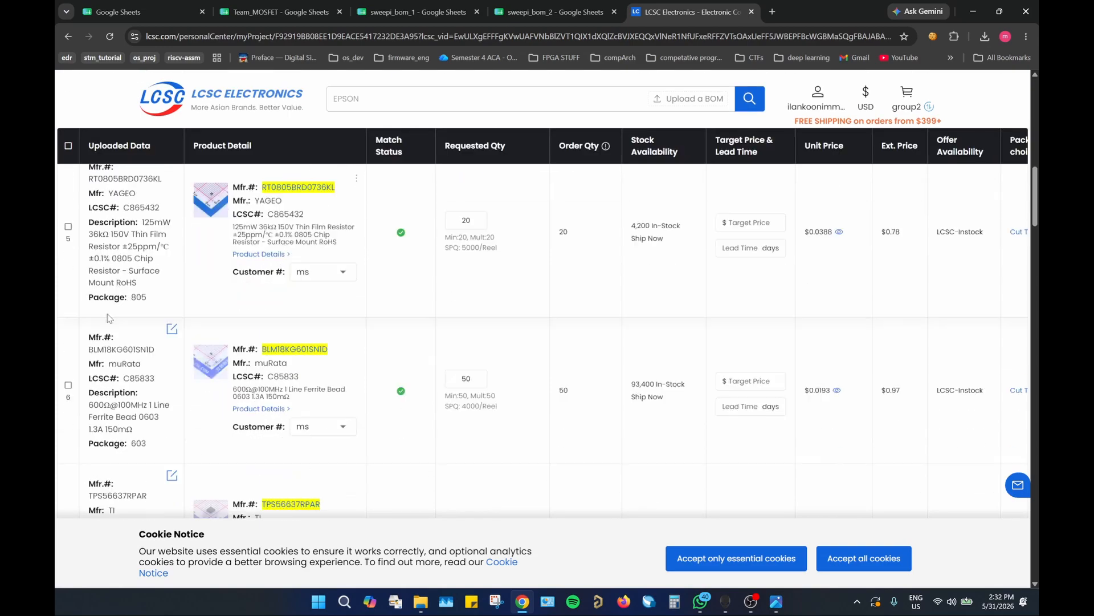
scroll(109, 317, down, 20)
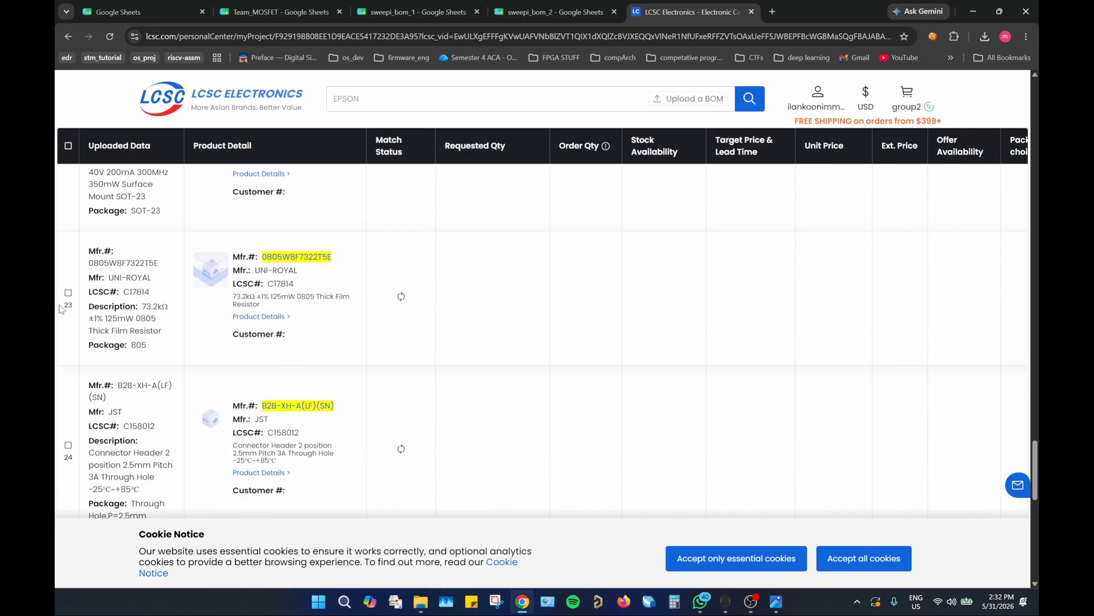
scroll(61, 308, down, 10)
scroll(192, 372, up, 6)
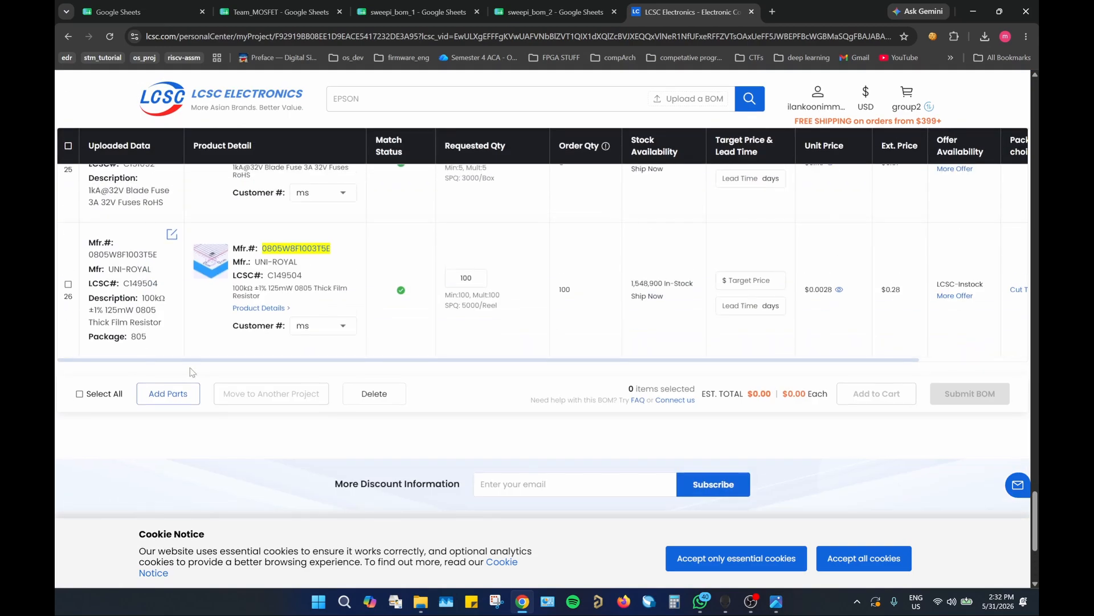
click(171, 394)
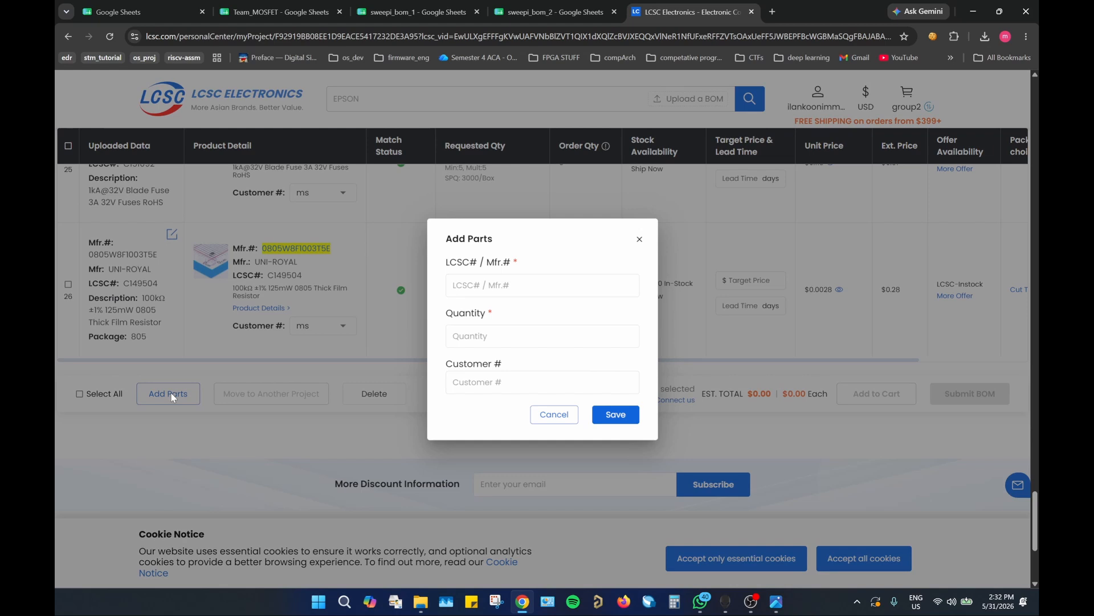
click(497, 287)
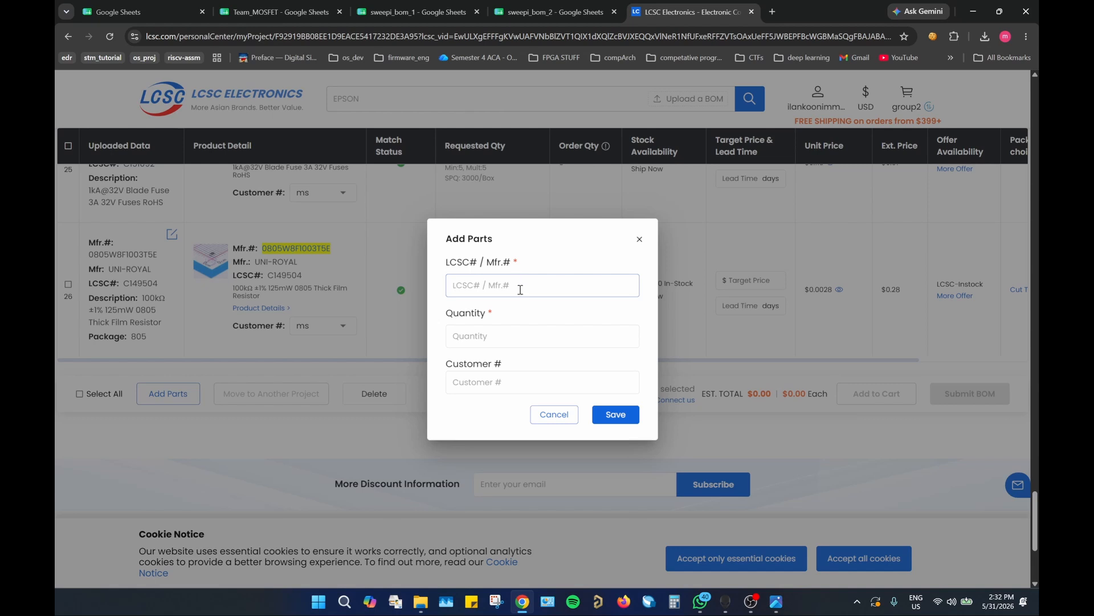
click(485, 336)
click(470, 384)
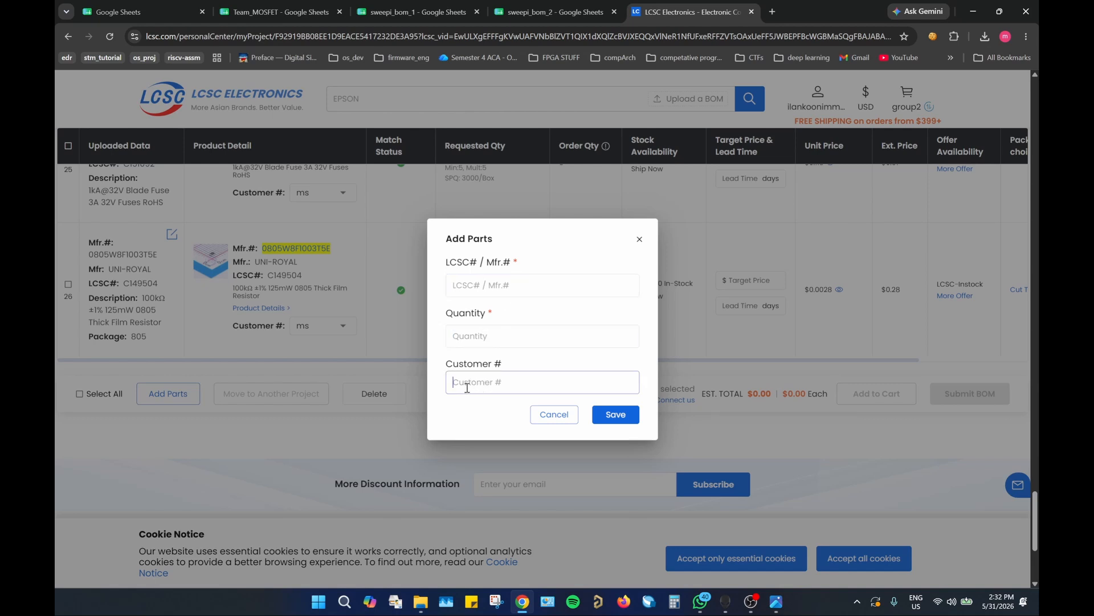
click(640, 240)
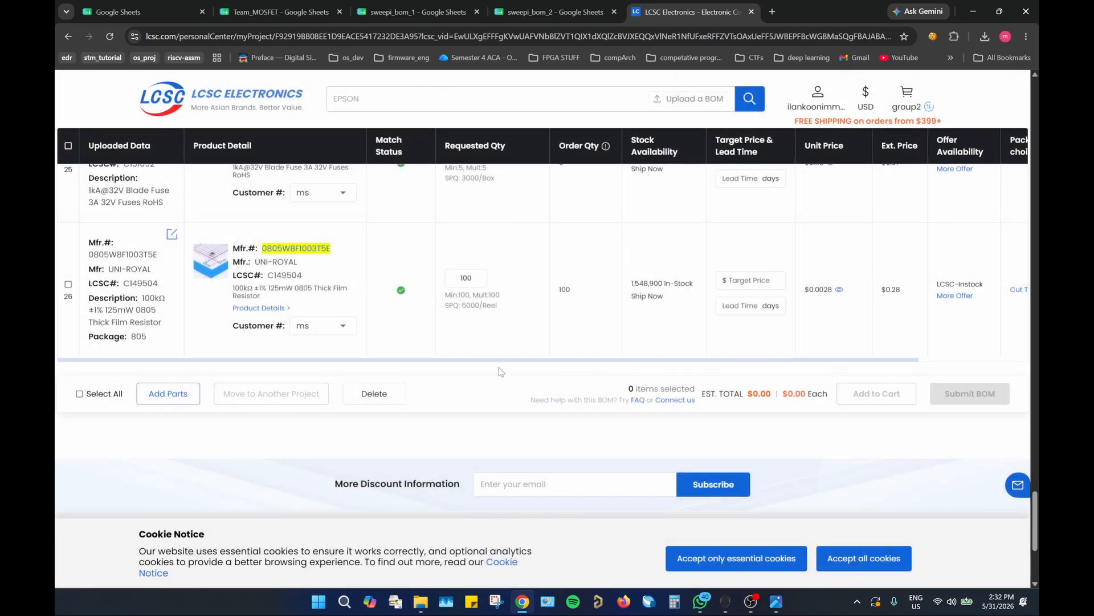
Step: Select all remaining parts of the Team_MOSFET BOM
scroll(613, 373, up, 20)
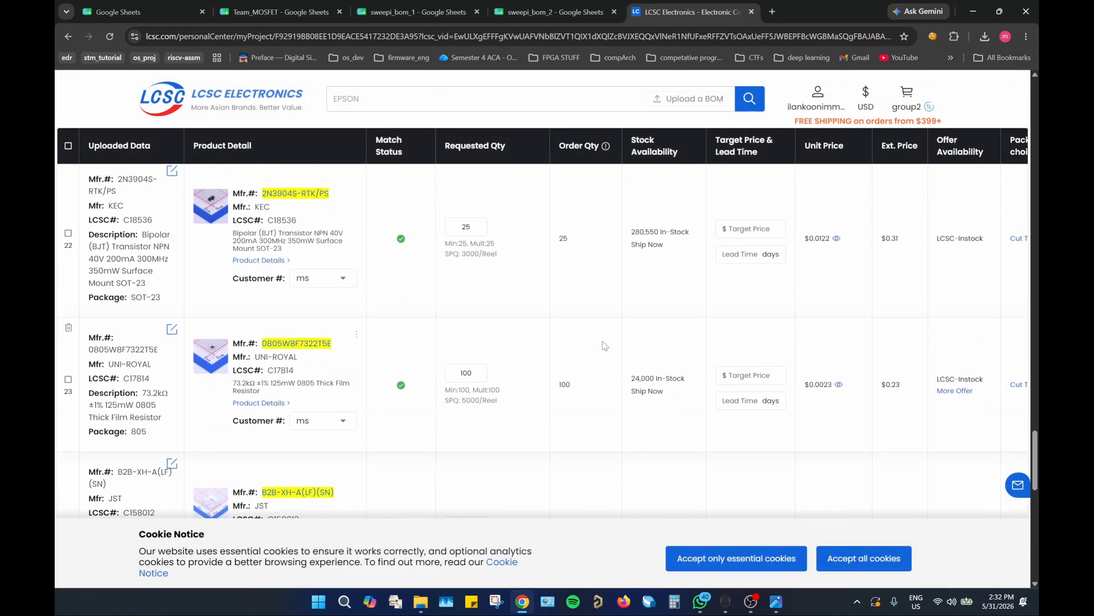
scroll(595, 342, up, 15)
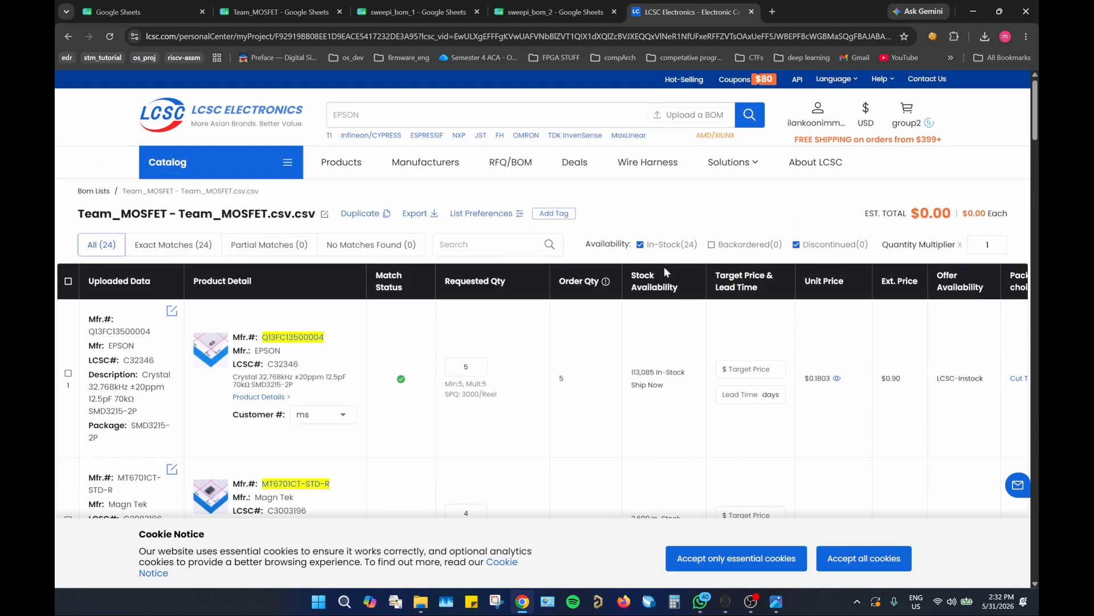
click(68, 282)
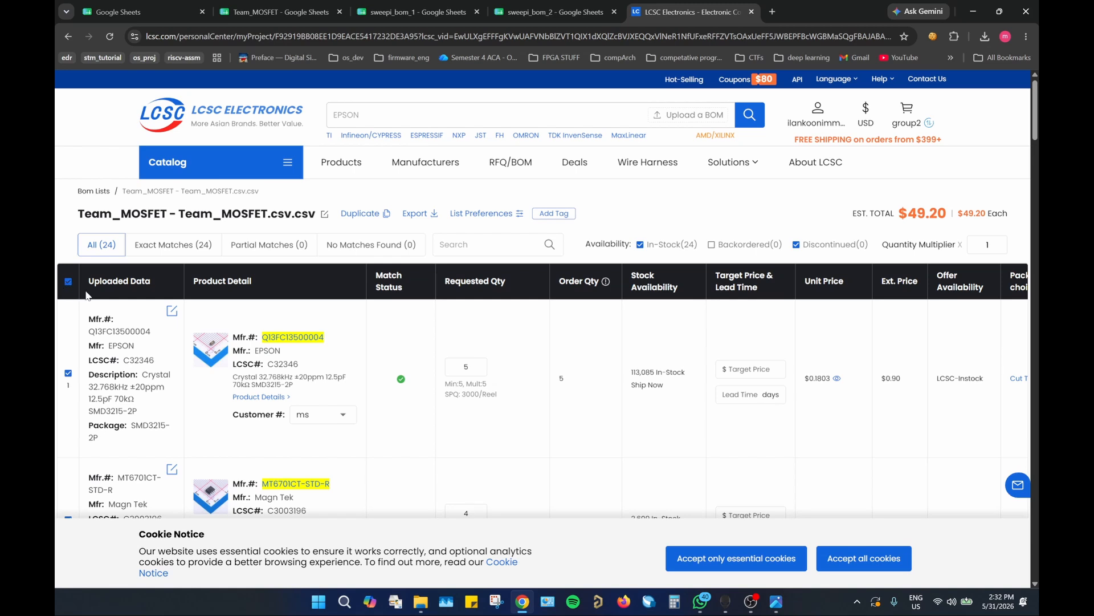
scroll(374, 335, down, 1)
scroll(375, 336, up, 1)
drag(1035, 127, 1007, 119)
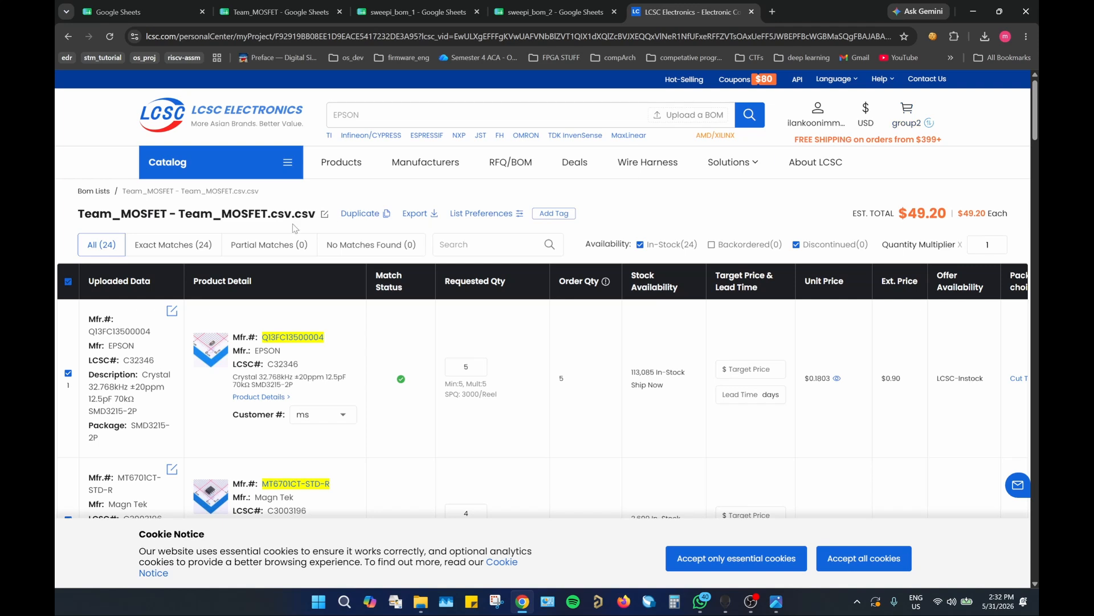
Step: Check that the Team_MOSFET BOM is saved among the BOM lists, and reopen it to examine its parts
click(84, 193)
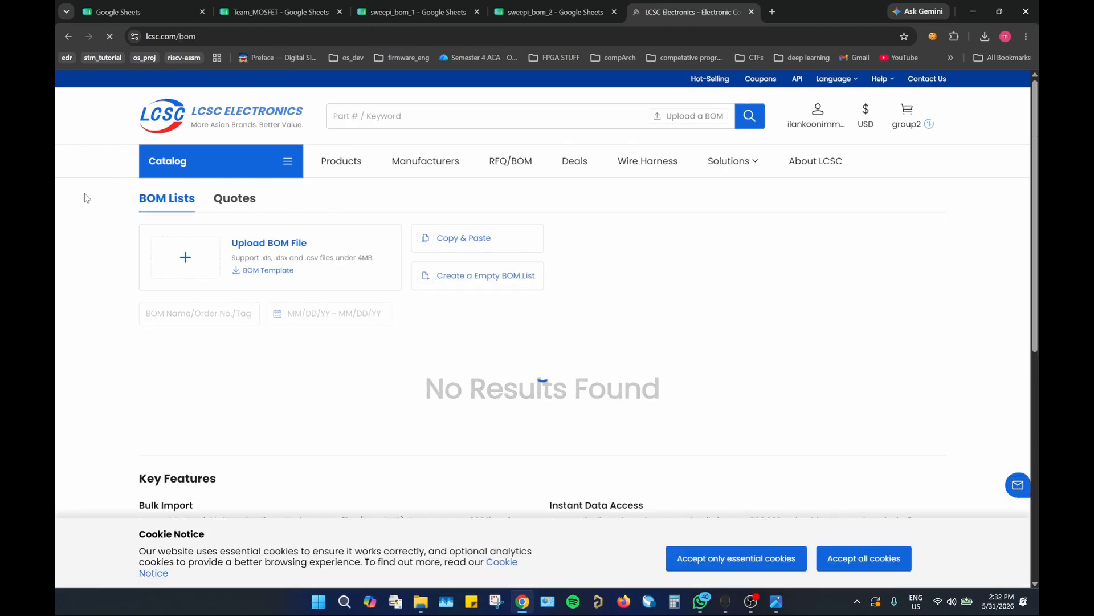
scroll(67, 244, down, 2)
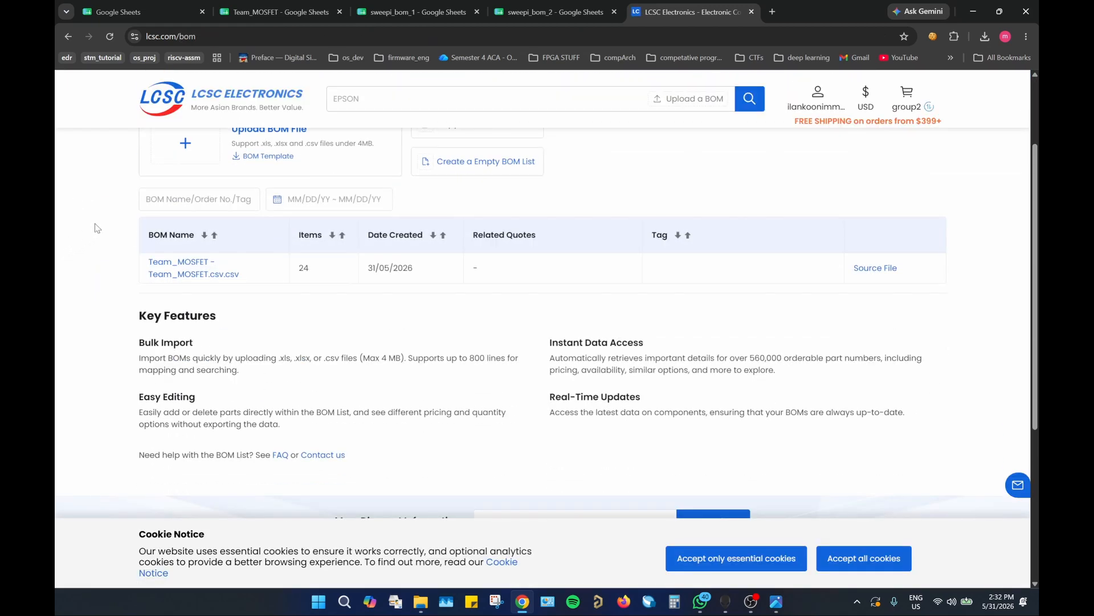
scroll(97, 228, up, 2)
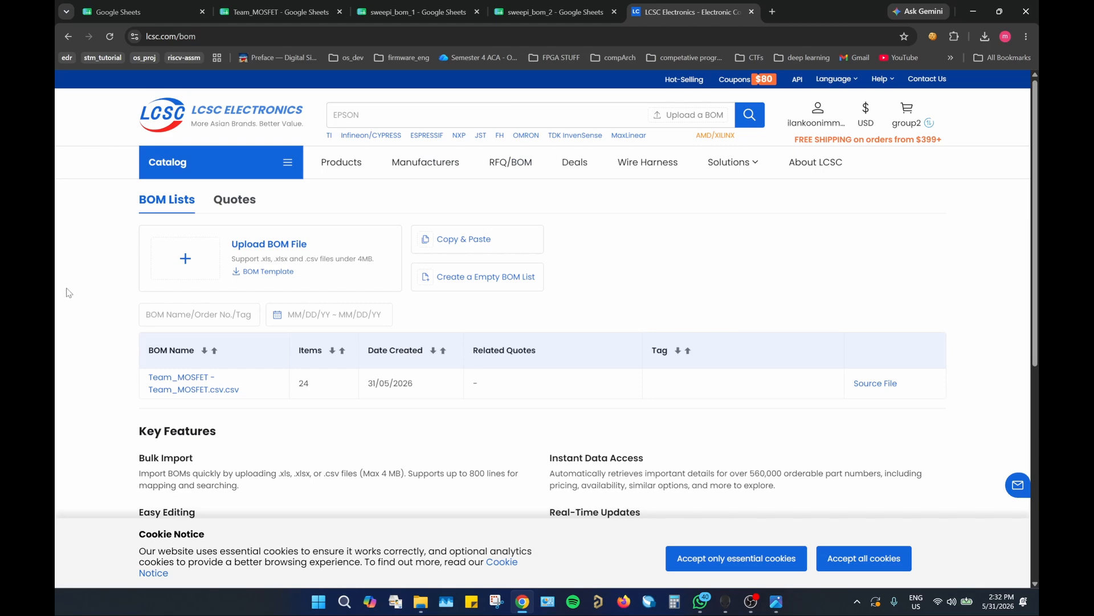
click(174, 391)
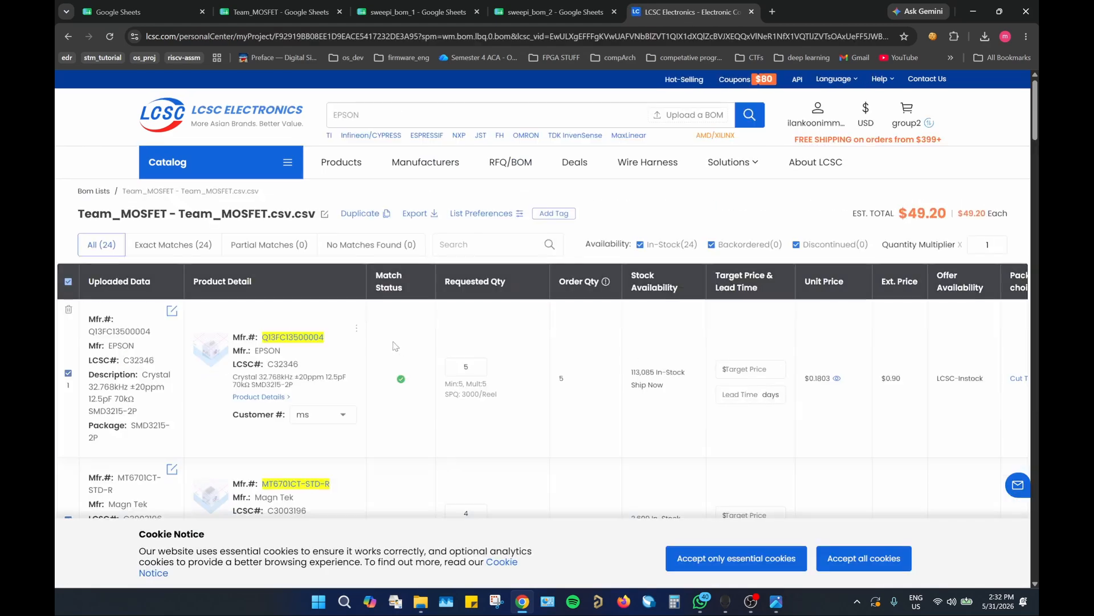
scroll(700, 321, down, 20)
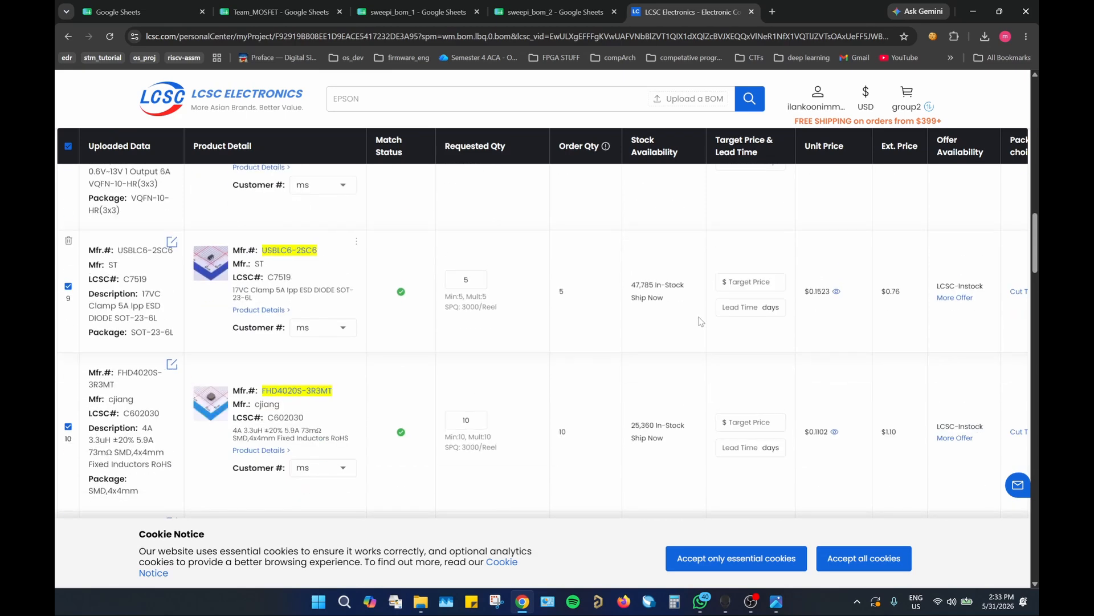
scroll(700, 321, up, 20)
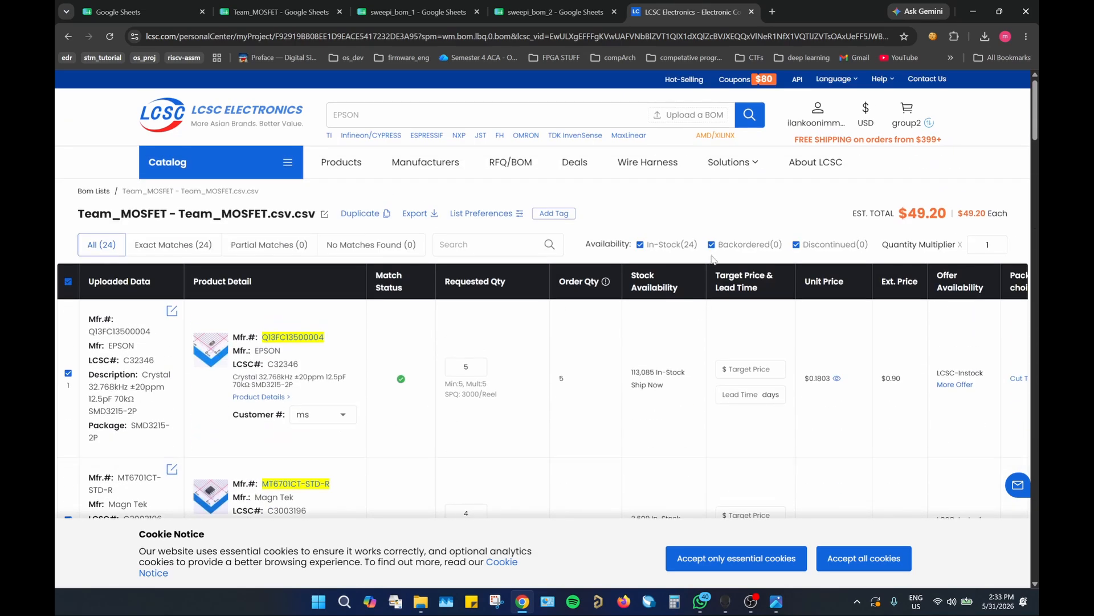
Step: Return to the BOM lists and open the sweepi_bom_1 - BOM.csv BOM
click(91, 195)
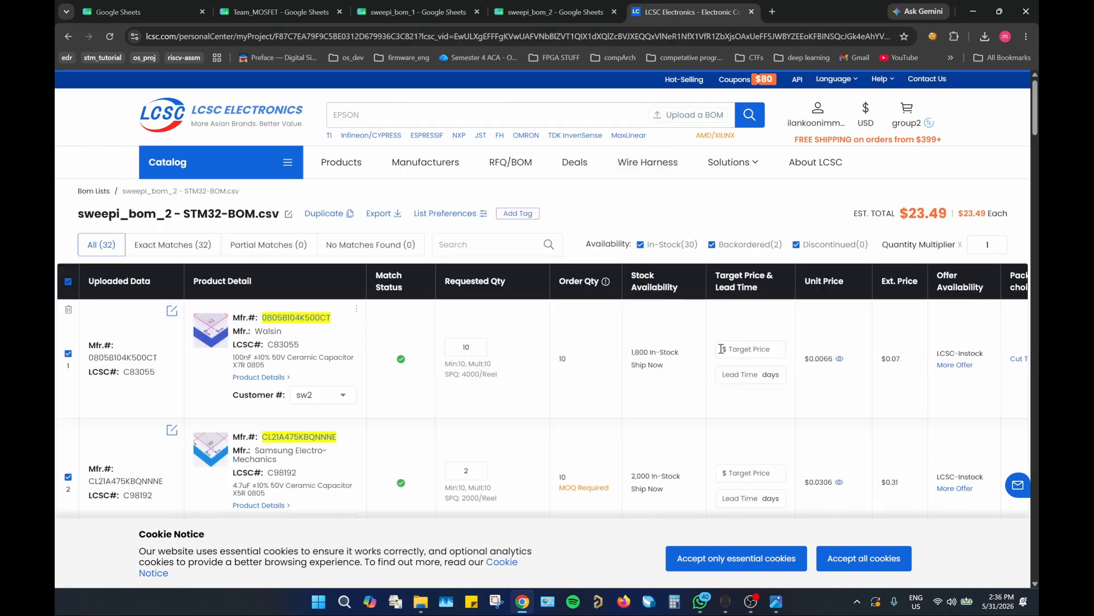
click(92, 193)
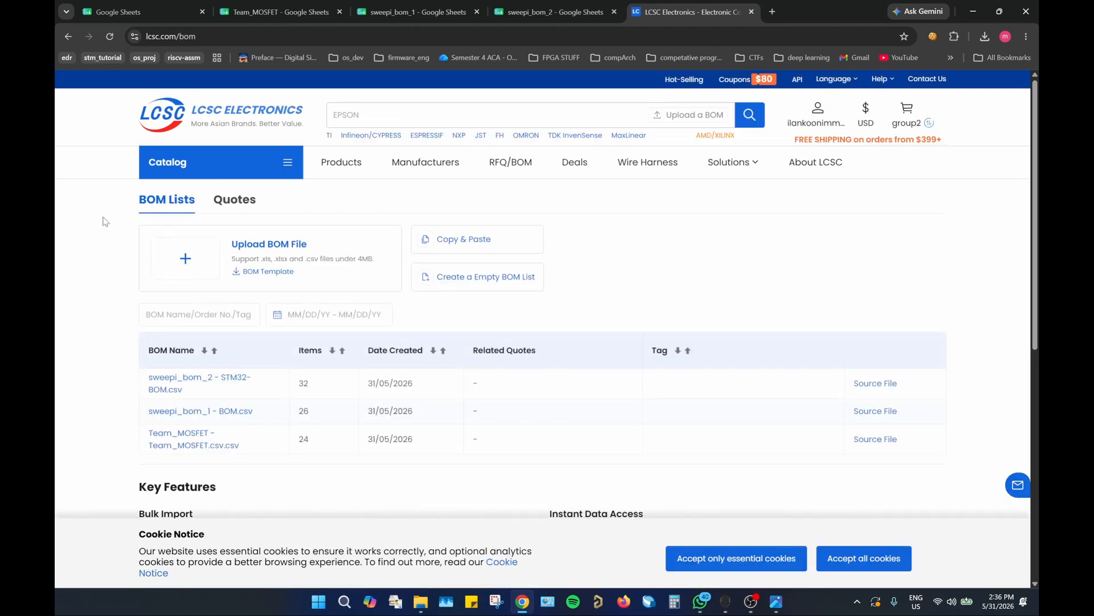
scroll(91, 274, down, 2)
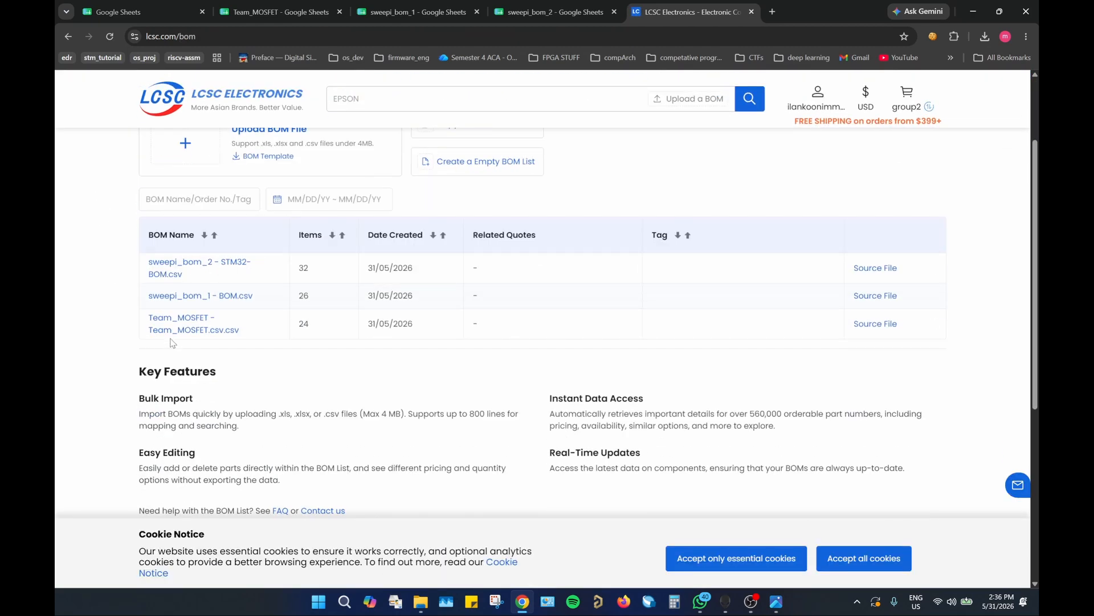
click(213, 296)
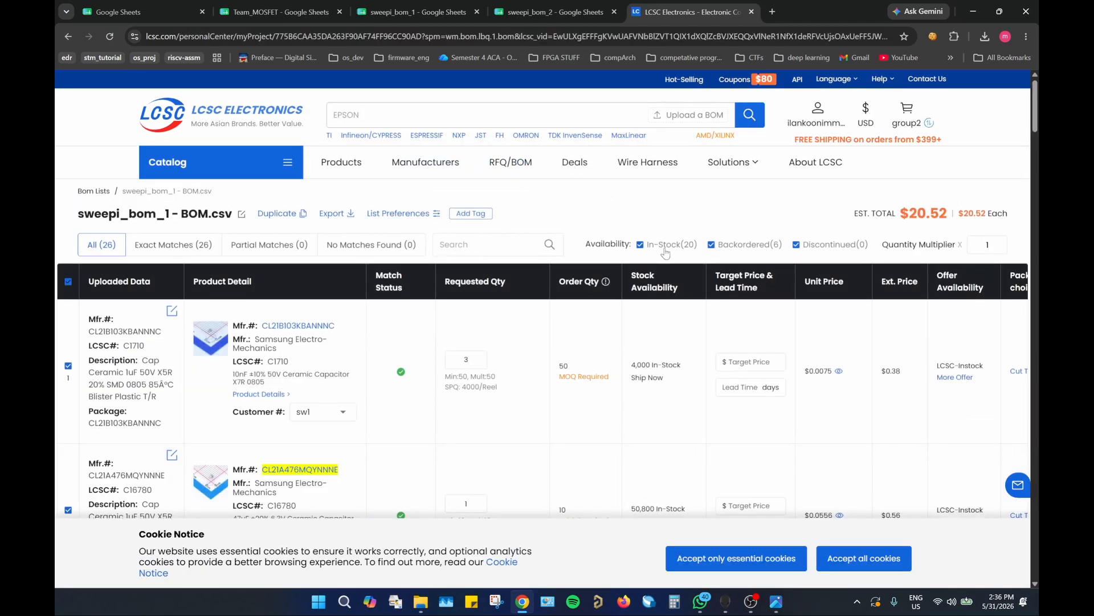
Step: Delete all six backordered parts from the sweepi_bom_1 BOM and show its in-stock parts again
click(640, 244)
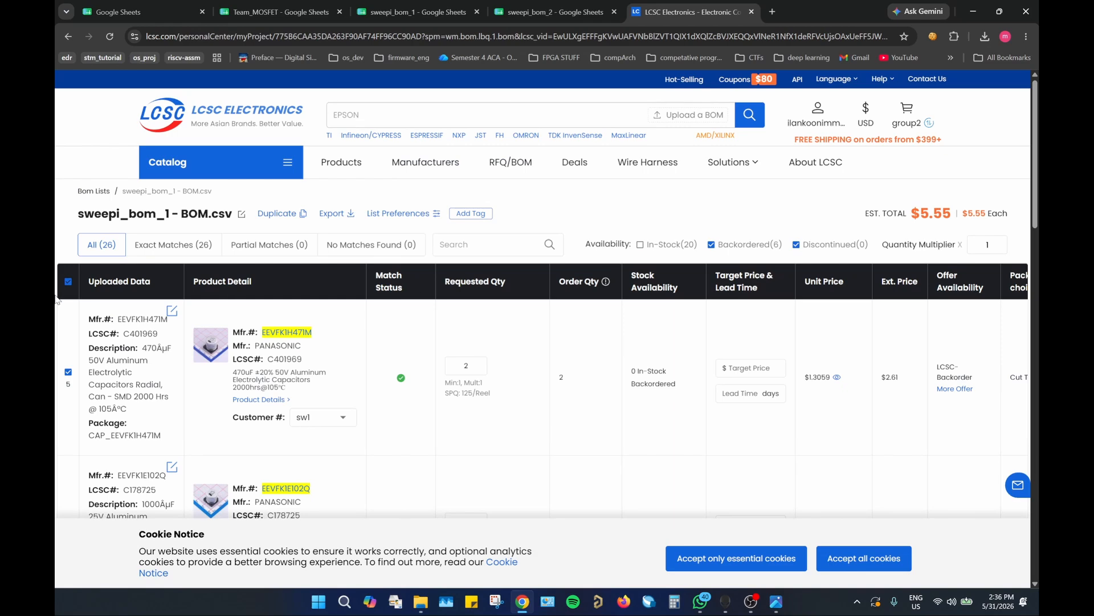
scroll(56, 300, down, 20)
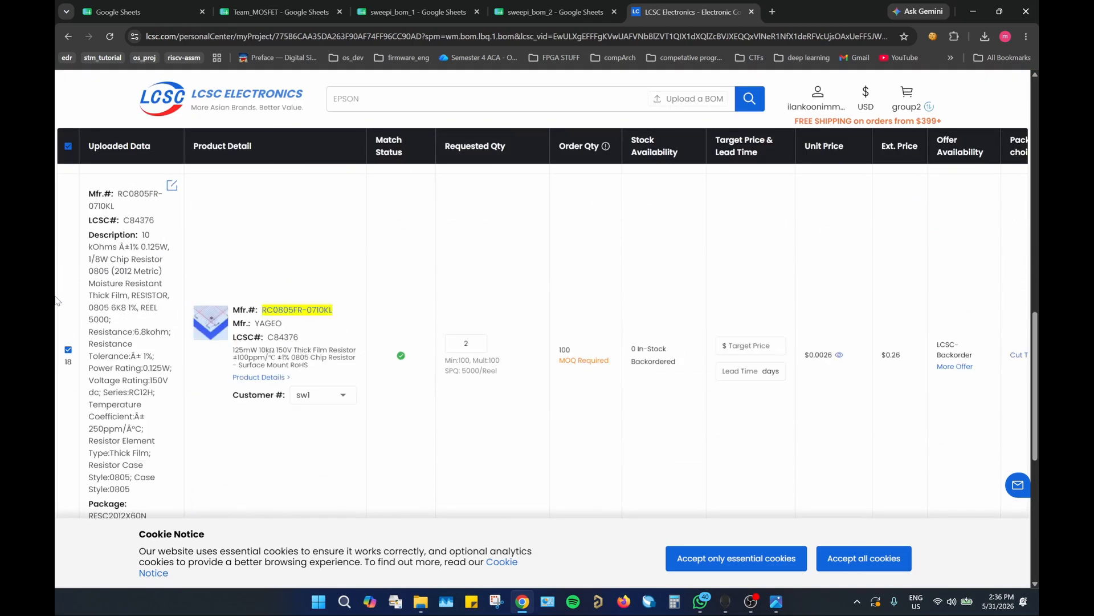
scroll(56, 300, up, 3)
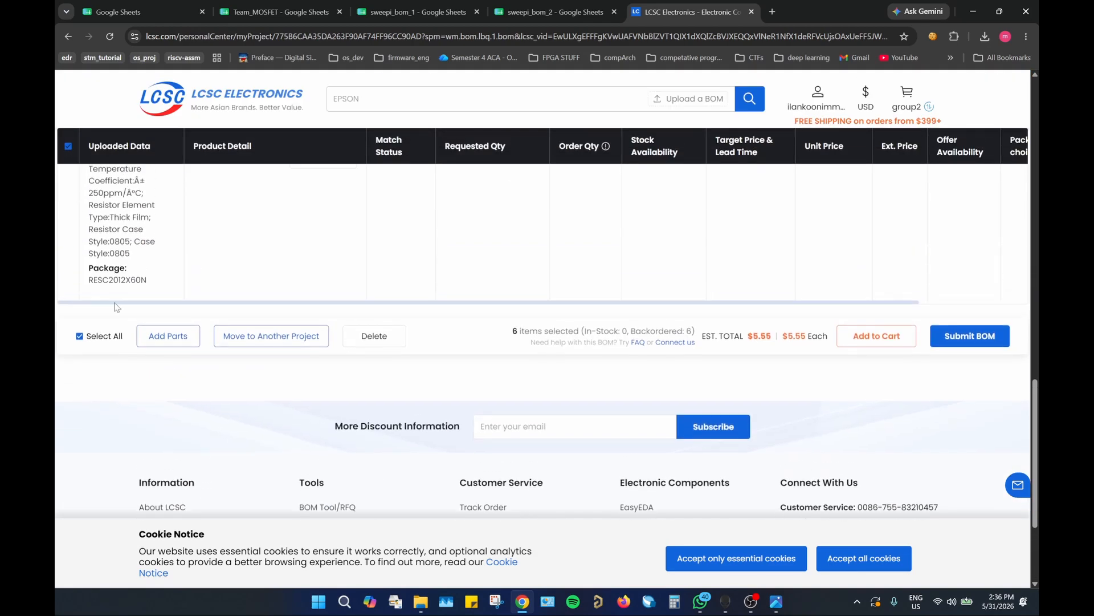
click(380, 337)
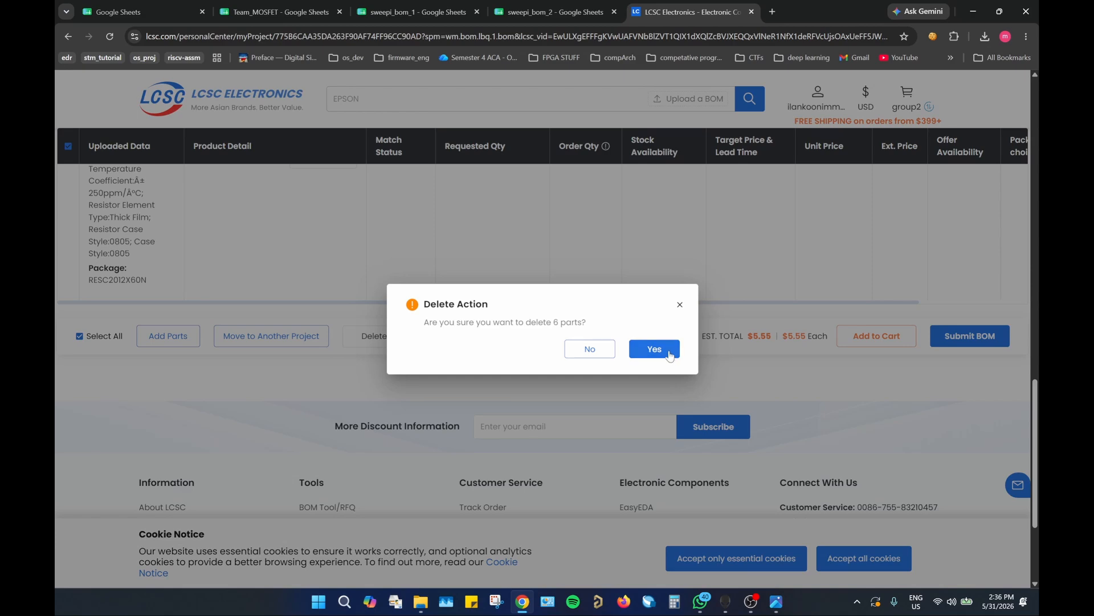
click(656, 349)
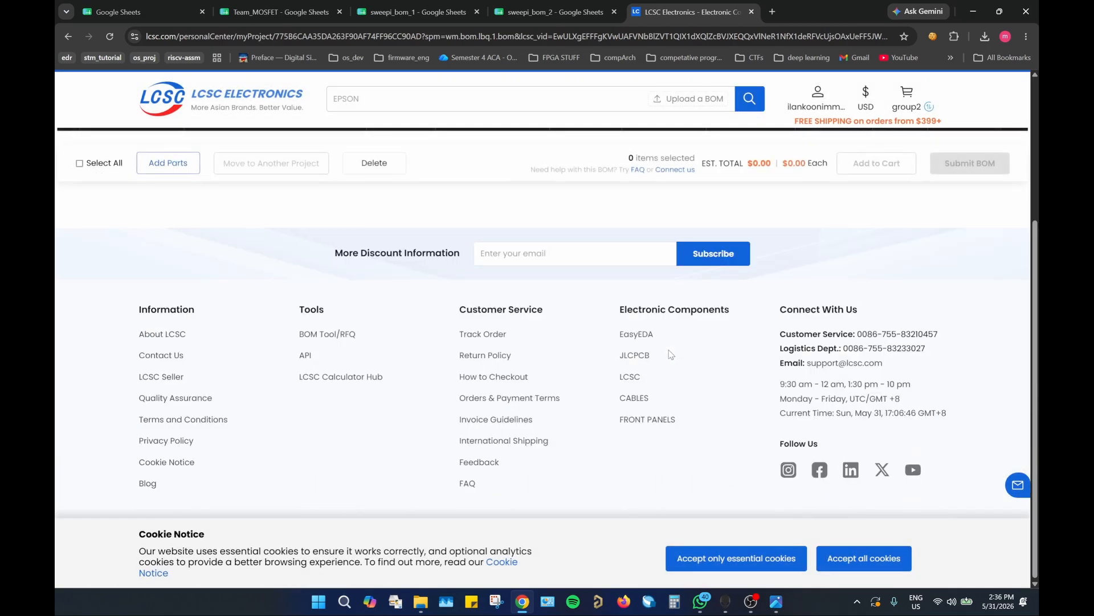
click(640, 245)
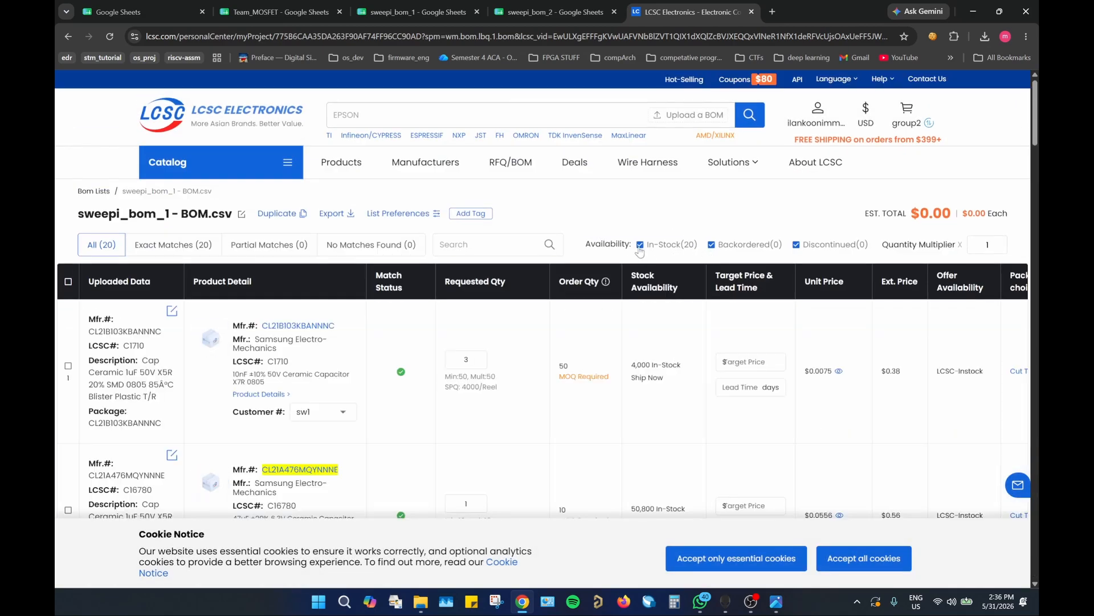
Step: Select all parts of the sweepi_bom_1 BOM and open the sweepi_bom_2 - STM32-BOM.csv BOM from the BOM lists
click(68, 281)
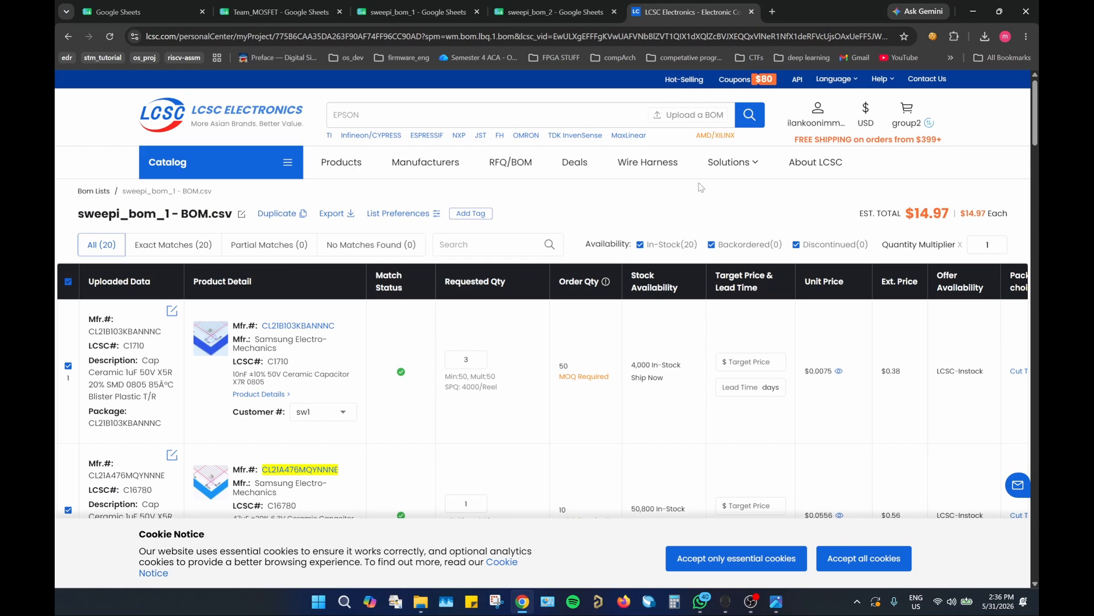
click(91, 190)
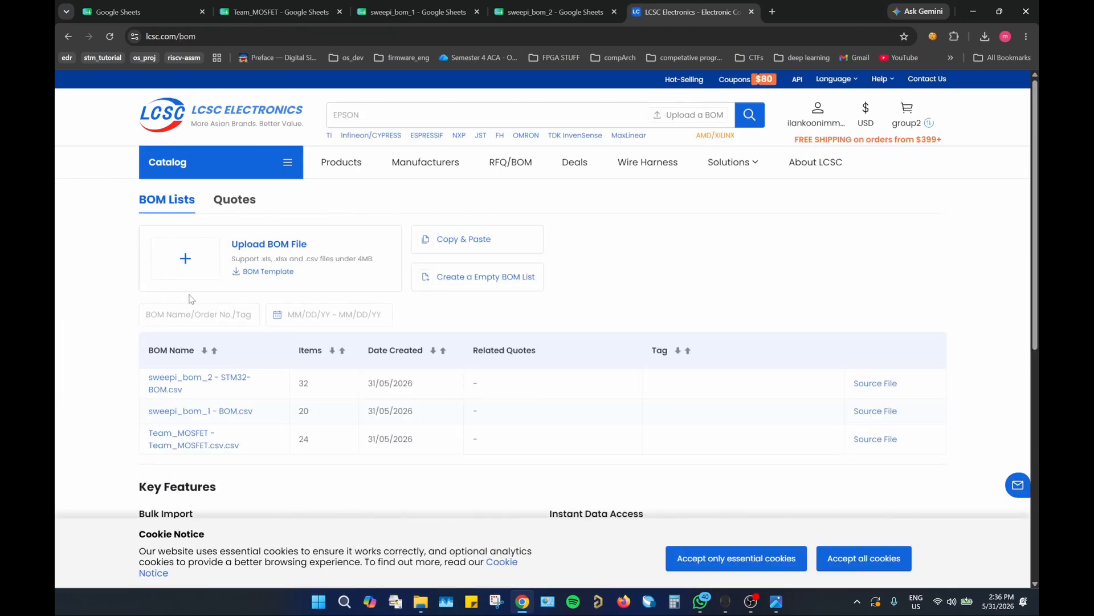
click(220, 380)
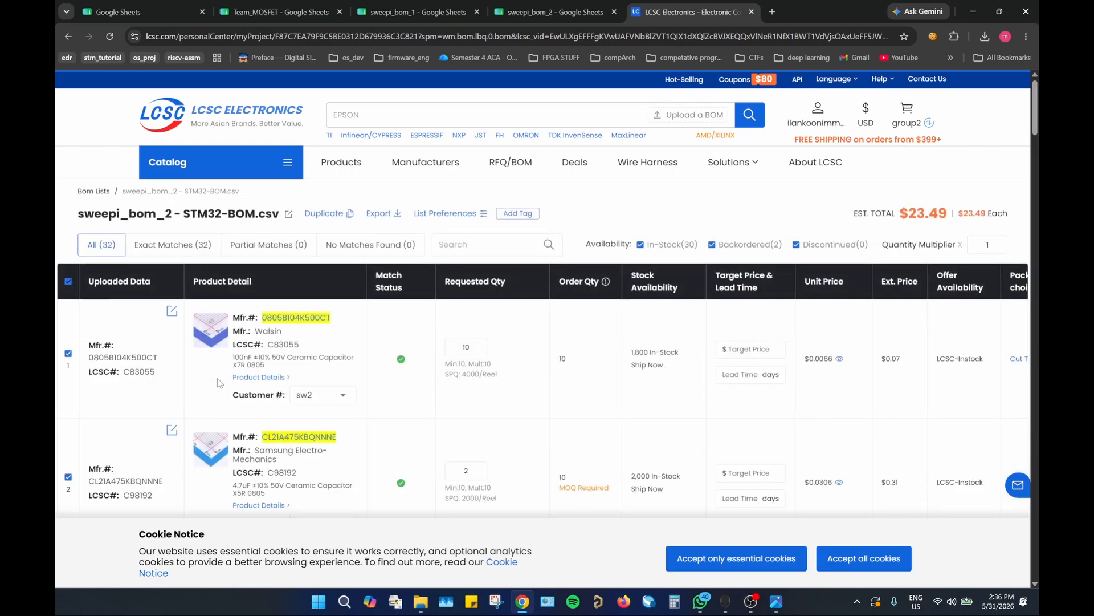
Step: Delete both backordered parts from the sweepi_bom_2 BOM and show its in-stock parts again
click(640, 245)
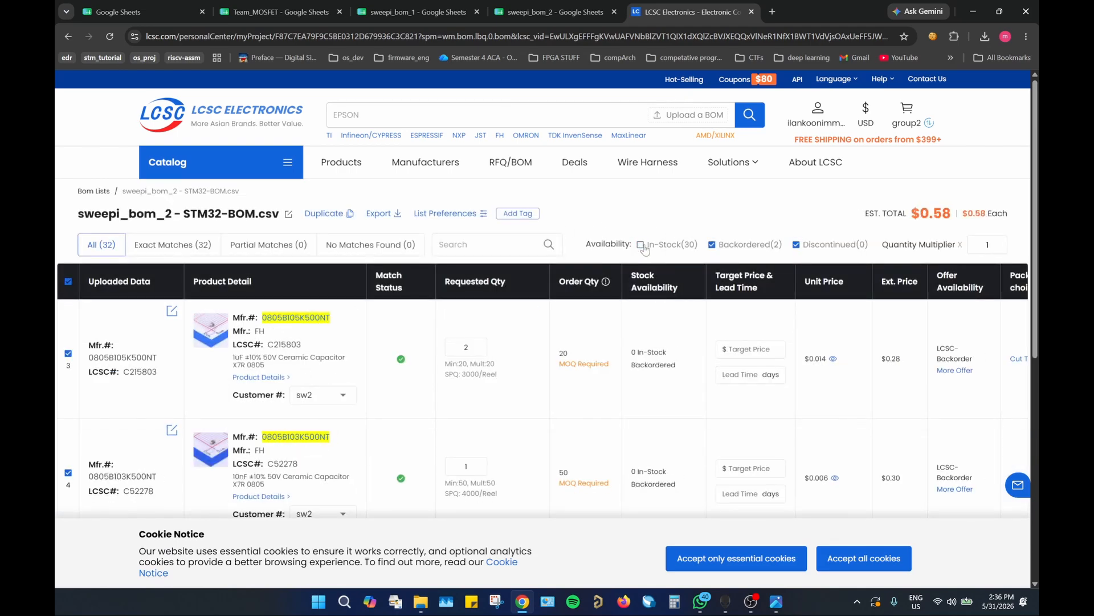
scroll(644, 249, down, 3)
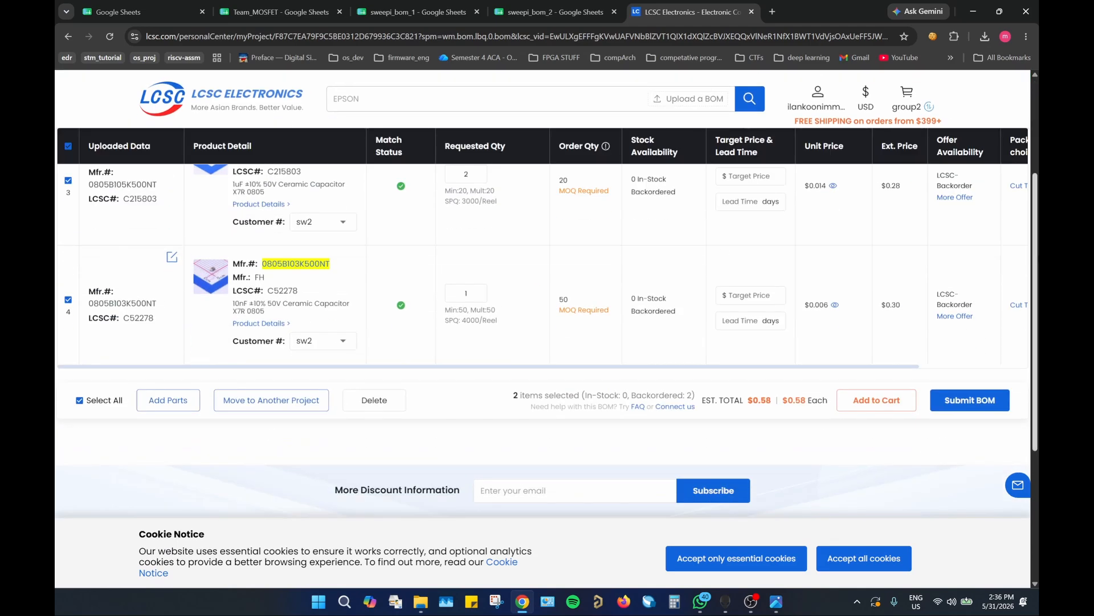
click(374, 399)
click(655, 348)
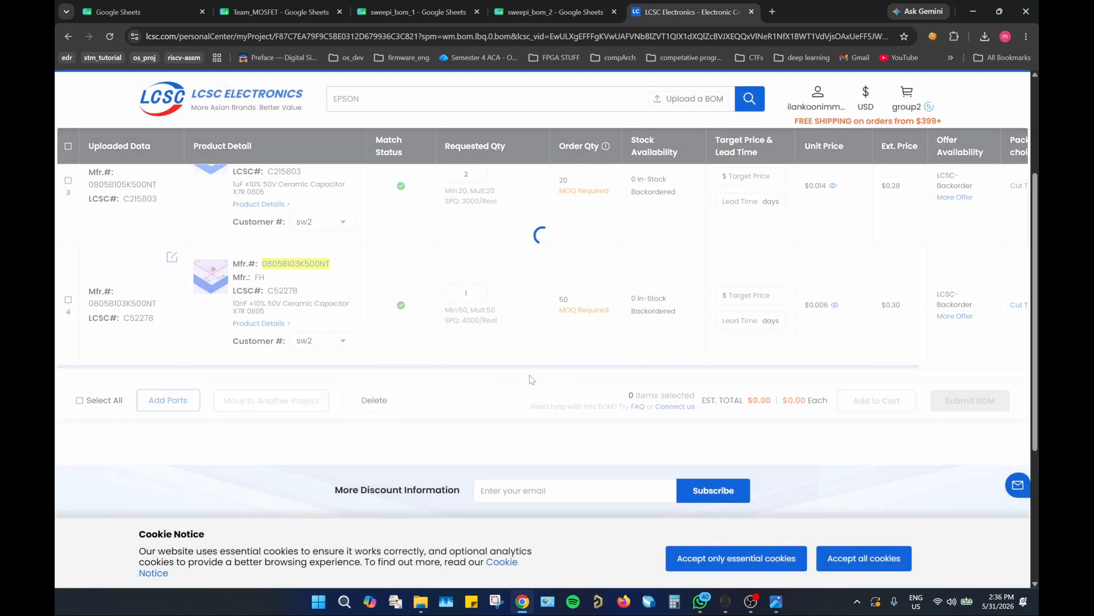
scroll(472, 303, up, 2)
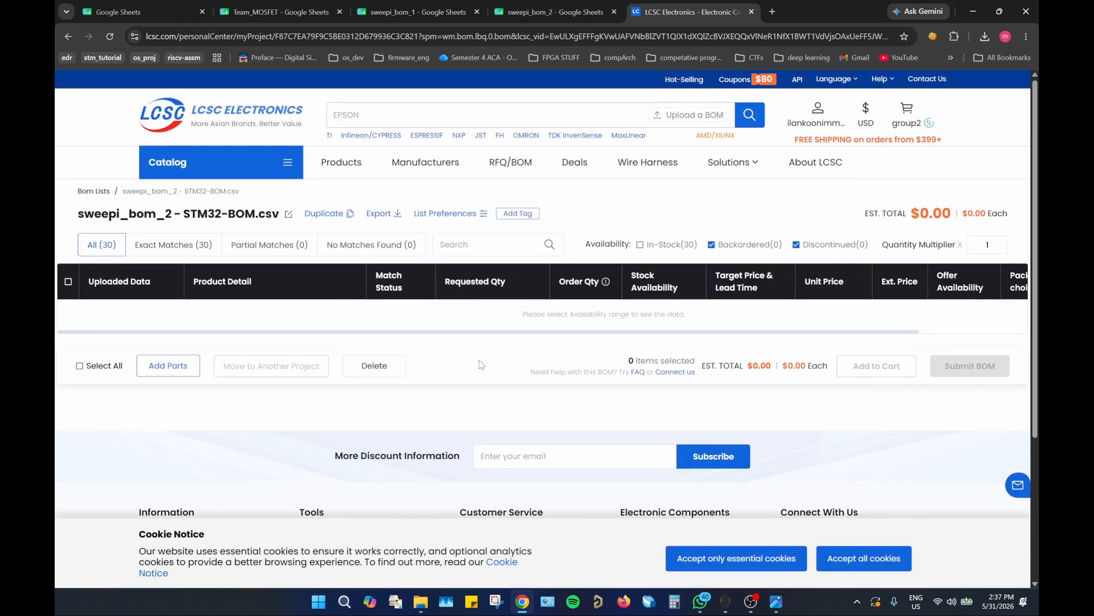
click(640, 244)
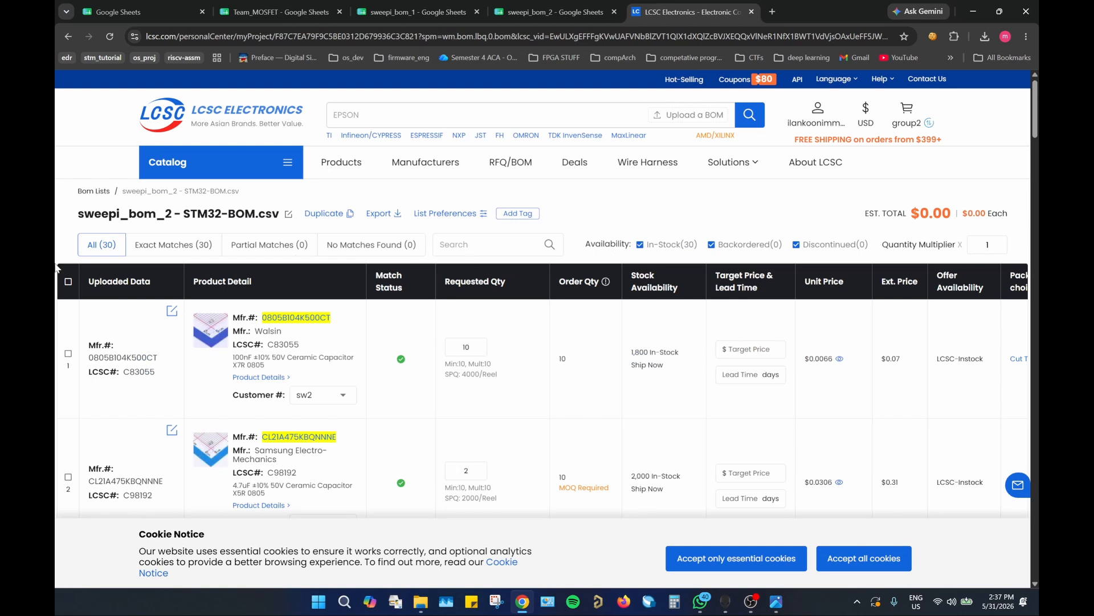
Step: Select all remaining parts of the sweepi_bom_2 BOM and open the Team_MOSFET BOM from the BOM lists
click(68, 282)
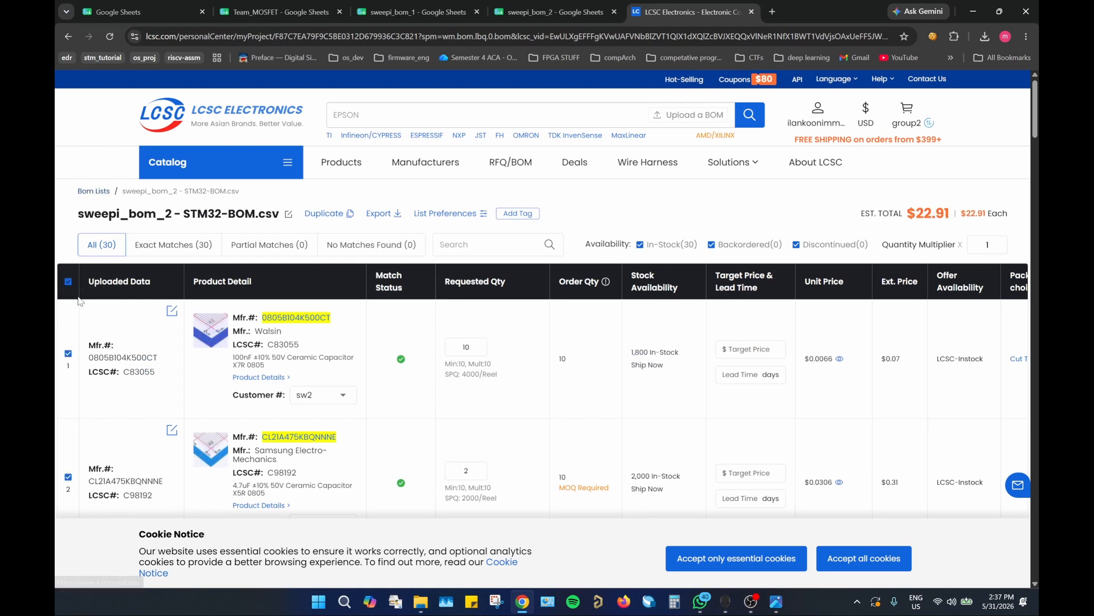
click(92, 191)
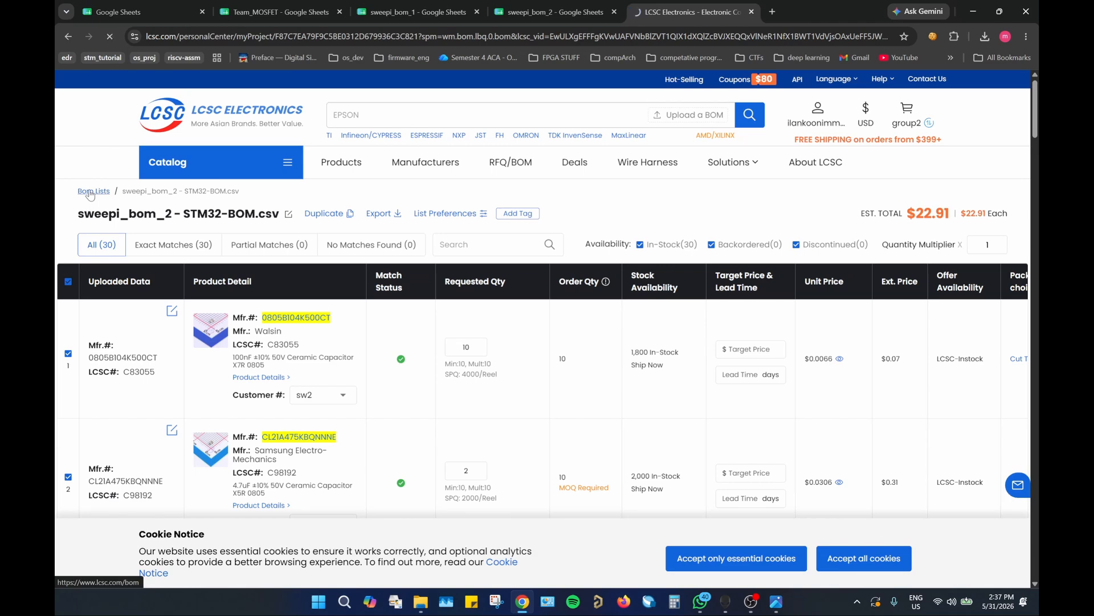
scroll(171, 314, down, 2)
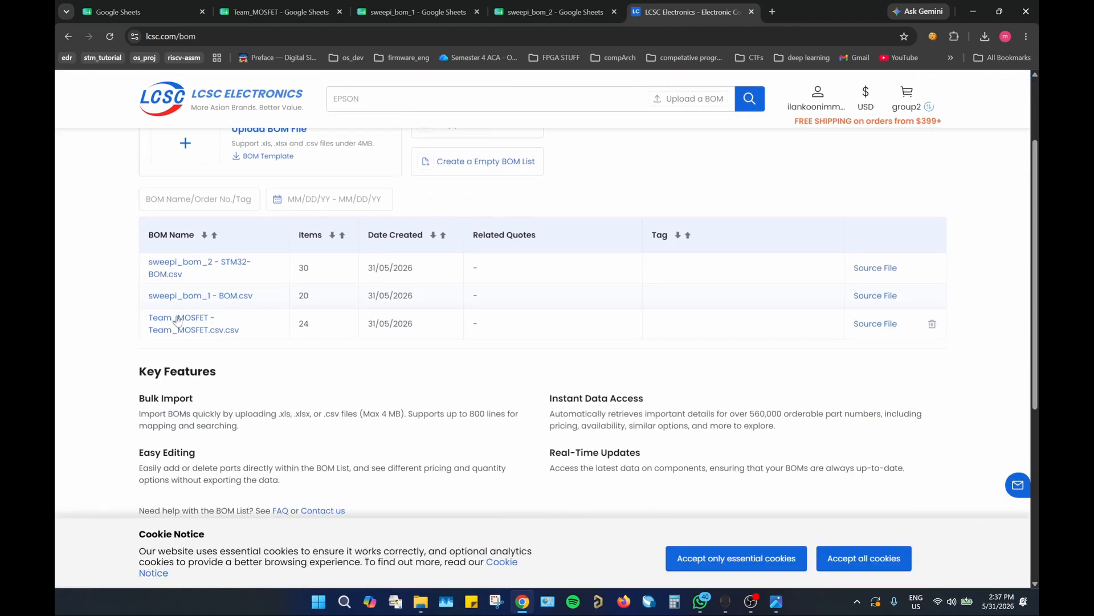
click(181, 322)
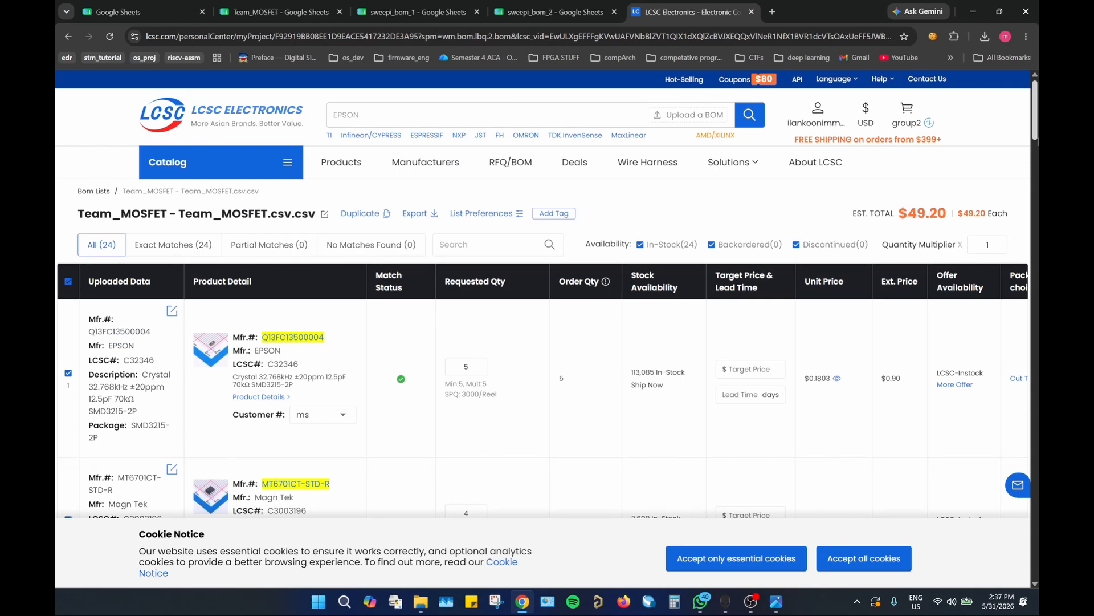
Step: Add the entire Team_MOSFET list to a new cart named group_order
drag(1037, 136, 1038, 567)
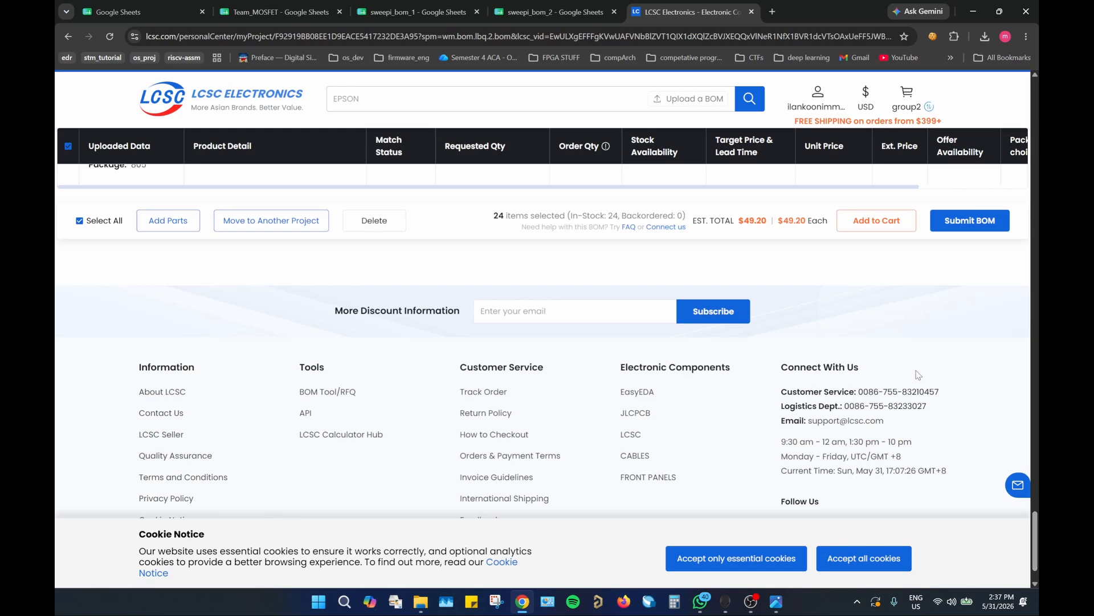
click(872, 226)
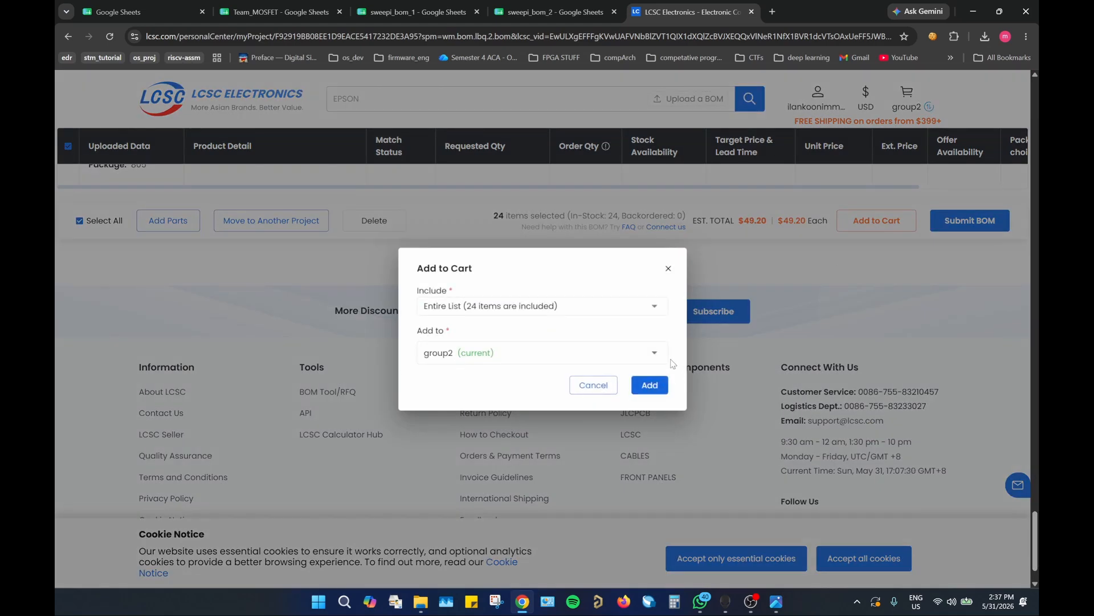
click(655, 353)
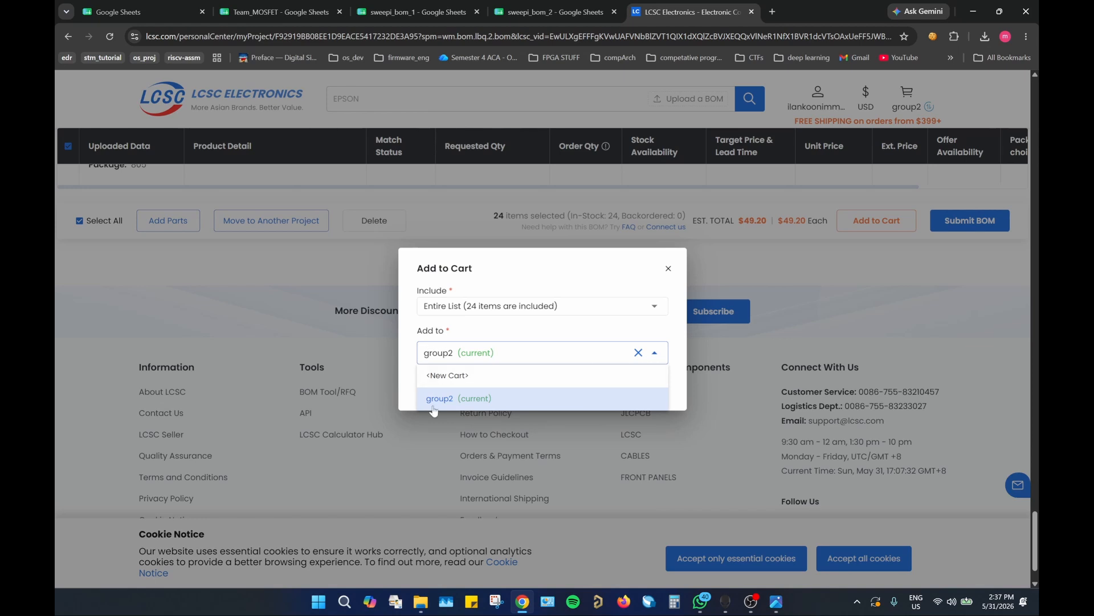
click(457, 377)
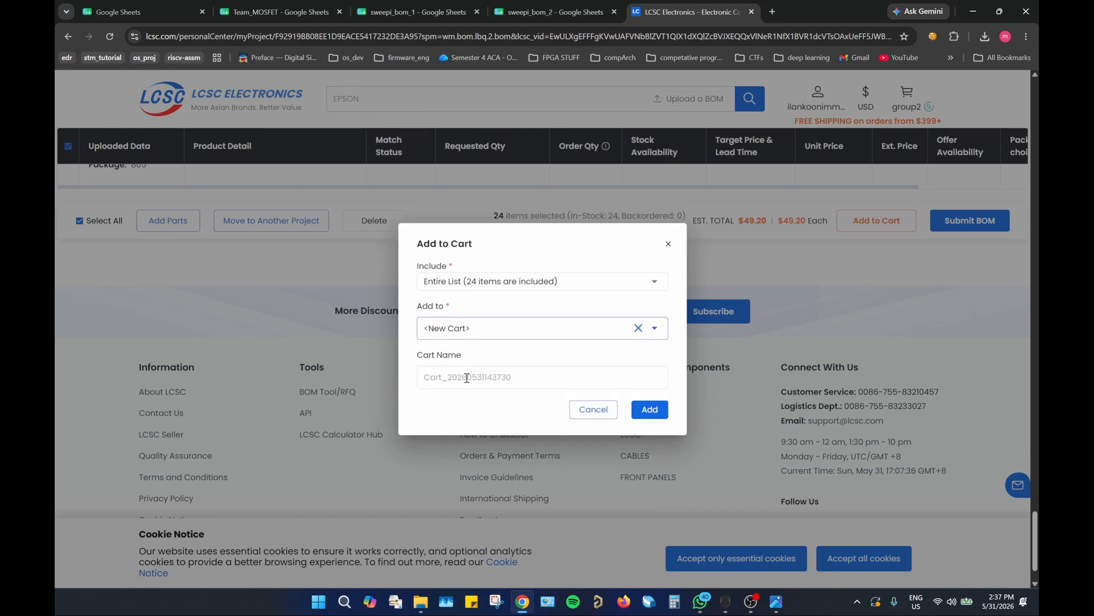
click(466, 378)
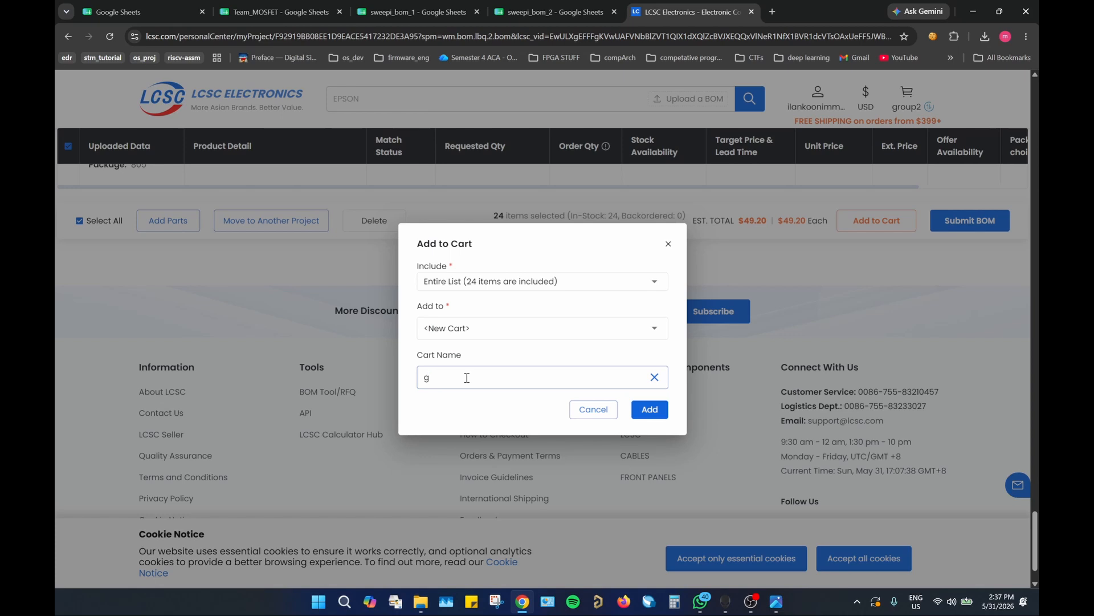
text(_order)
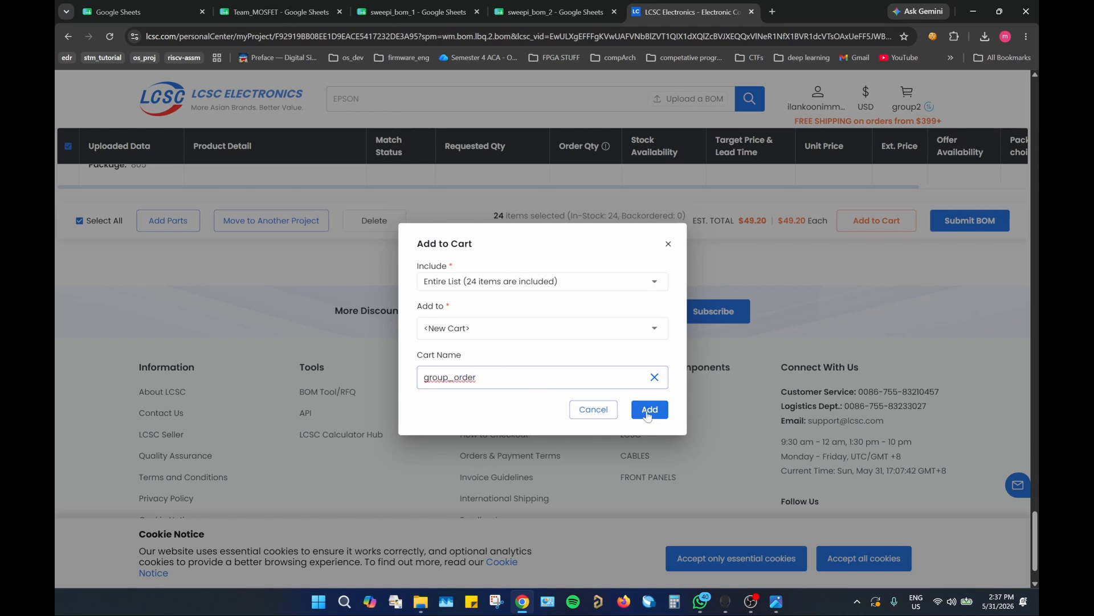
click(648, 410)
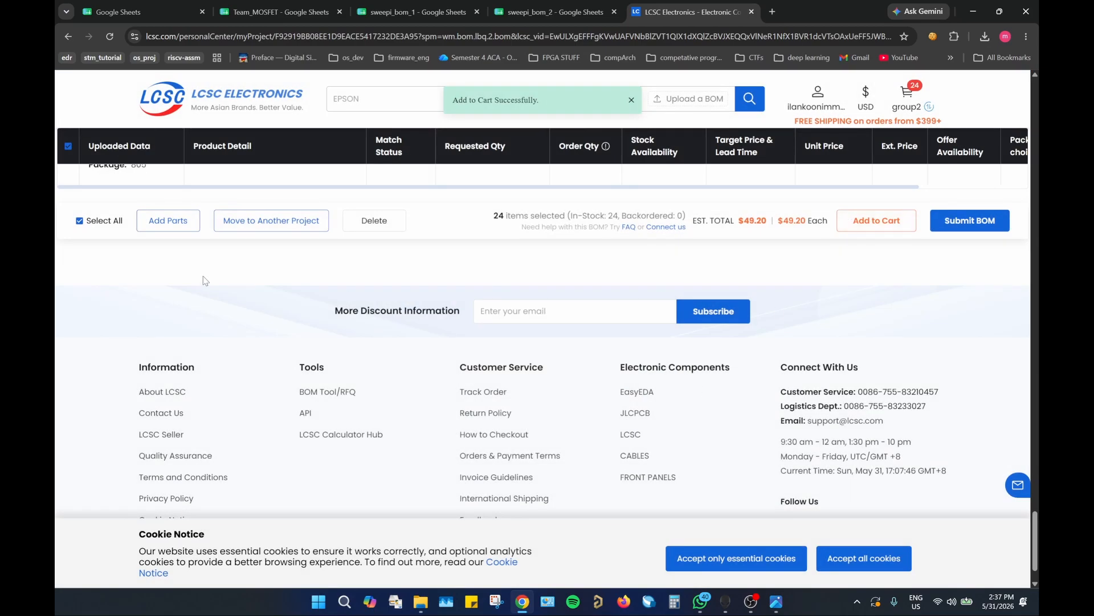
Step: Return to the BOM lists and open the sweepi_bom_1 - BOM.csv BOM
scroll(285, 274, up, 15)
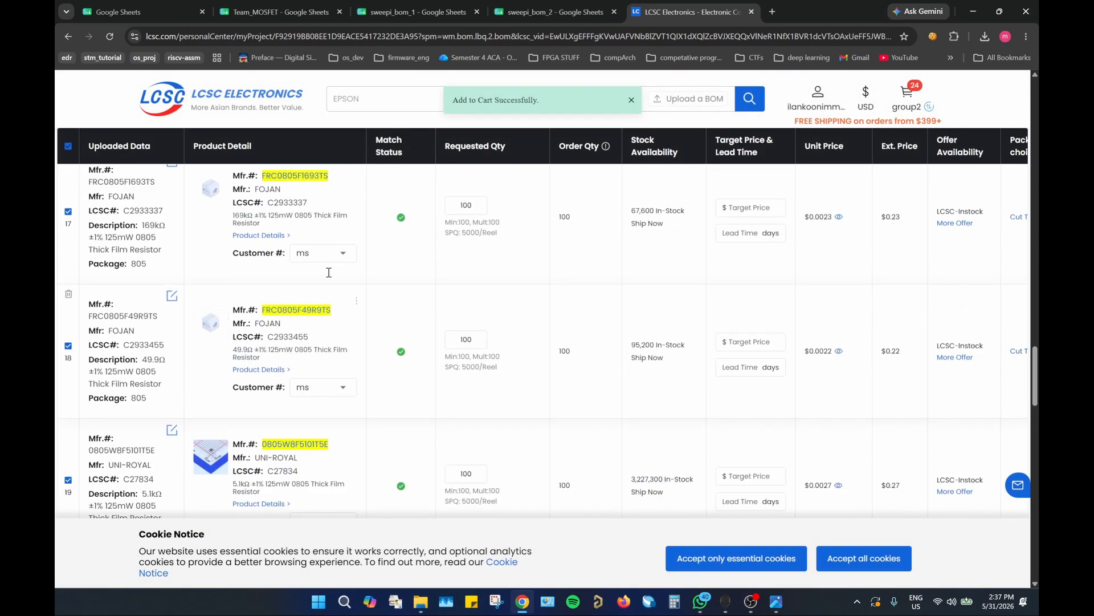
scroll(329, 272, up, 20)
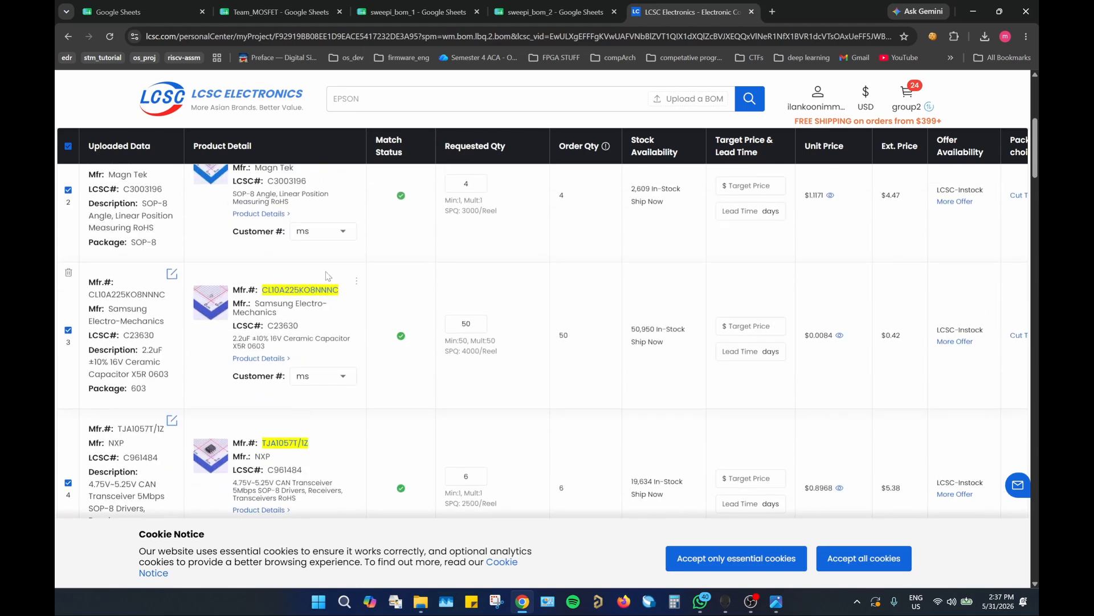
scroll(328, 276, up, 5)
click(90, 194)
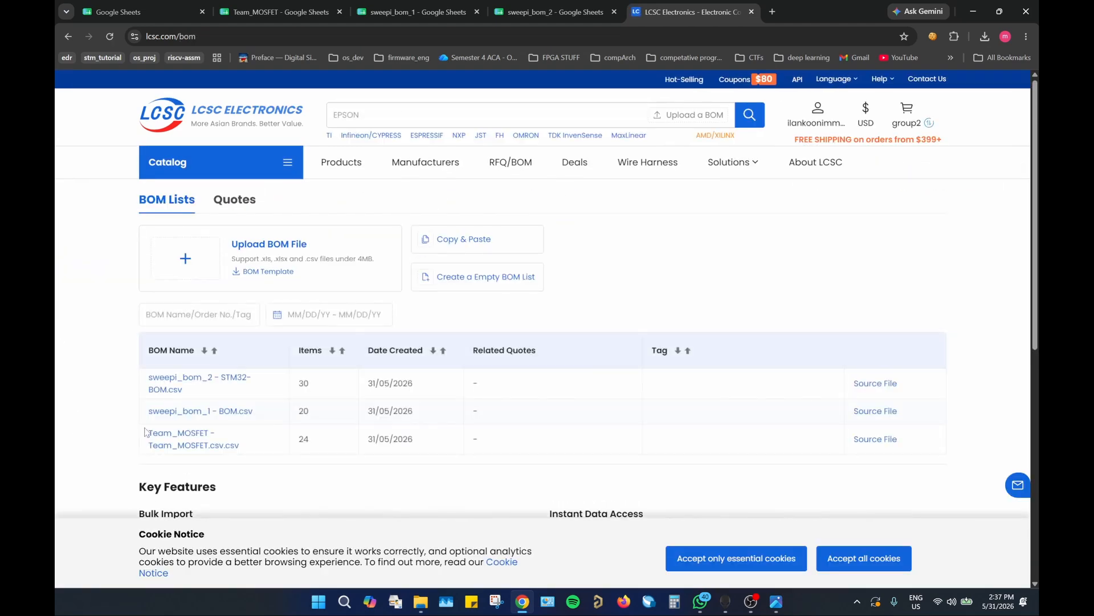
click(206, 412)
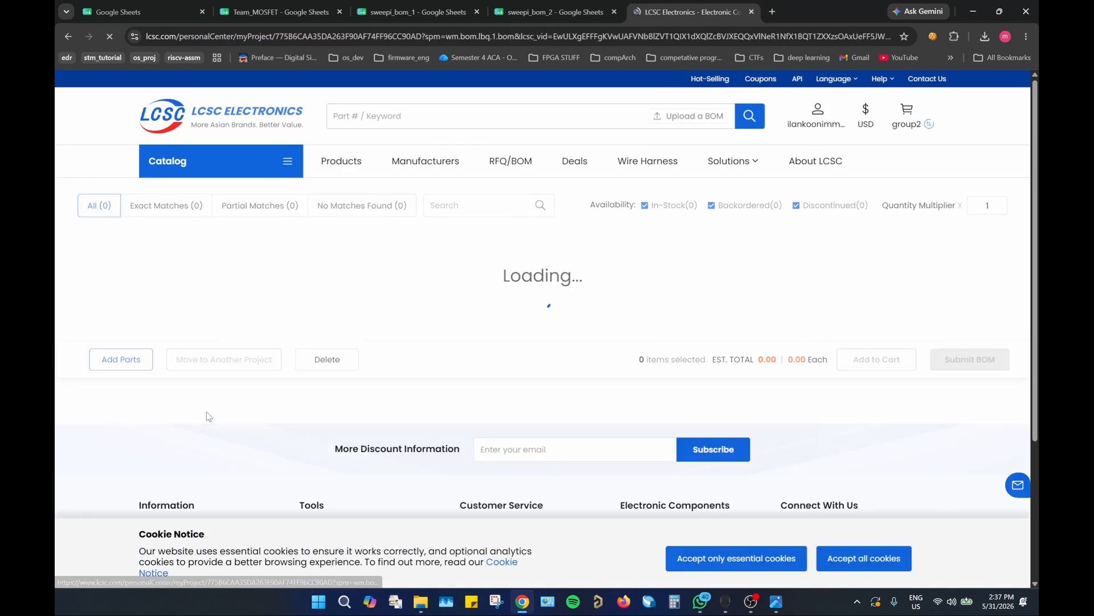
Step: Add the entire sweepi_bom_1 list to the existing group_order cart
scroll(1037, 190, down, 5)
drag(1037, 191, 1035, 536)
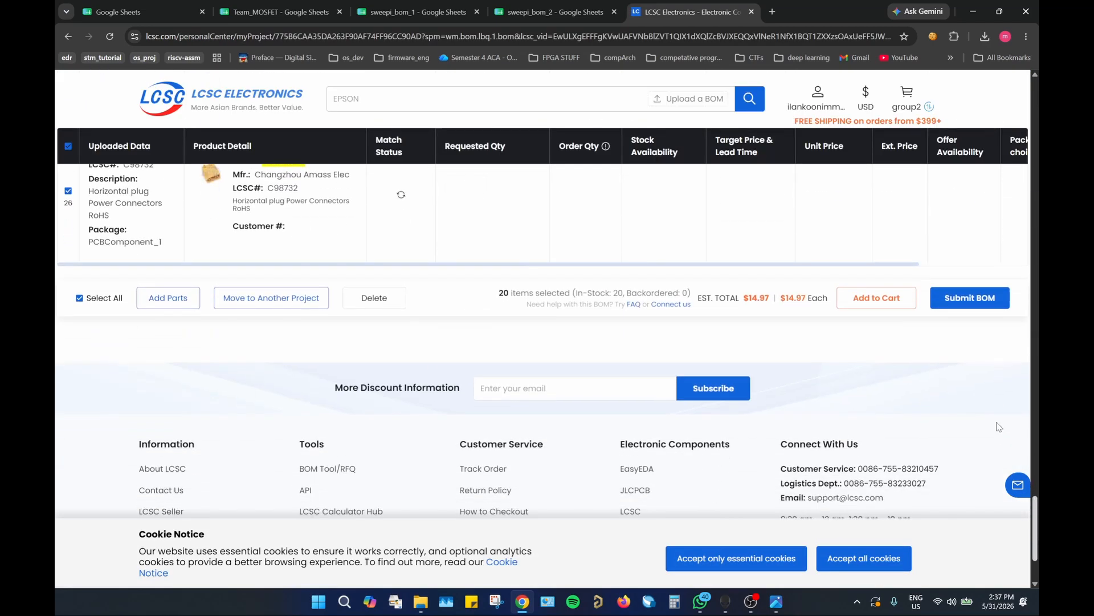
click(863, 298)
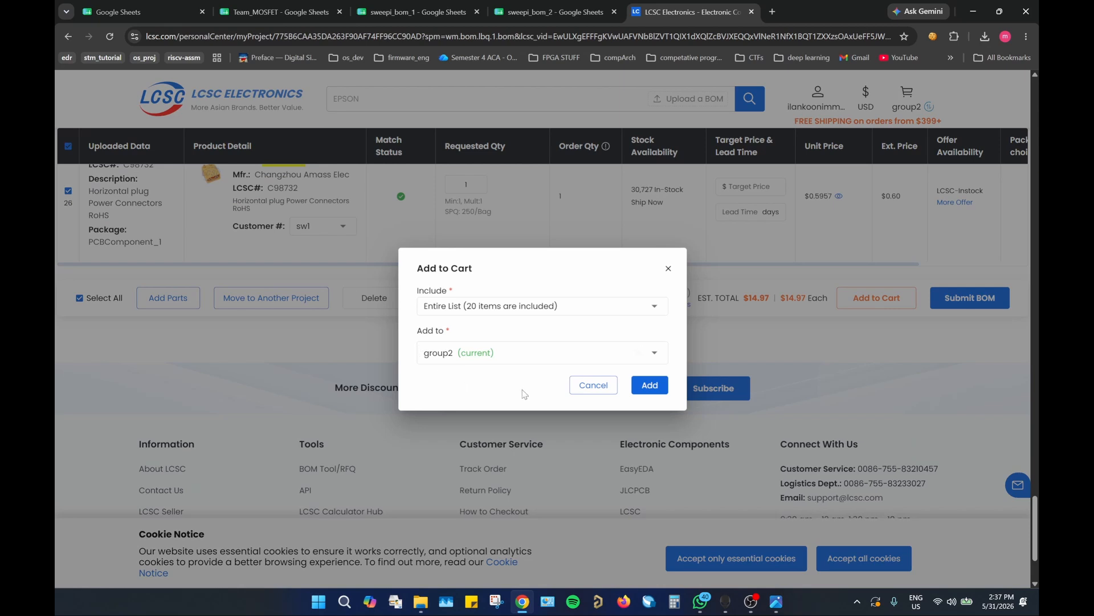
click(656, 352)
click(450, 399)
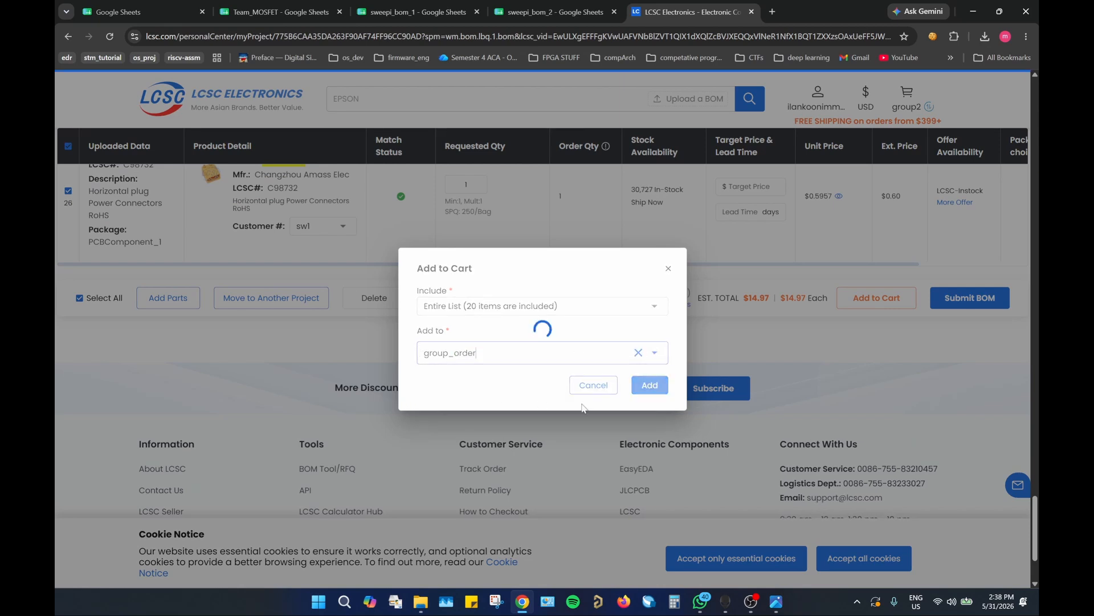
click(648, 385)
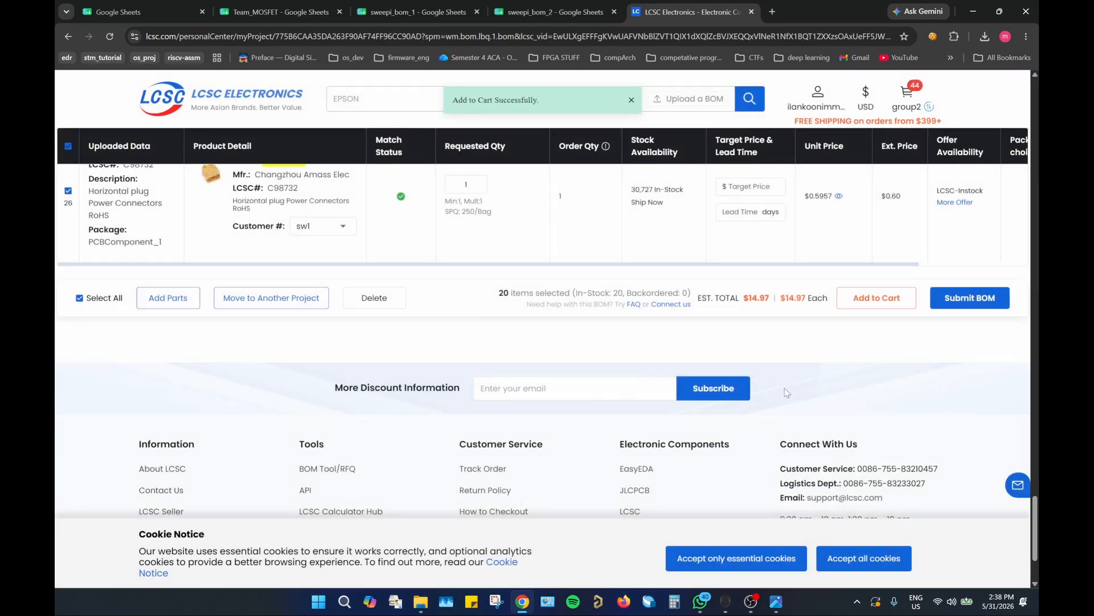
Step: Return to the BOM lists and open the sweepi_bom_2 - STM32-BOM.csv BOM
drag(1034, 529, 1034, 113)
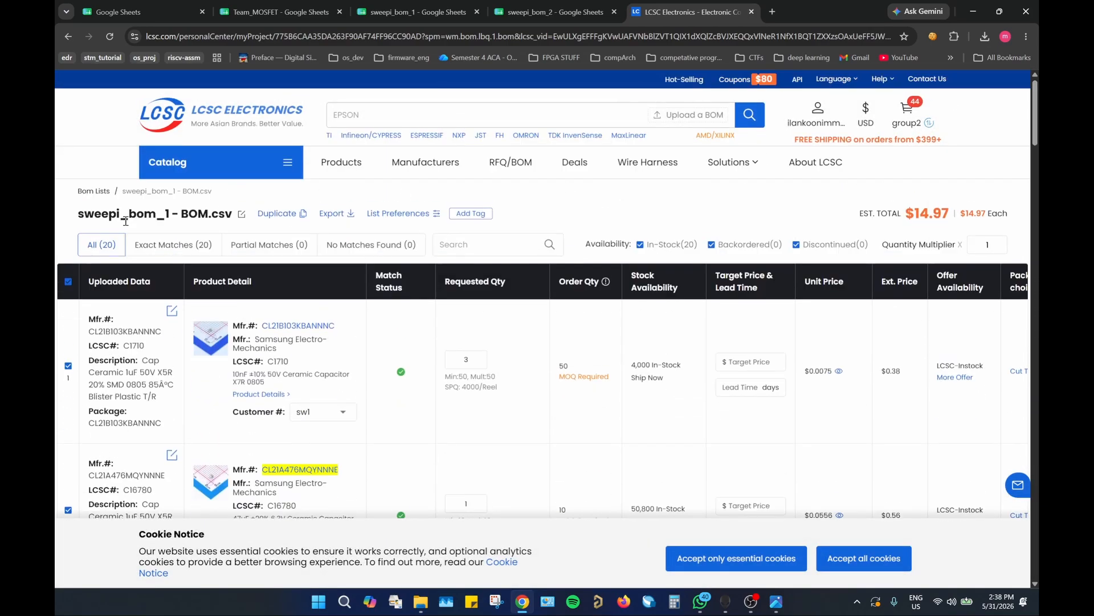
click(88, 191)
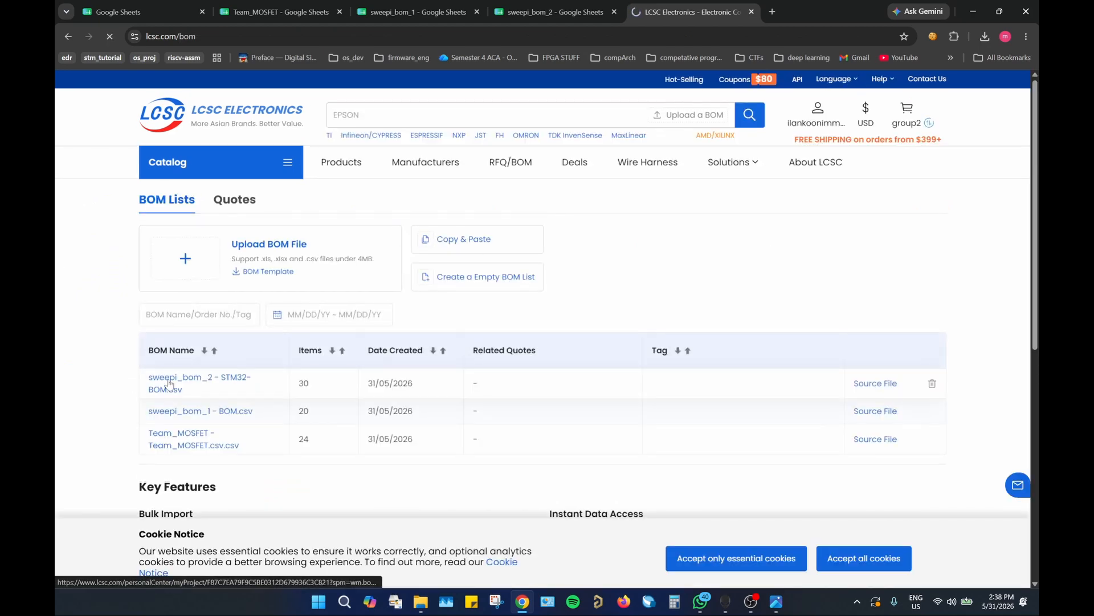
click(169, 381)
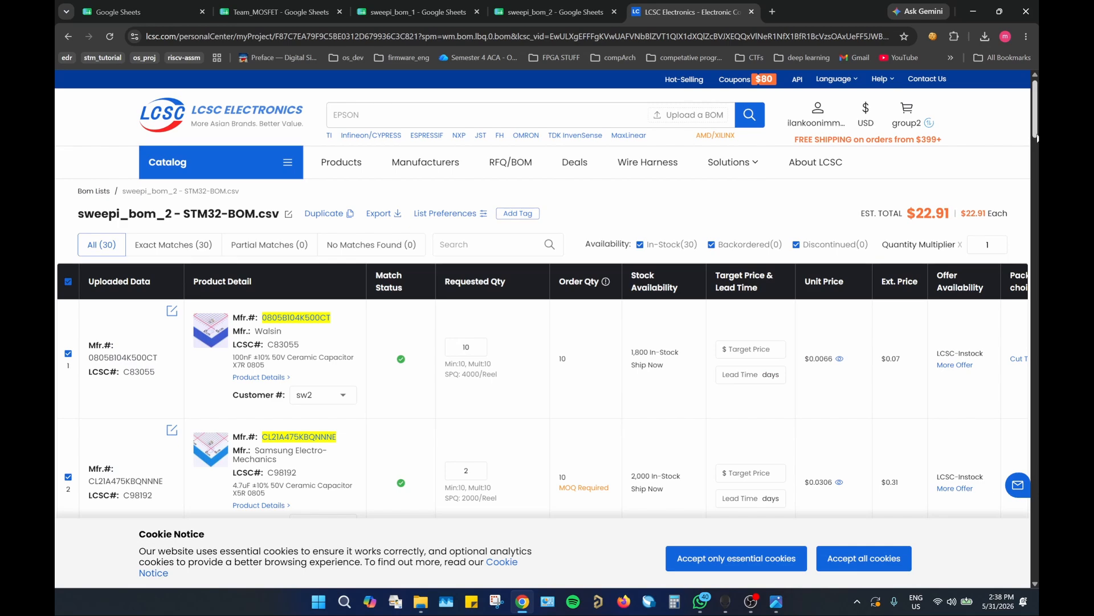
Step: Add the entire sweepi_bom_2 list to the existing group_order cart, checking the package label photo for how merged customer numbers are printed
drag(1038, 130, 1038, 543)
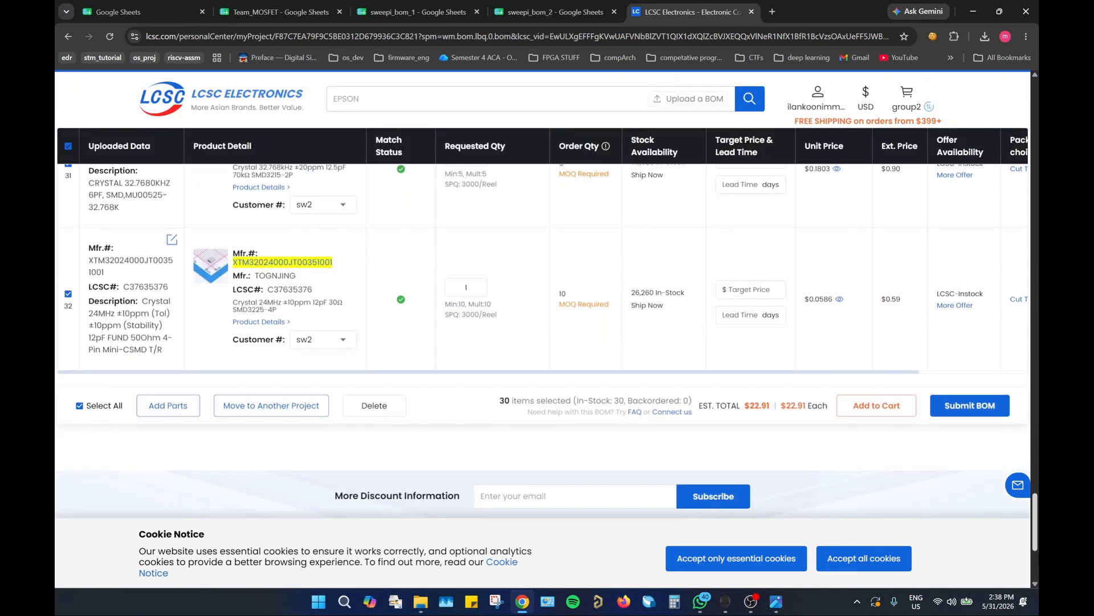
click(878, 409)
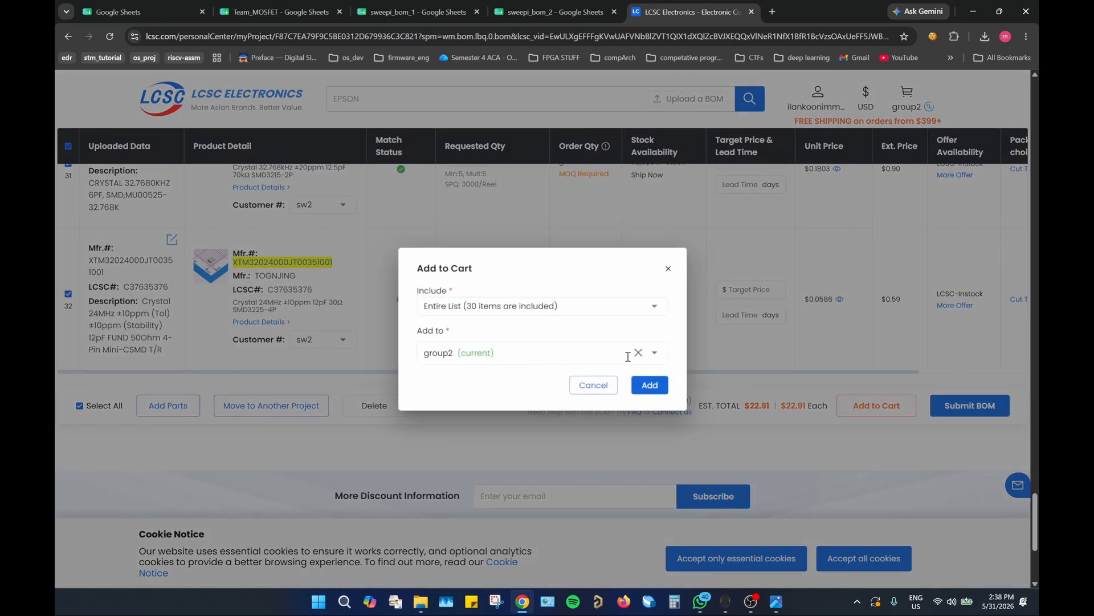
click(662, 354)
click(442, 399)
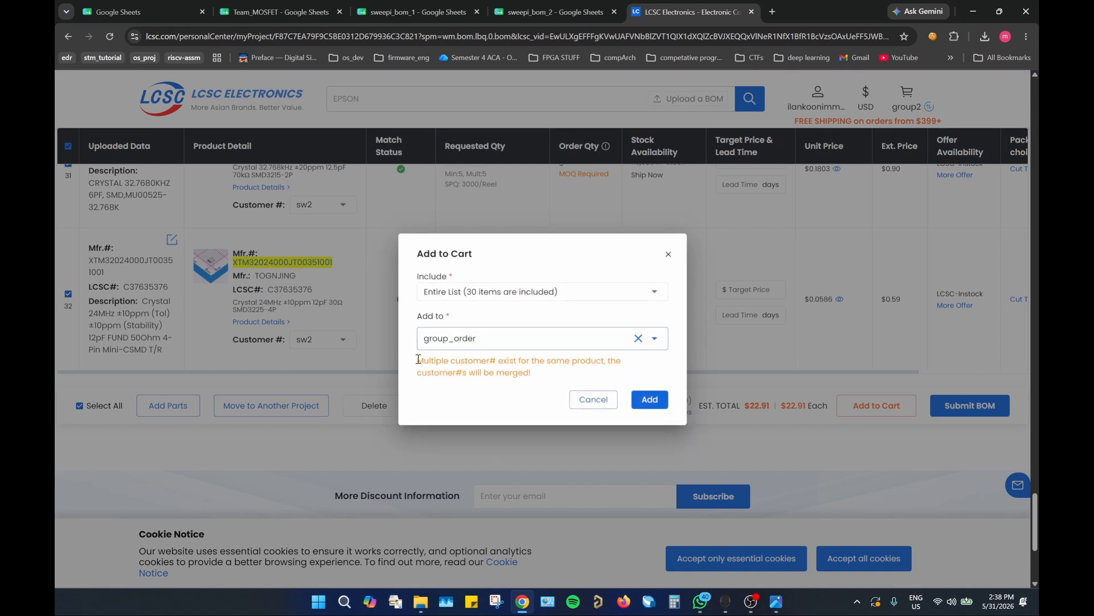
drag(418, 359, 542, 377)
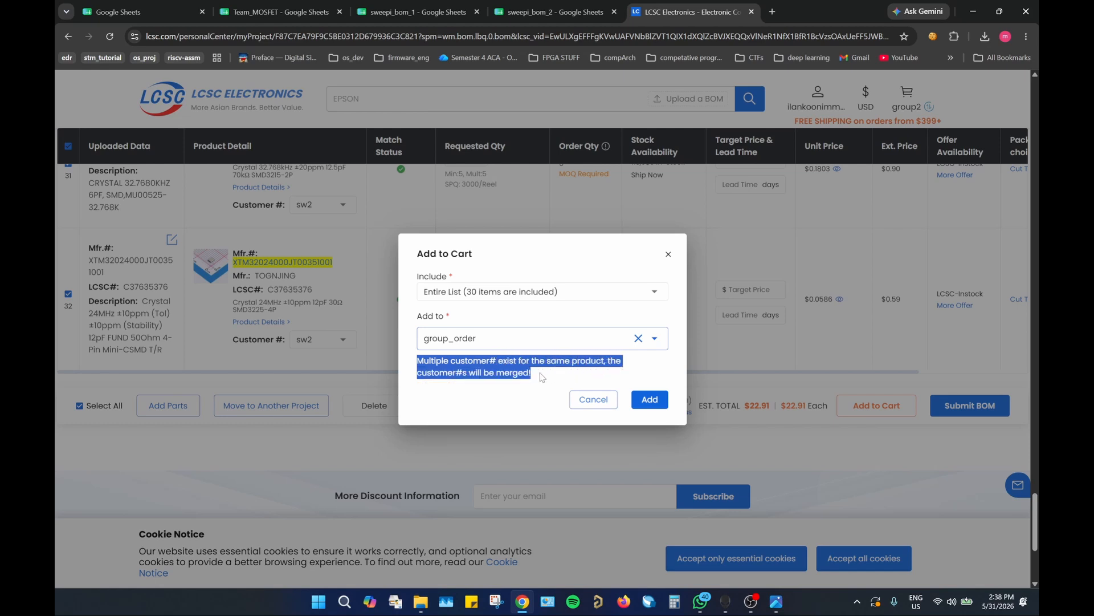
click(489, 391)
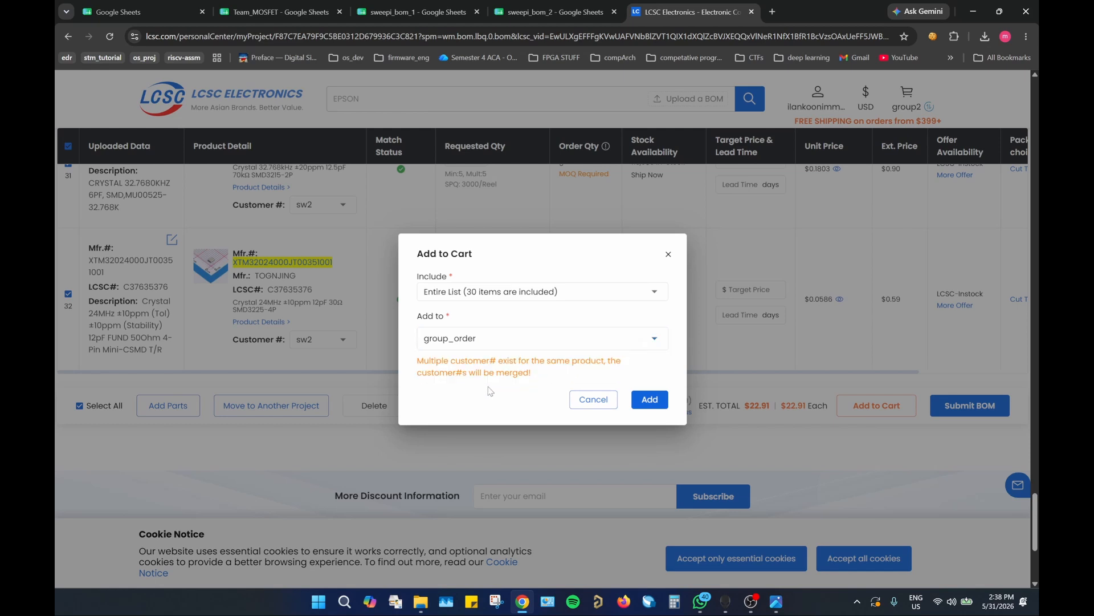
click(776, 604)
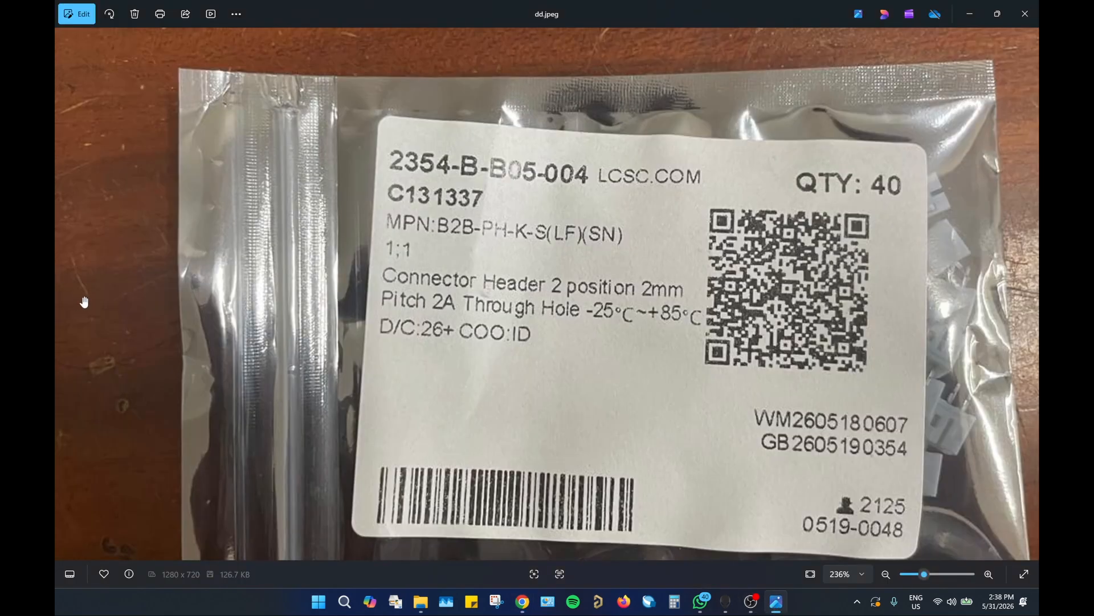
click(1029, 293)
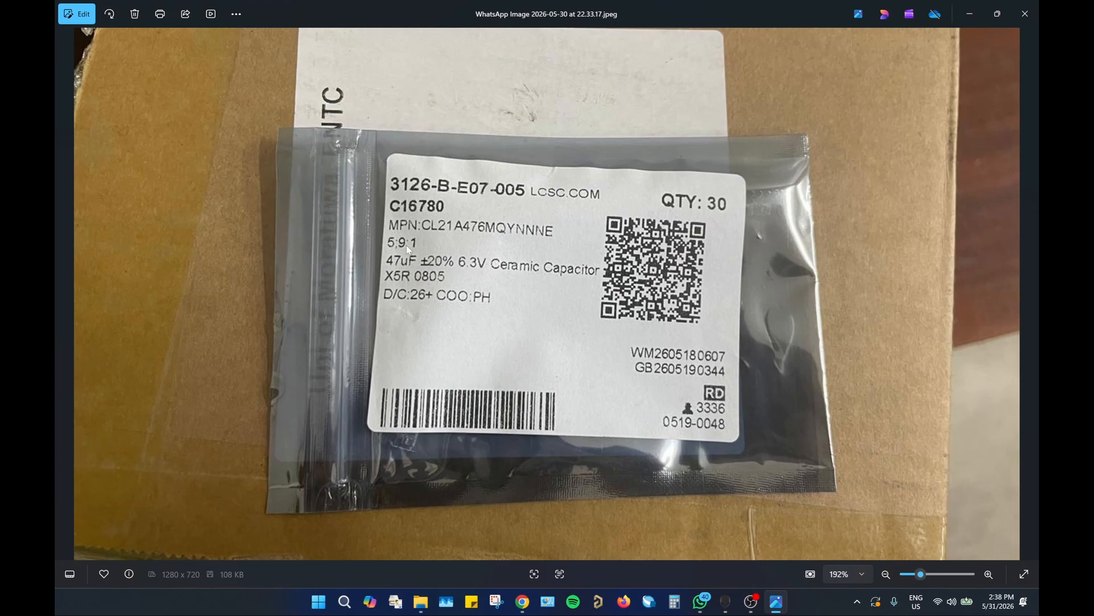
key(alt+Tab)
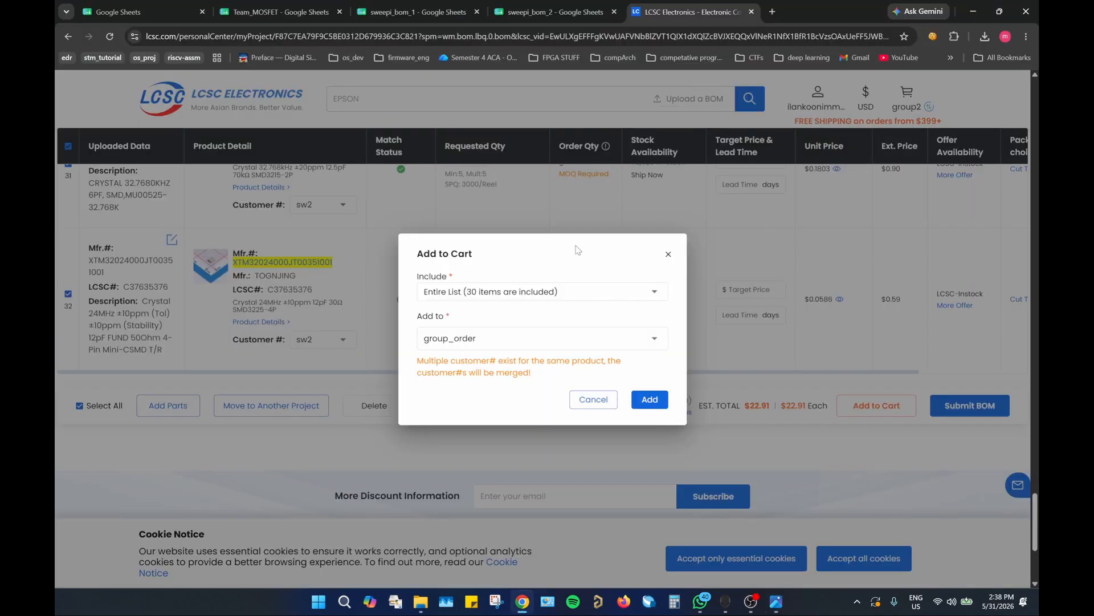
click(661, 404)
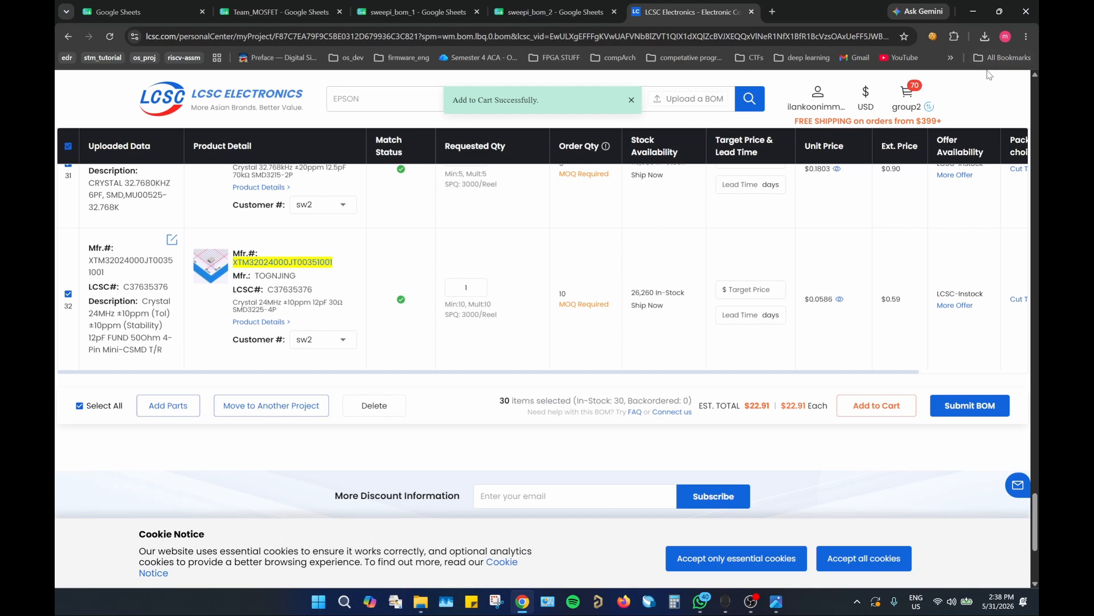
Step: Open the shopping cart and switch from group2 to the group_order cart
click(906, 94)
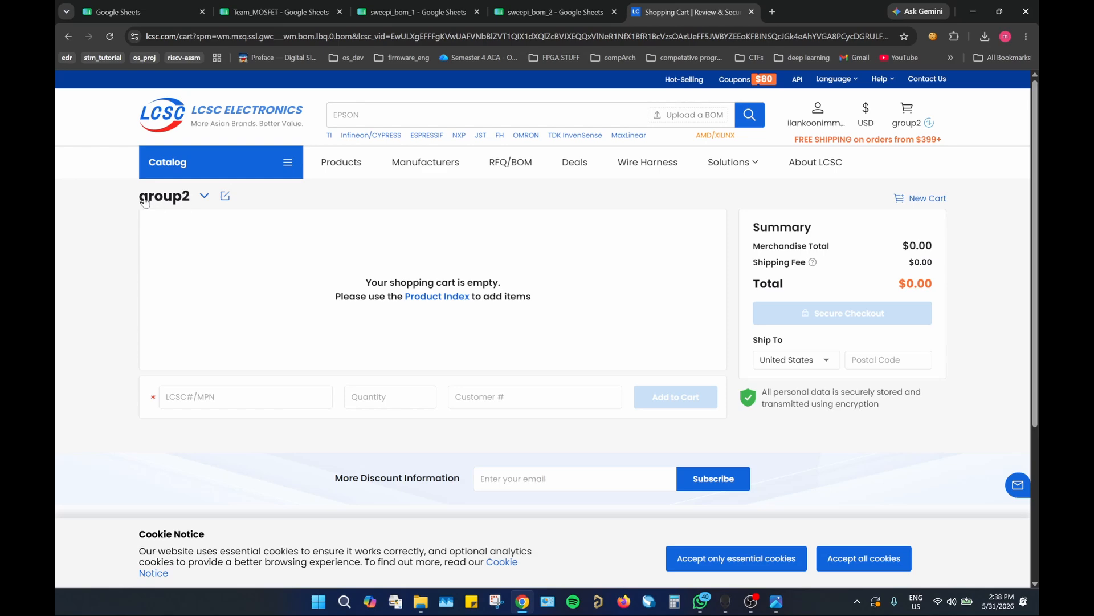
click(205, 197)
click(175, 221)
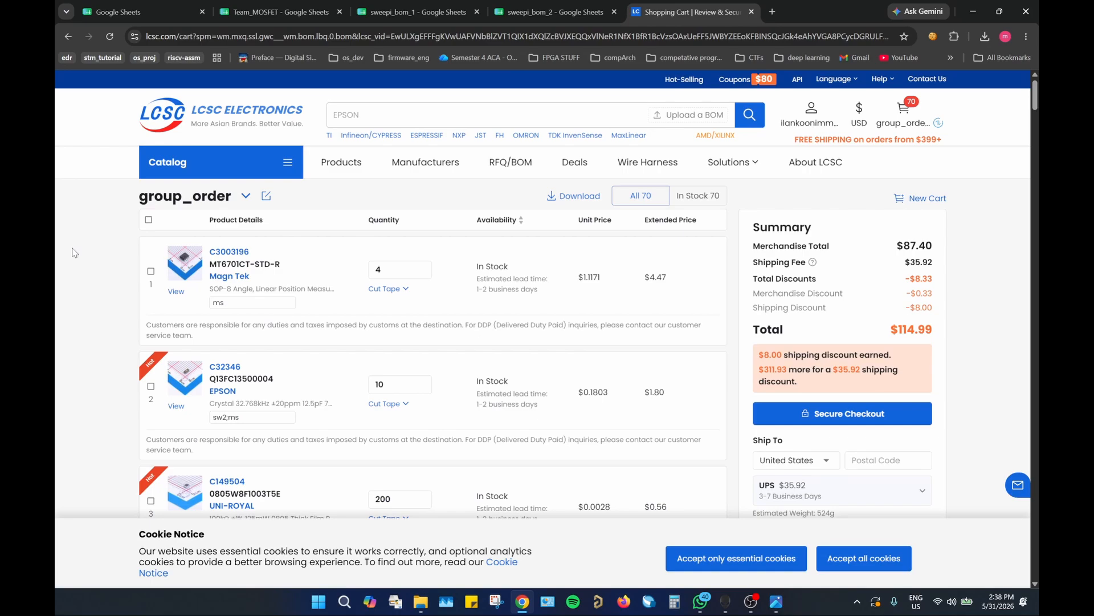
Step: Examine the customer numbers of the group_order items, especially parts shared between BOMs, and compare them with the package label photo
scroll(97, 237, down, 20)
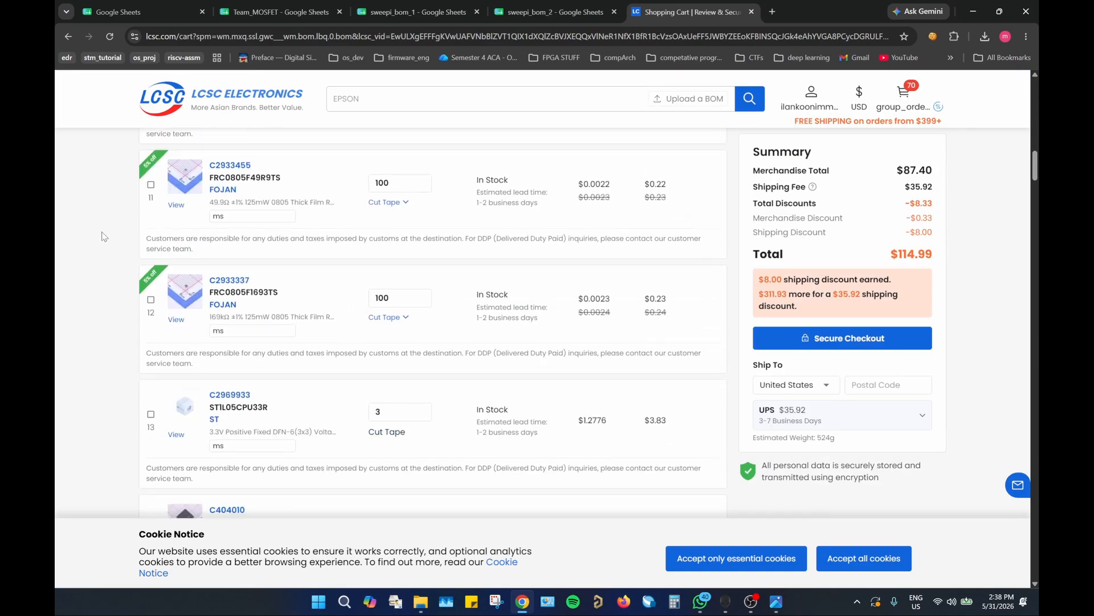
scroll(104, 236, down, 12)
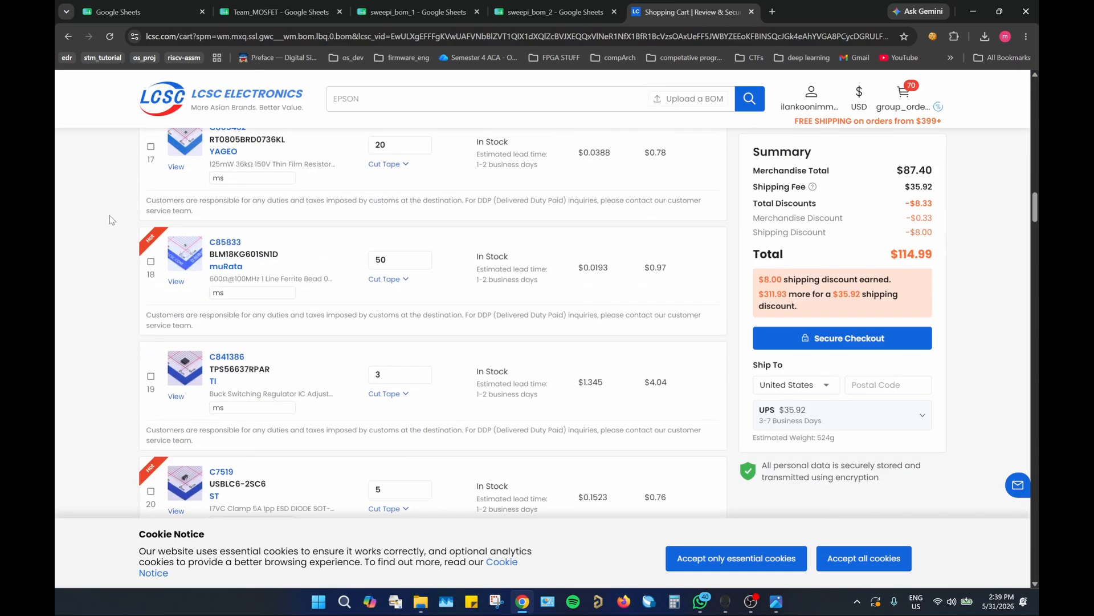
scroll(111, 220, up, 20)
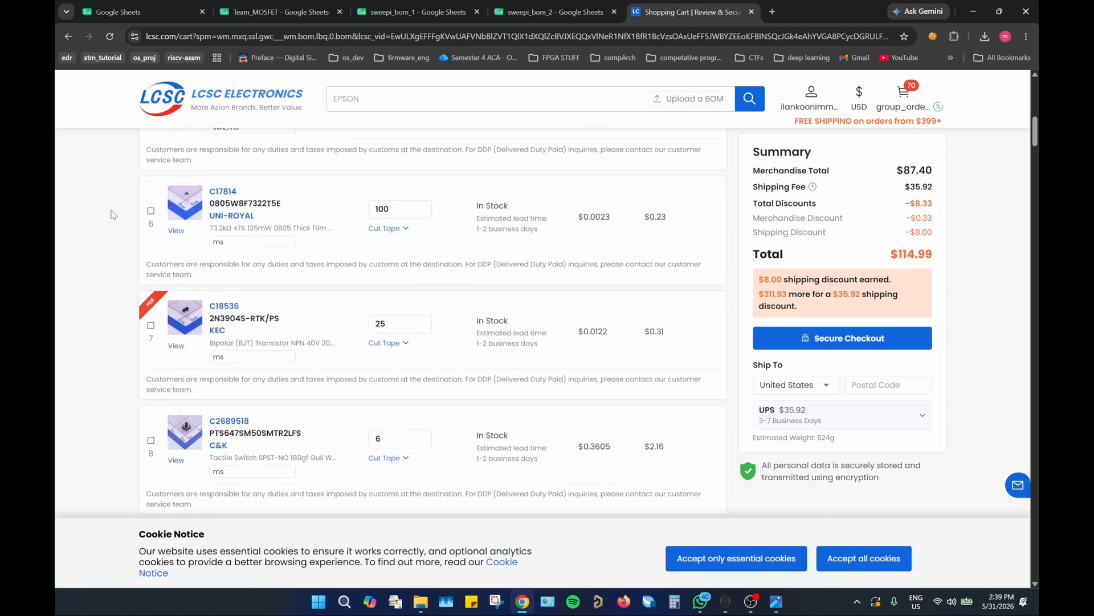
scroll(111, 214, up, 8)
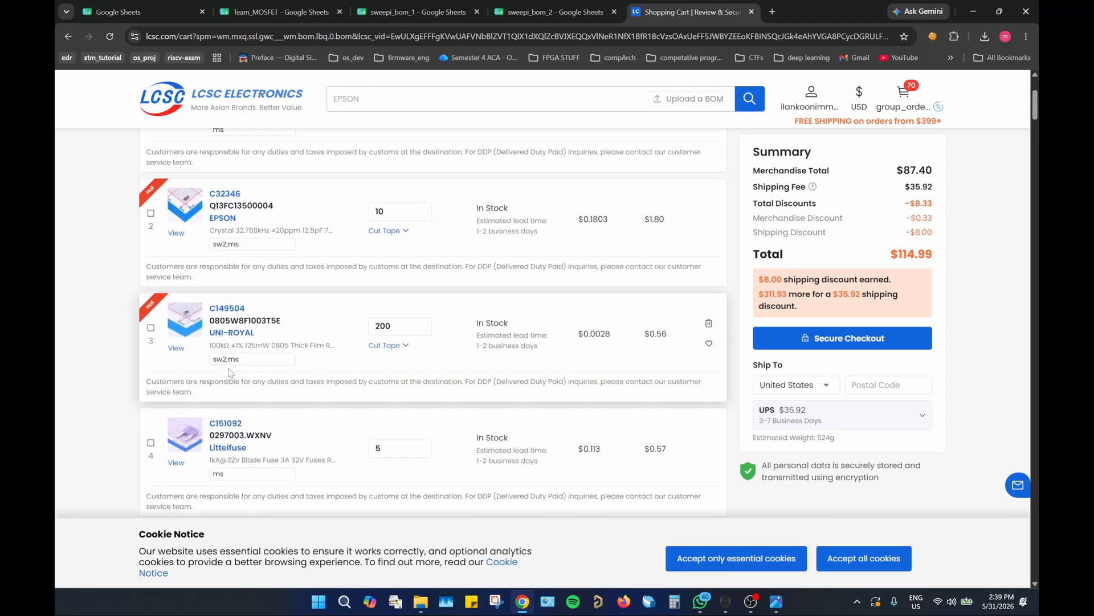
drag(243, 359, 203, 361)
click(107, 361)
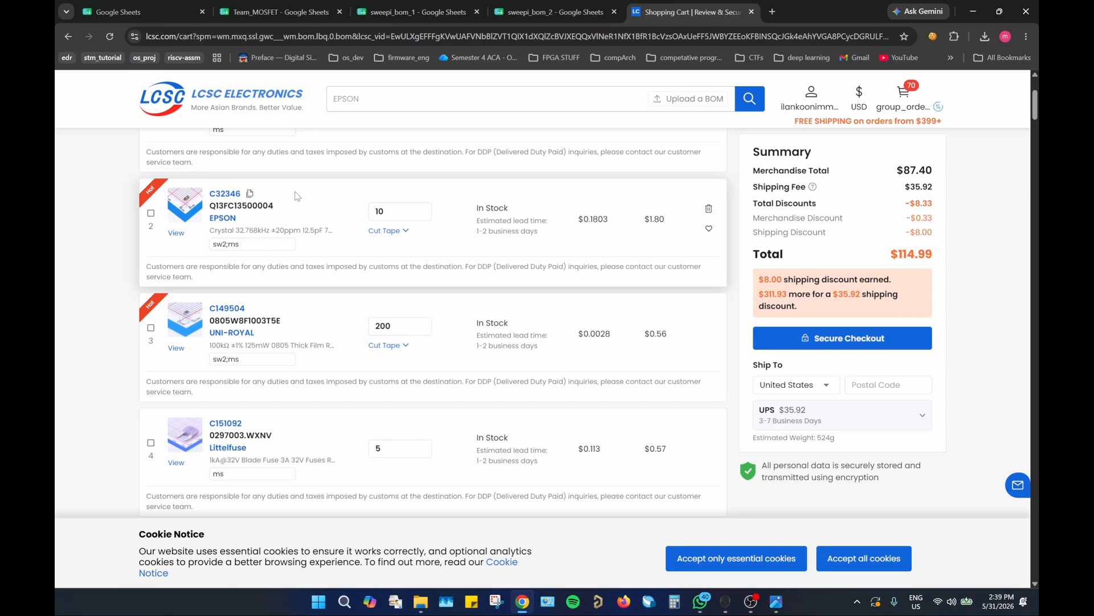
drag(239, 246, 211, 245)
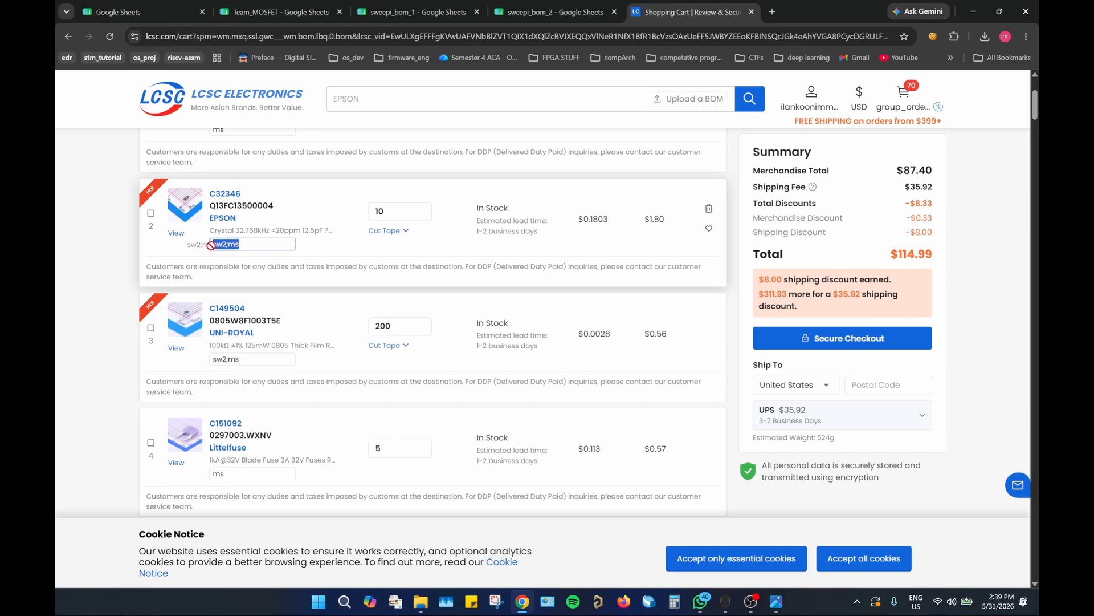
click(781, 598)
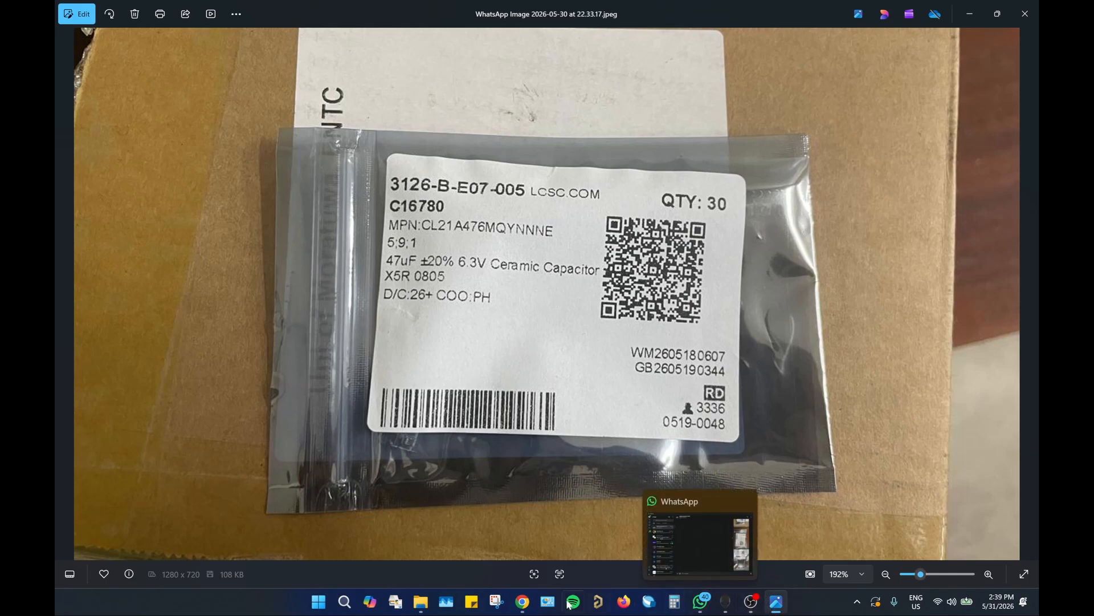
click(523, 603)
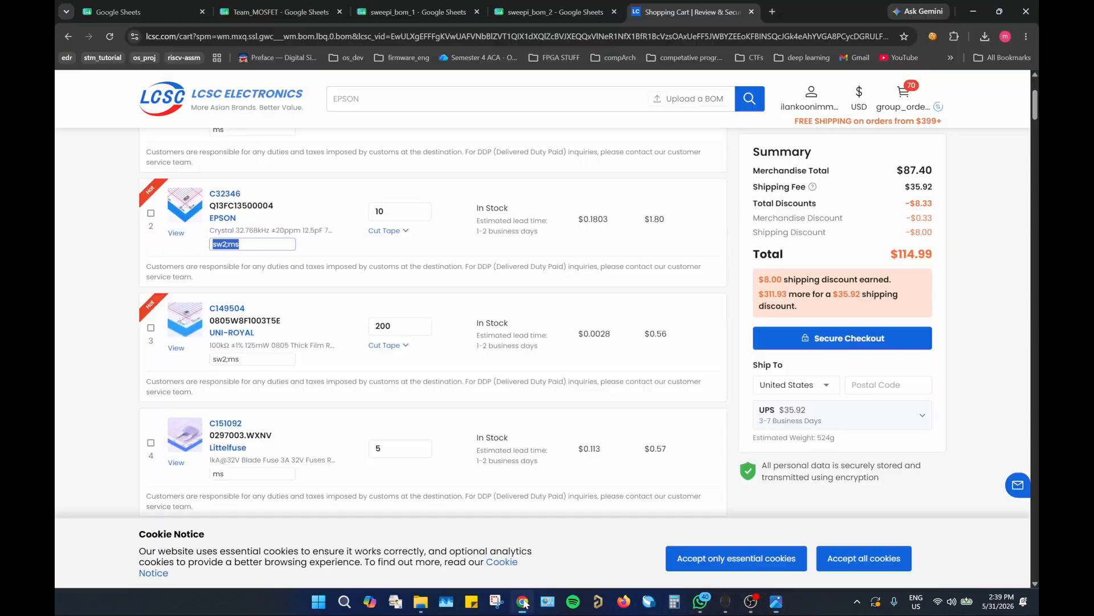
click(62, 375)
scroll(109, 303, up, 3)
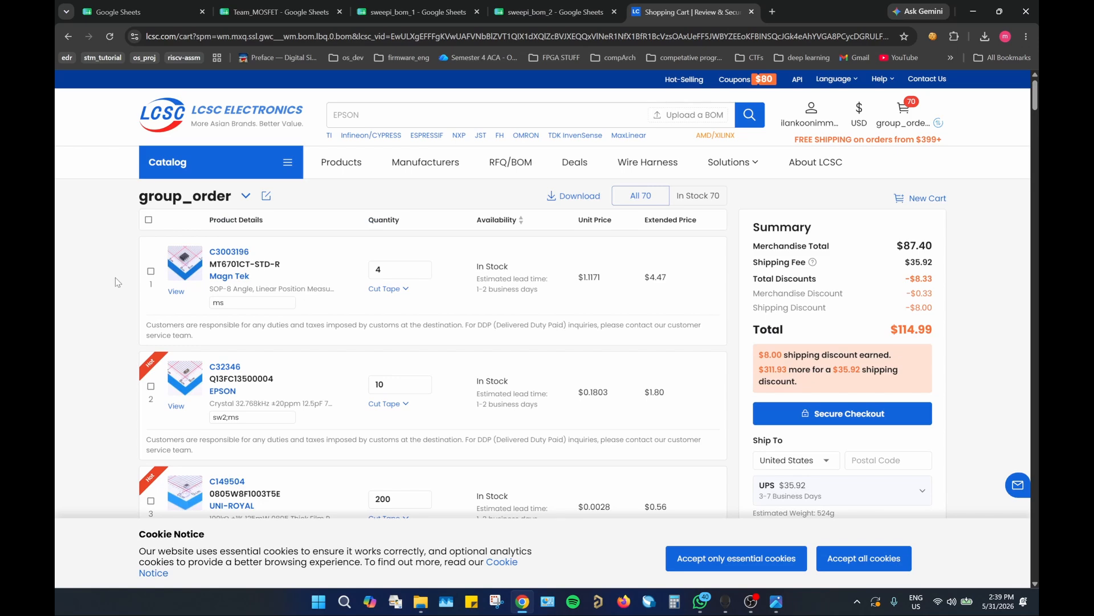
Step: Review the available shipping methods and their prices for the group_order cart without changing the selected one
scroll(116, 275, down, 3)
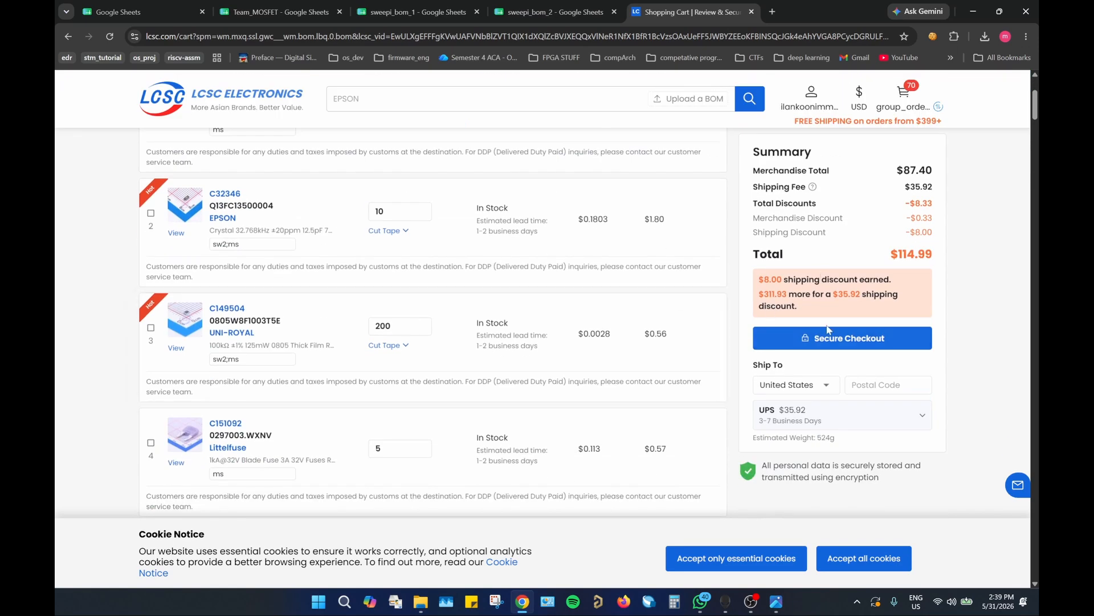
click(922, 415)
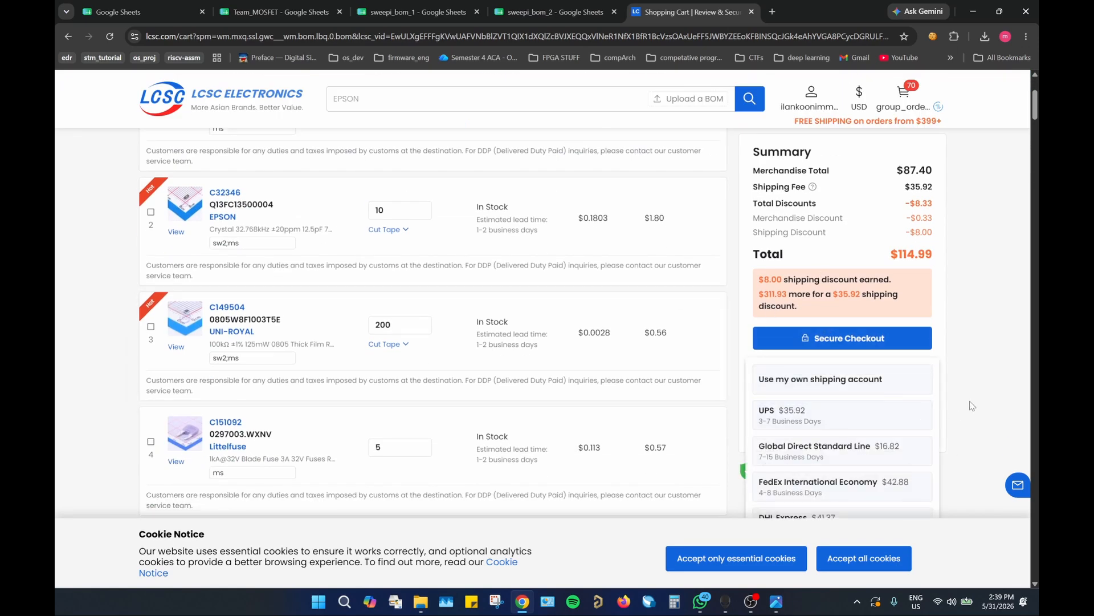
scroll(970, 401, down, 1)
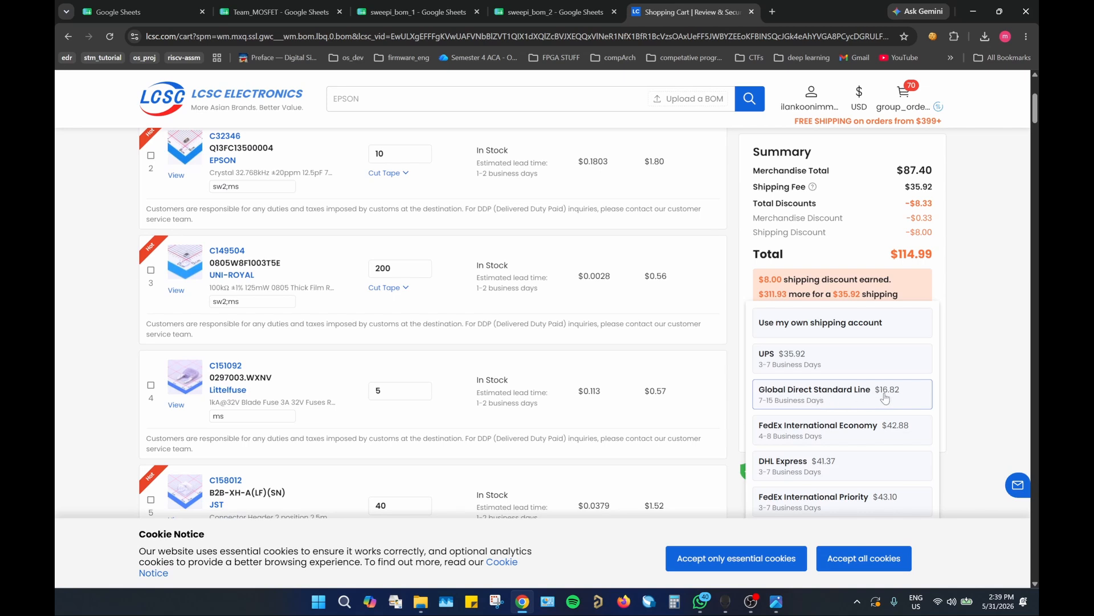
scroll(885, 398, down, 1)
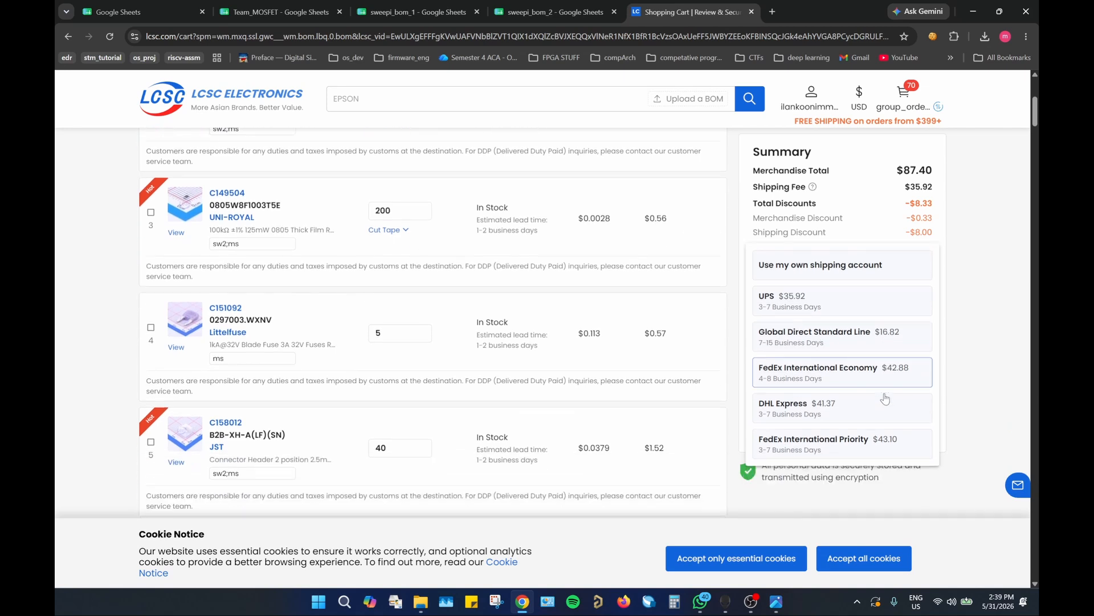
click(997, 343)
scroll(994, 340, up, 2)
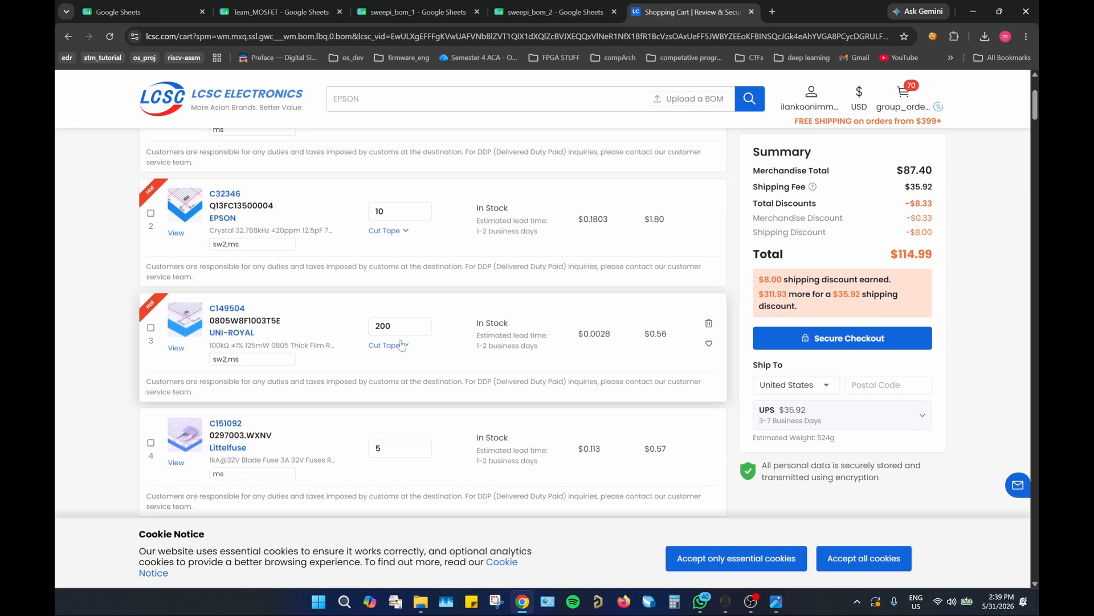
scroll(886, 254, up, 2)
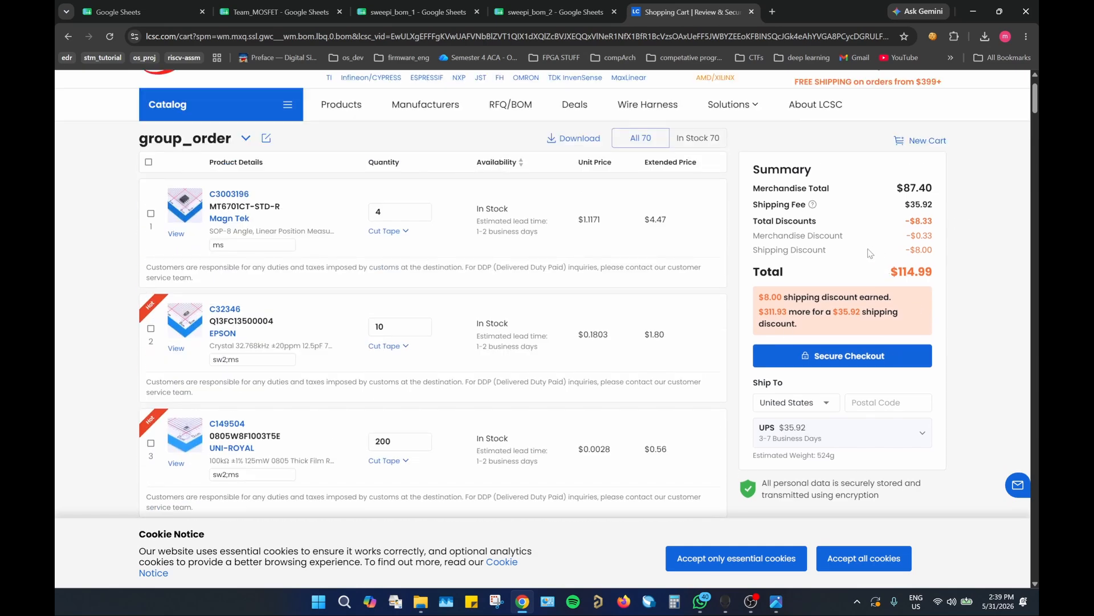
mouse_move(758, 610)
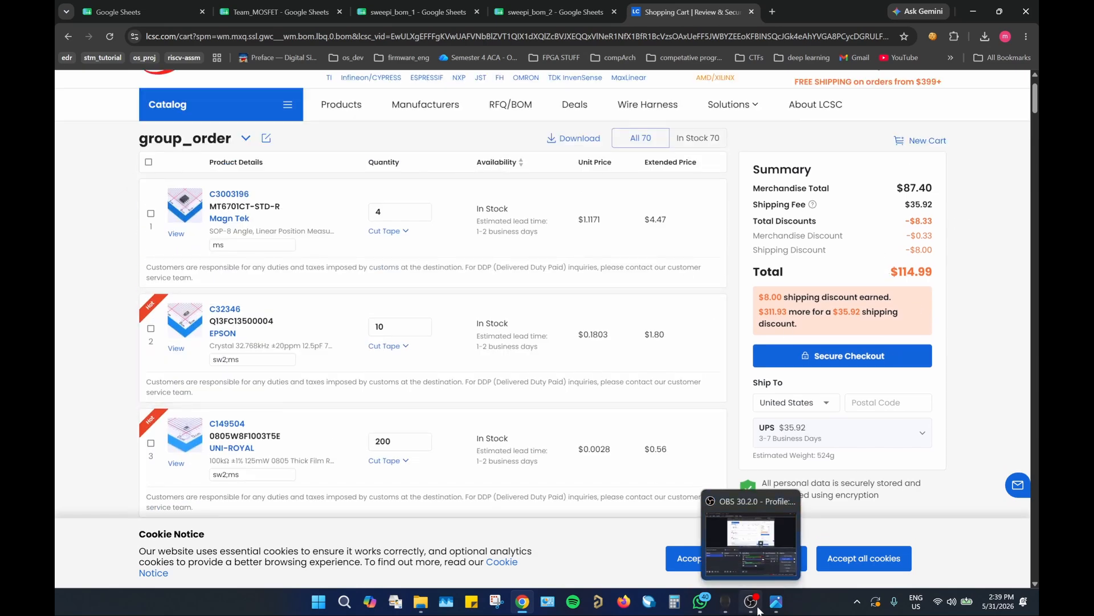